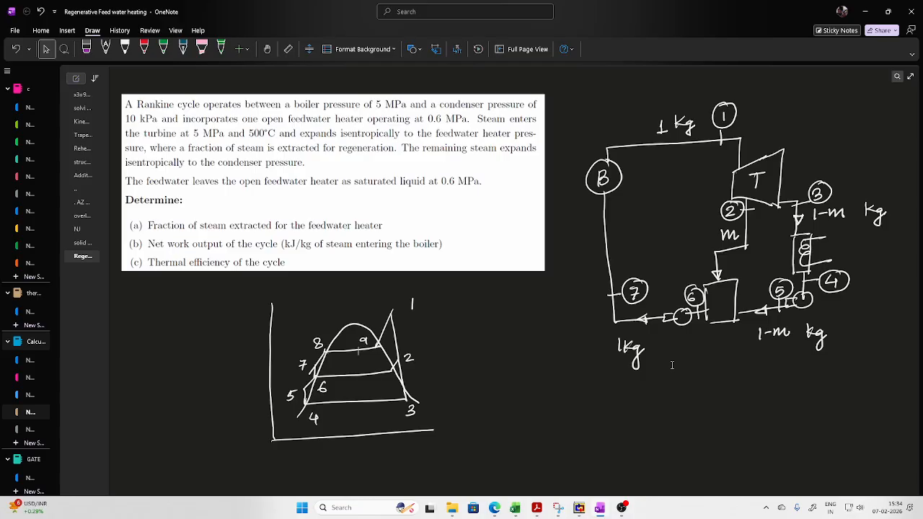
- Underline the 5 MPa boiler, 10 kPa condenser and 0.6 MPa feedwater heater pressures in red in the problem statement
left_click(124, 48)
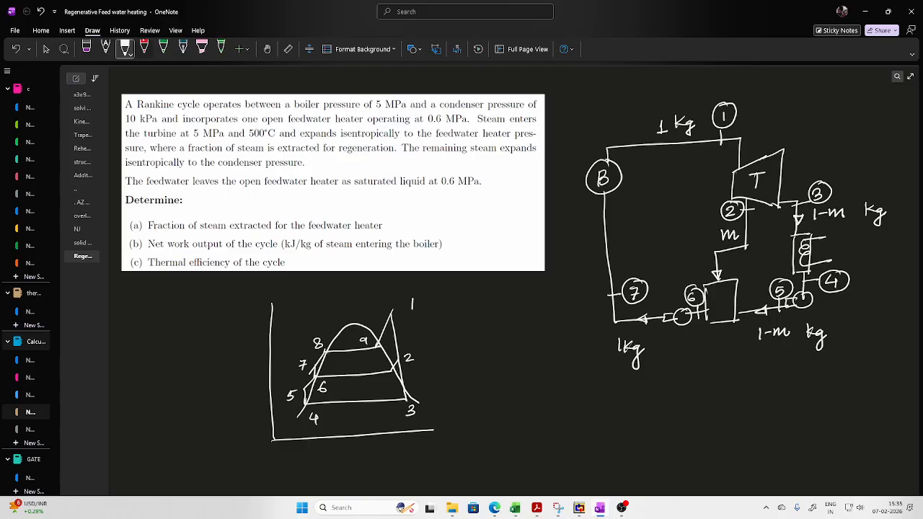
left_click(144, 49)
left_click_drag(369, 111, 411, 111)
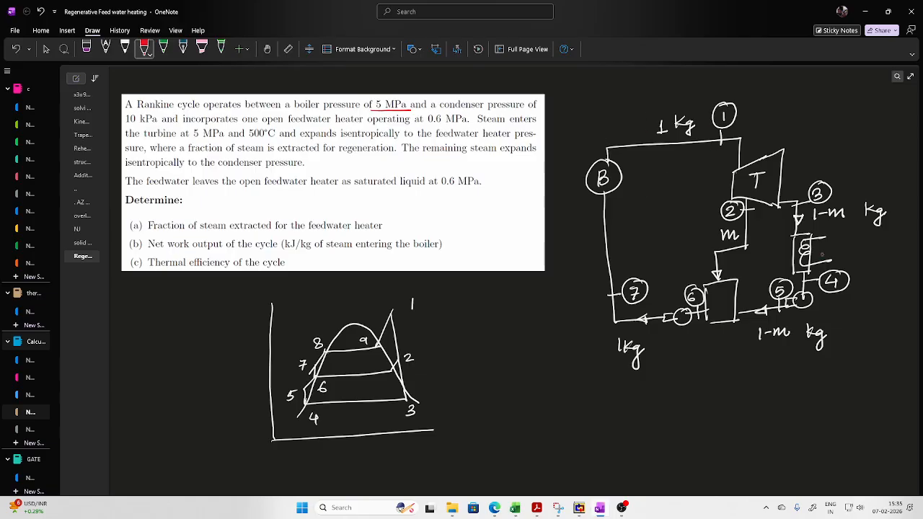
left_click_drag(126, 127, 150, 126)
left_click_drag(425, 124, 468, 122)
- Underline the feedwater exit sentence in red and circle "saturated liquid" and the extracted mass m in the schematic
left_click_drag(128, 188, 473, 186)
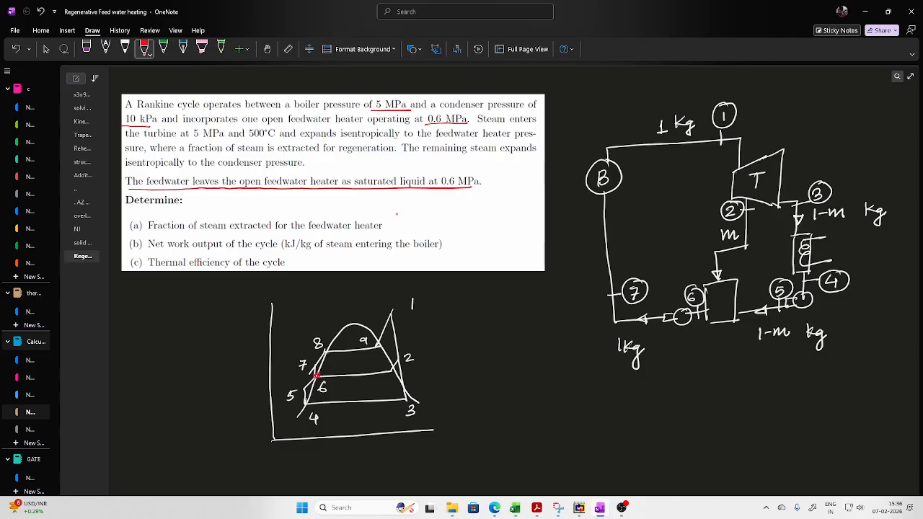
mouse_move(352, 188)
left_mouse_down()
mouse_move(375, 169)
mouse_move(420, 169)
mouse_move(425, 186)
mouse_move(364, 189)
left_mouse_up()
left_click_drag(739, 227, 746, 229)
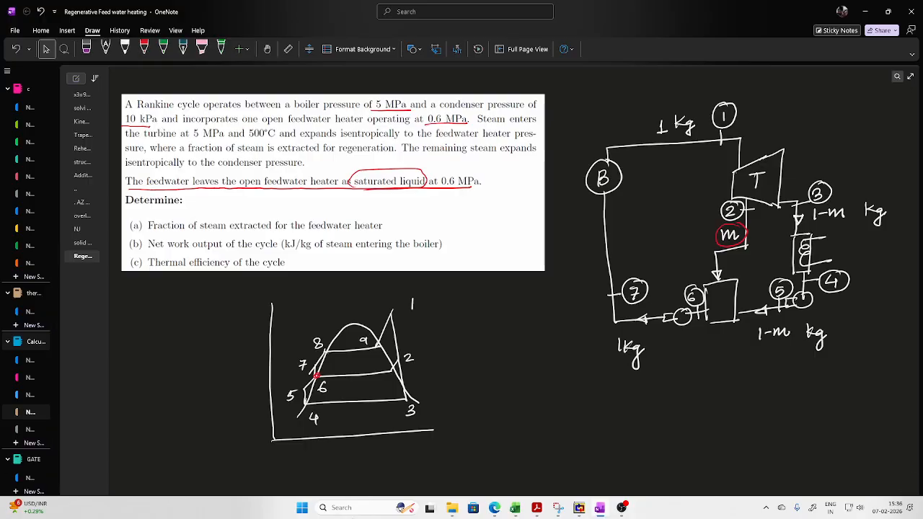
- Capture a screen snip of the hand-drawn cycle diagram with states 1 to 9 using Snipping Tool
left_click(360, 506)
type("Snipping Tool")
left_click(340, 144)
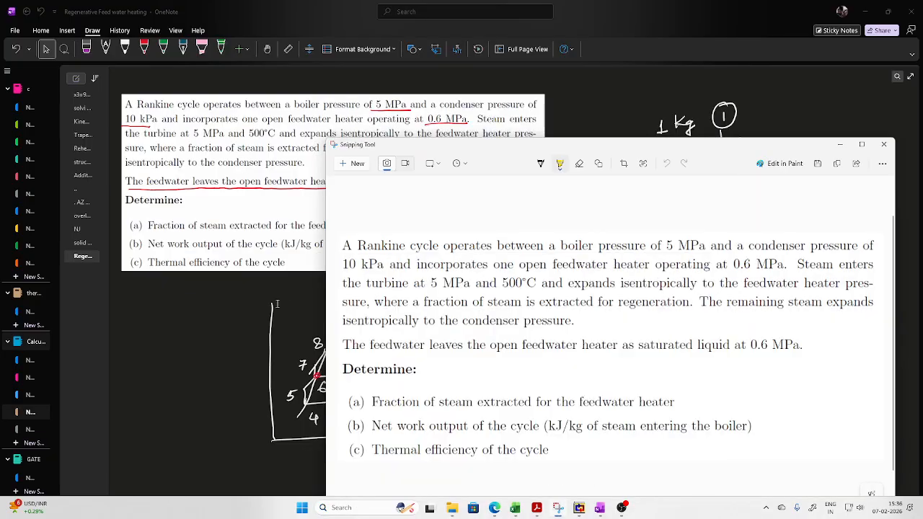
left_click(347, 165)
left_click_drag(251, 282, 455, 448)
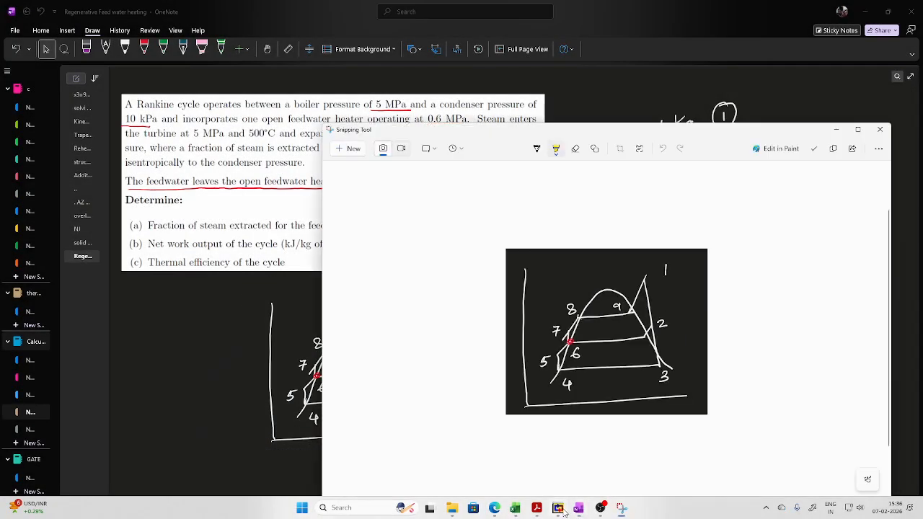
- Switch to the Simple Rankine cycle workbook in Excel, paste the cycle diagram and arrange it with the problem image beside the state table
mouse_move(518, 510)
left_click(568, 457)
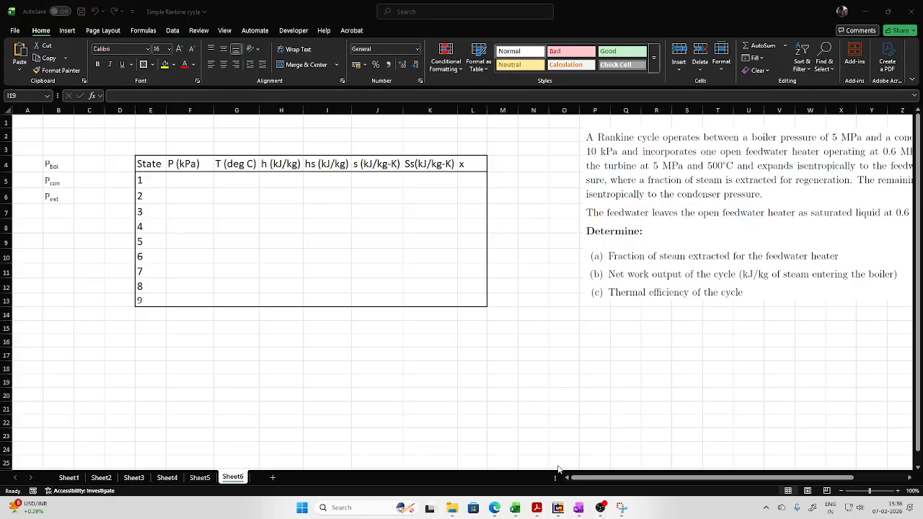
left_click(589, 366)
key("ctrl+v")
left_click_drag(777, 209, 691, 210)
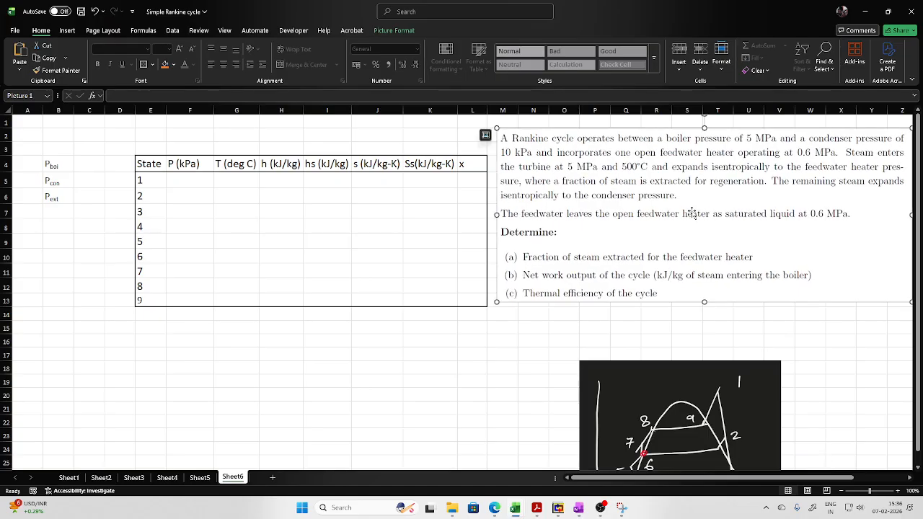
left_click_drag(712, 392, 644, 260)
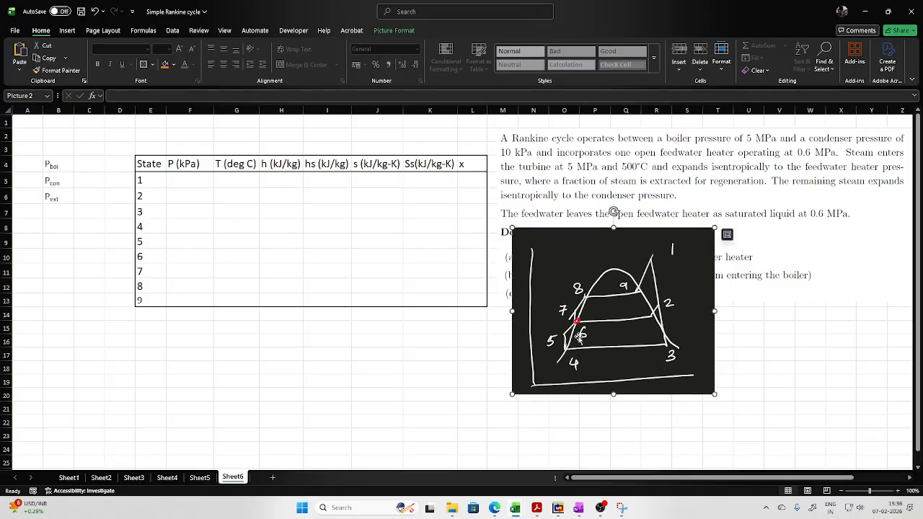
- Add the label T in cell B7 below the pressure labels
left_click(186, 180)
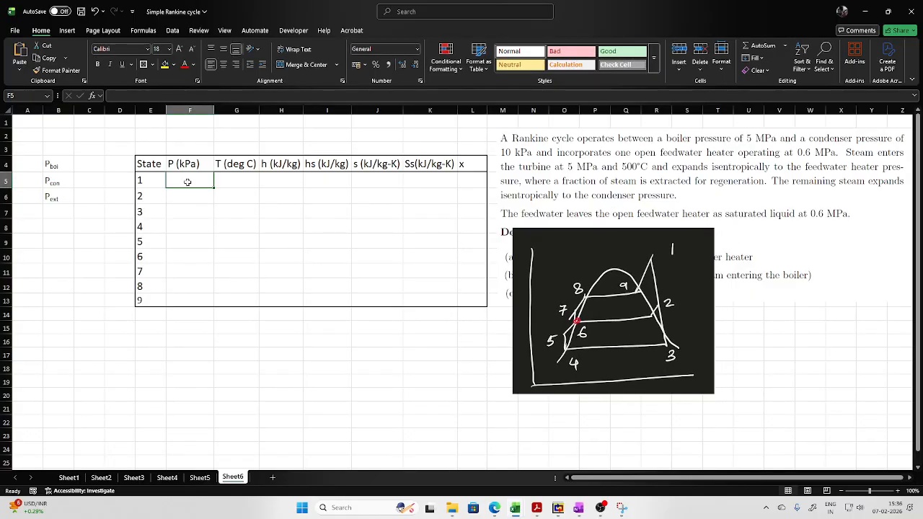
left_click(89, 164)
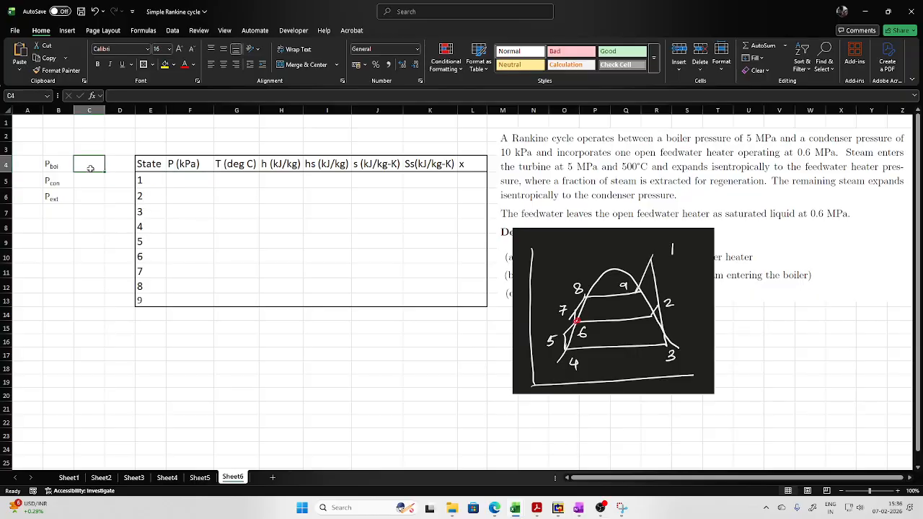
left_click(60, 213)
type("T")
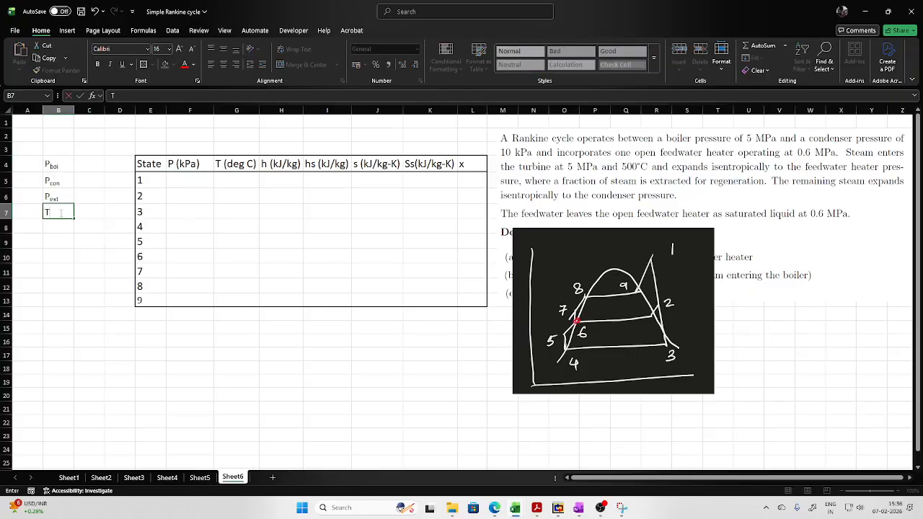
left_click(424, 376)
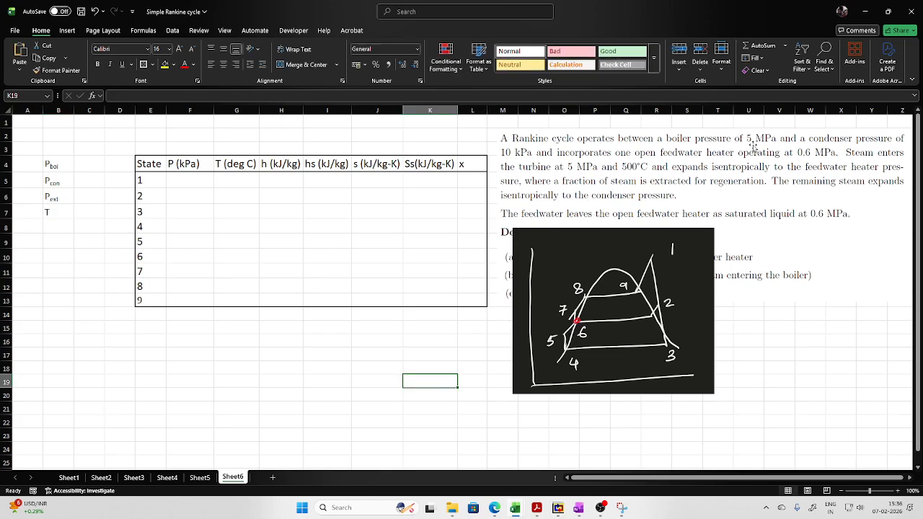
- Enter the boiler pressure as 5000 kPa and the condenser pressure as 10 kPa, with units in the adjacent cells
left_click(92, 164)
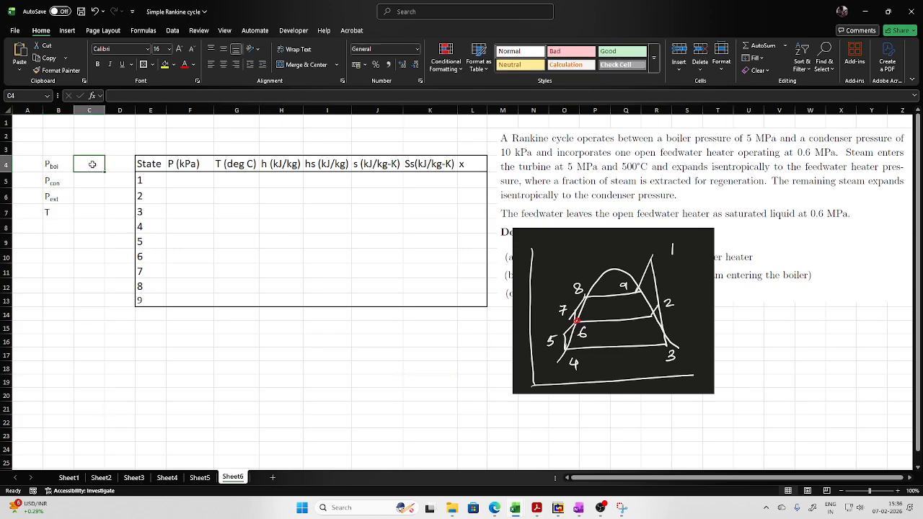
type("5")
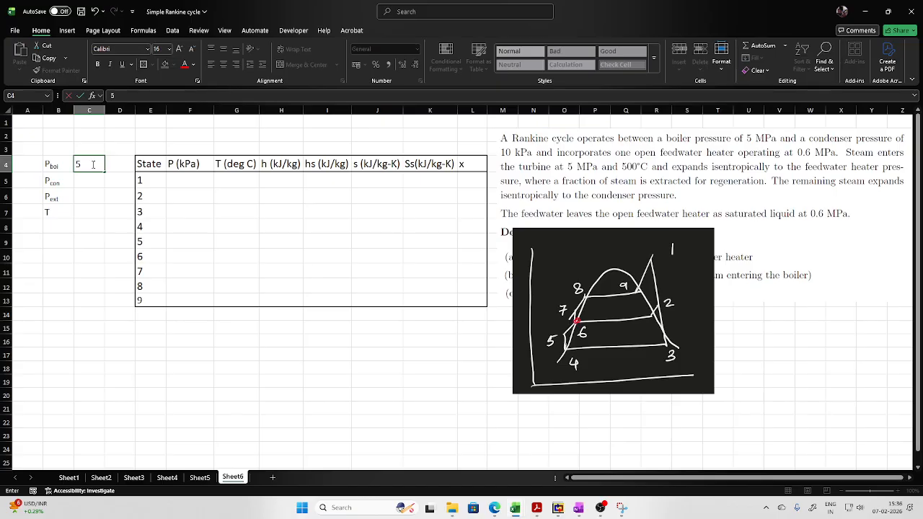
type("000")
key("Tab")
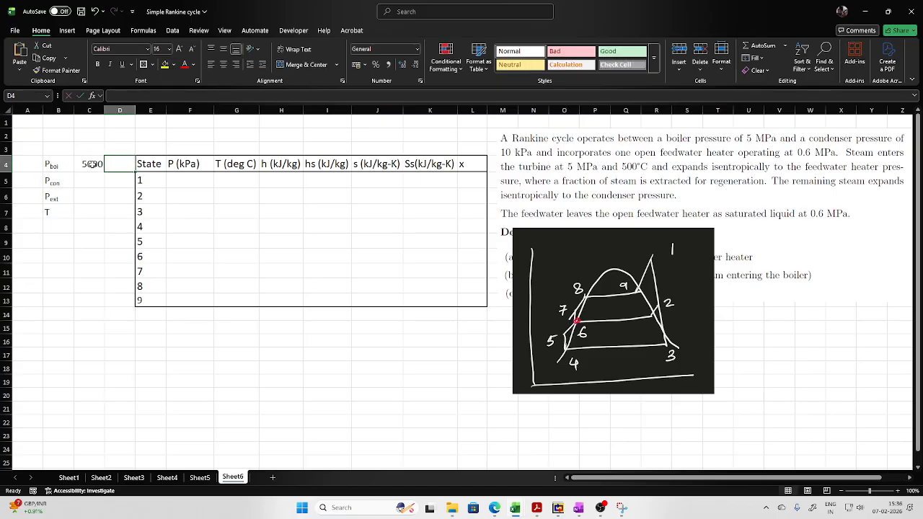
type("kPa")
key("Return")
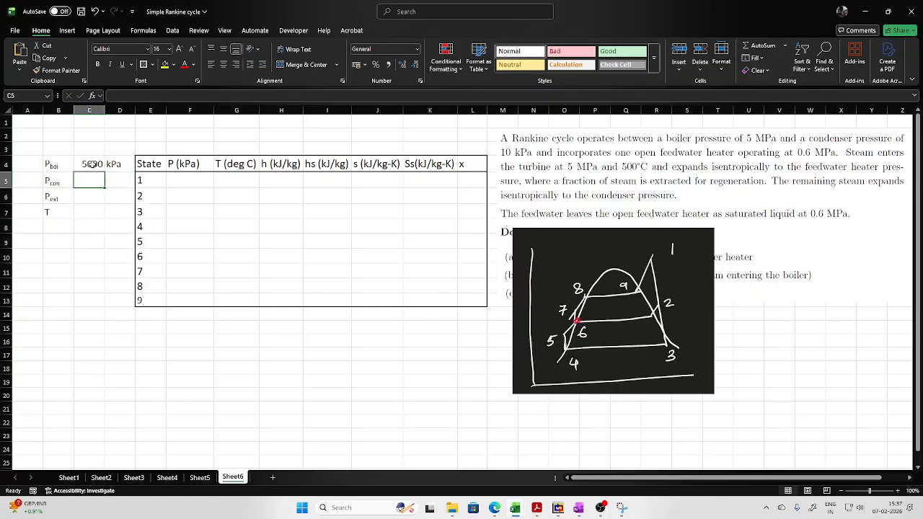
type("10")
key("Right")
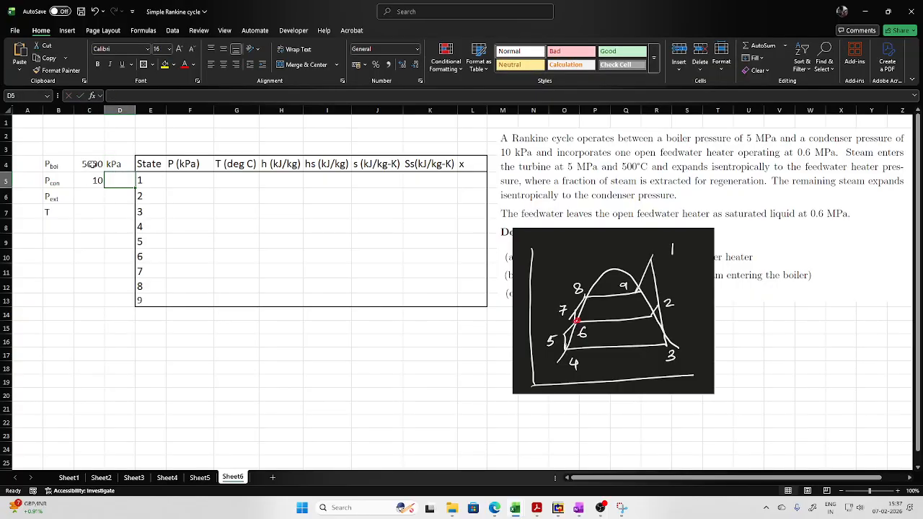
type("kPa")
key("Return")
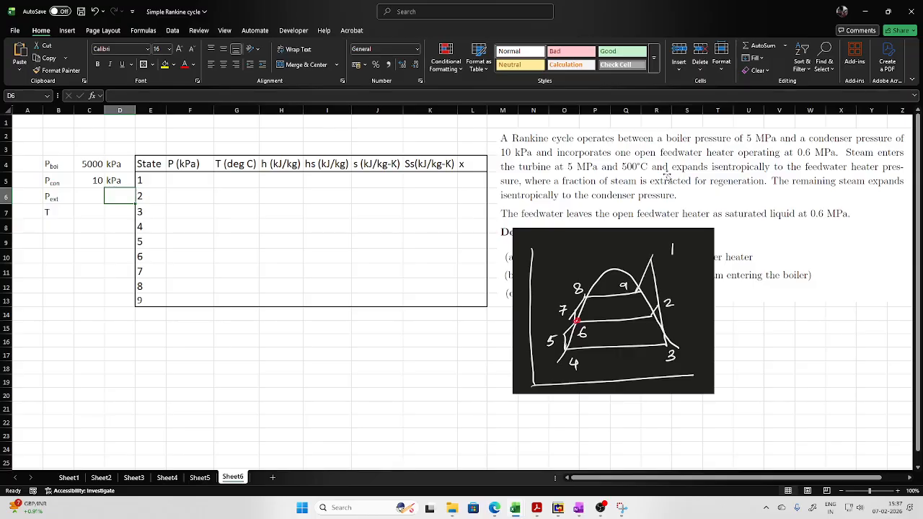
- Enter the extraction pressure as 600 kPa with its unit alongside, and set the temperature T to 500
left_click(84, 199)
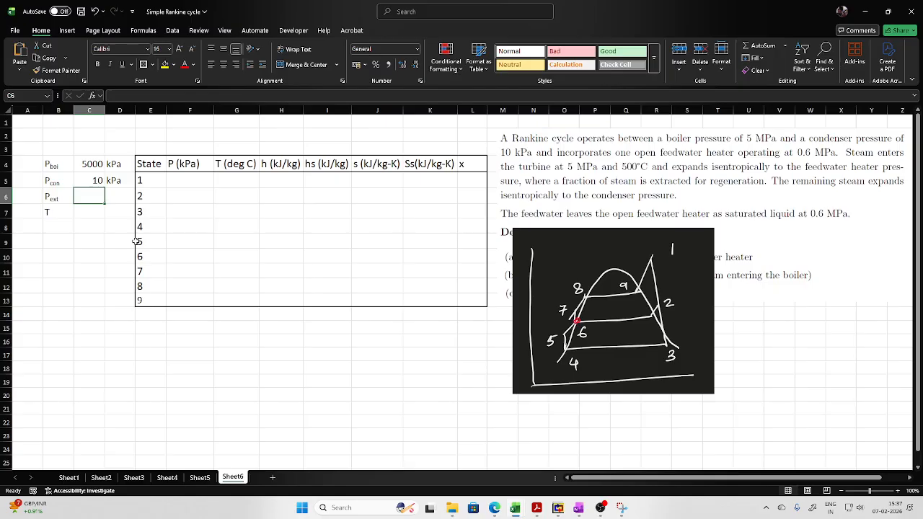
type("600")
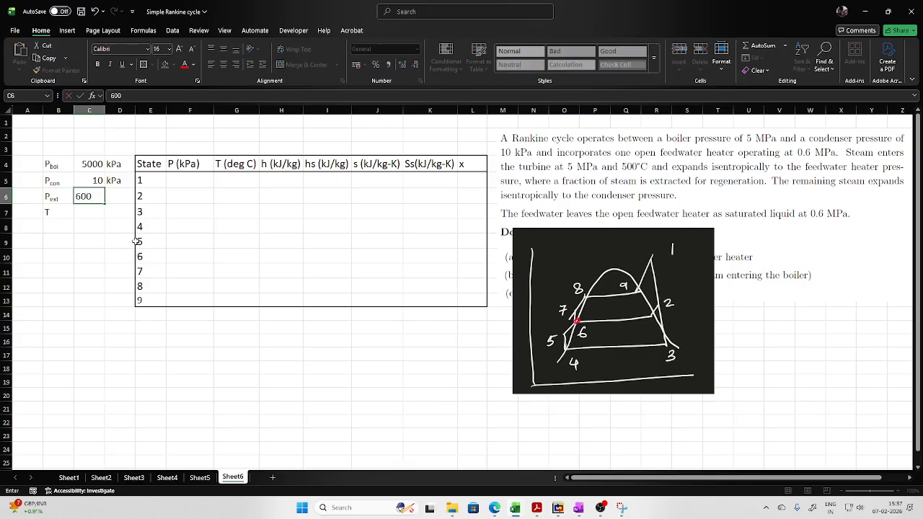
key("Tab")
key("Left")
key("F2")
type("kPa")
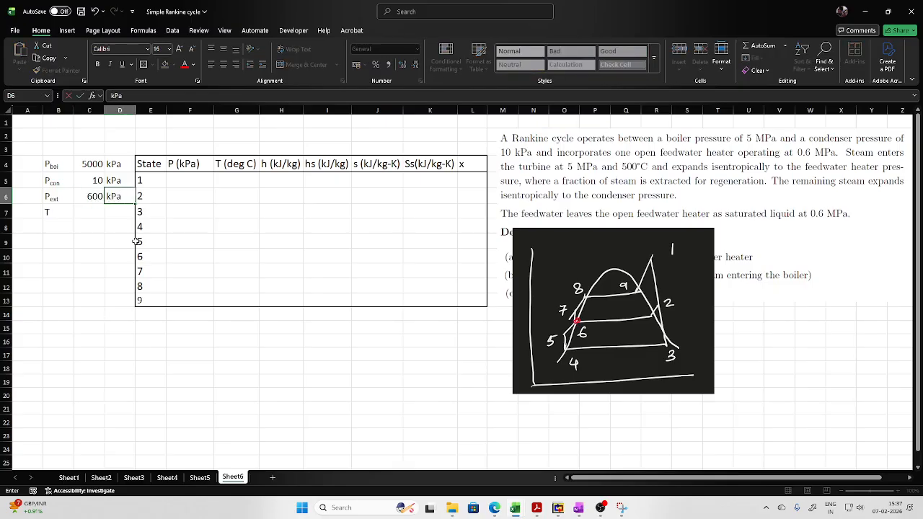
key("Return")
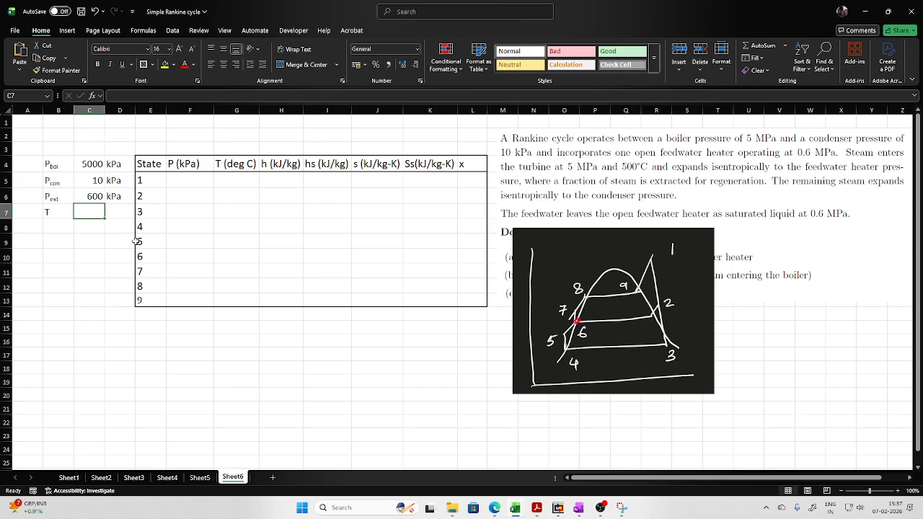
type("500")
key("Tab")
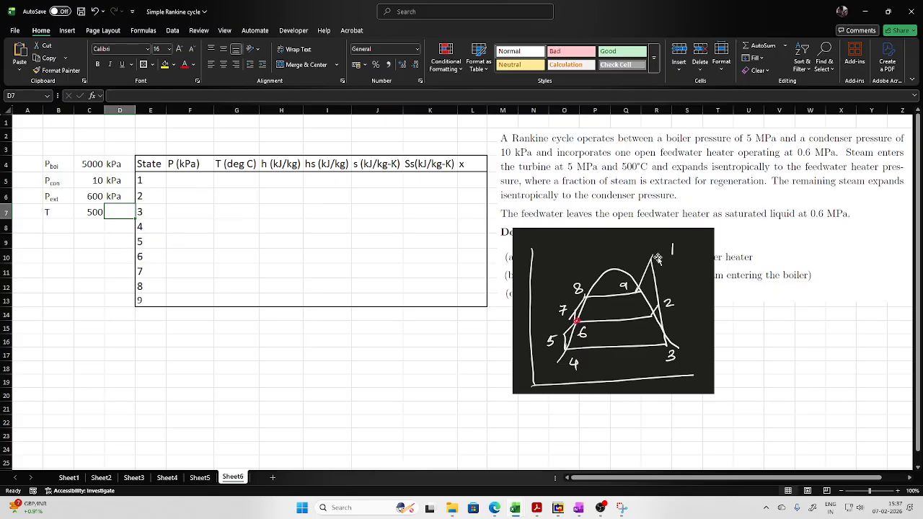
- Link state 1's pressure to the boiler pressure in C4 and its temperature to the value in C7
left_click(194, 180)
type("=")
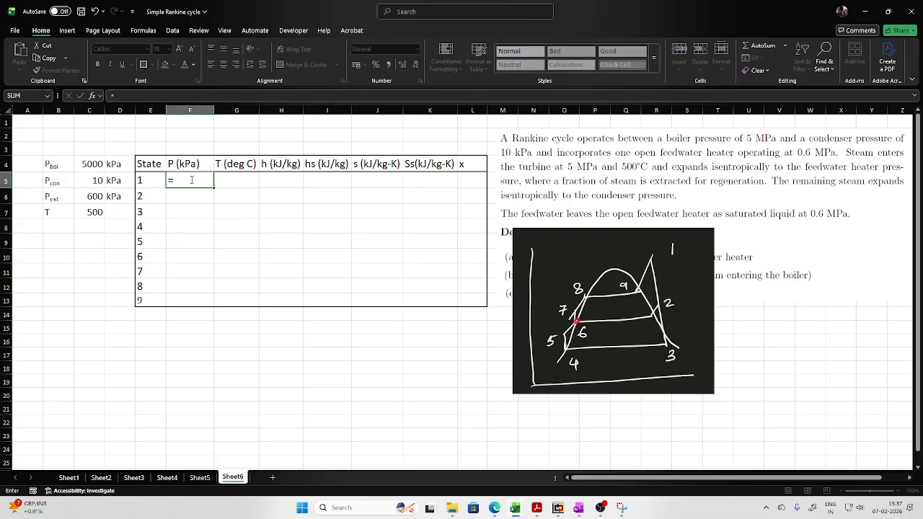
left_click(93, 163)
key("Return")
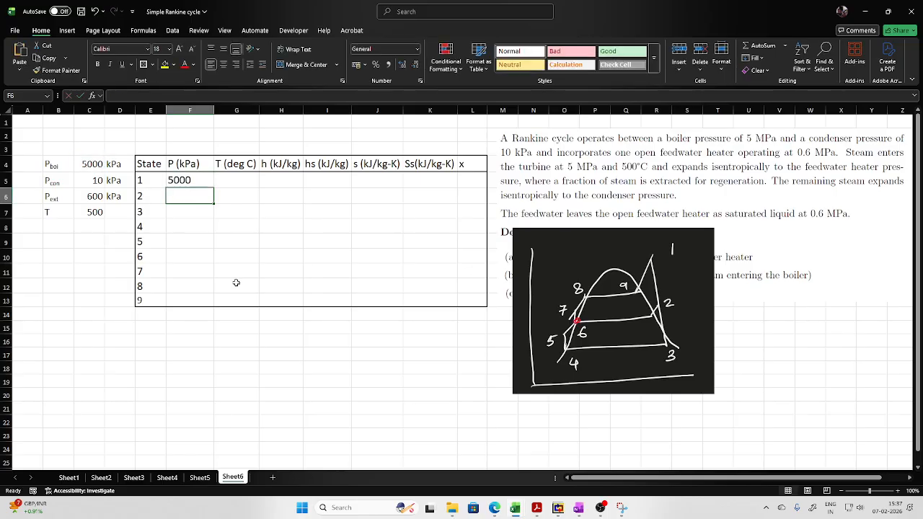
left_click(227, 181)
type("=")
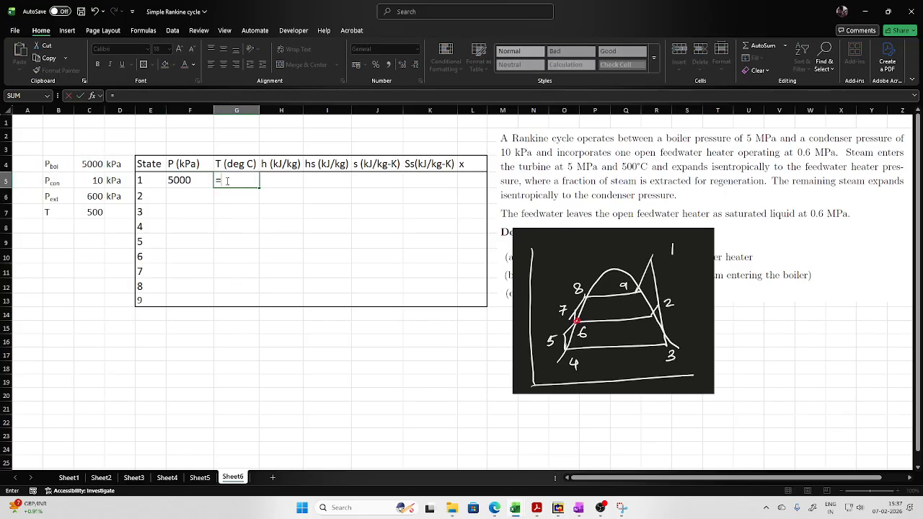
left_click(86, 214)
key("Return")
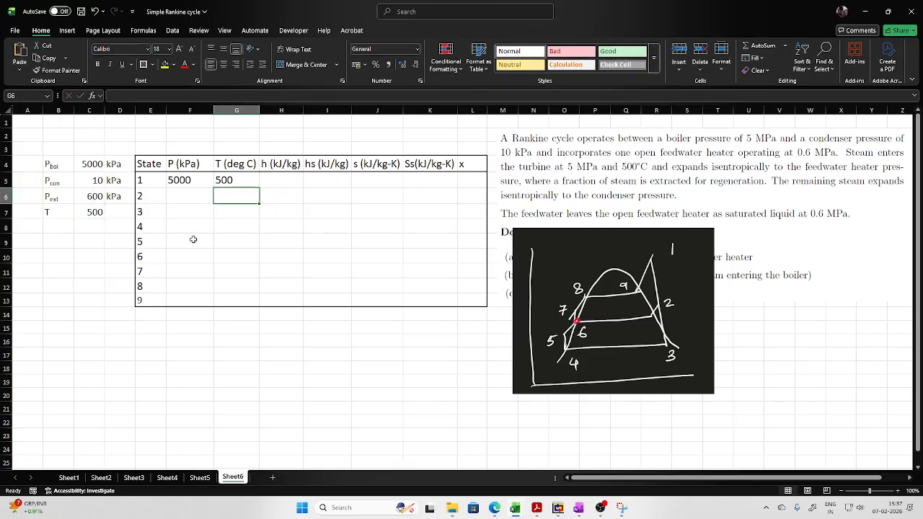
- Calculate state 1's enthalpy in H5 with the h_pT_H2O function, using the pressure in F5 and temperature in G5
left_click(281, 178)
type("=h")
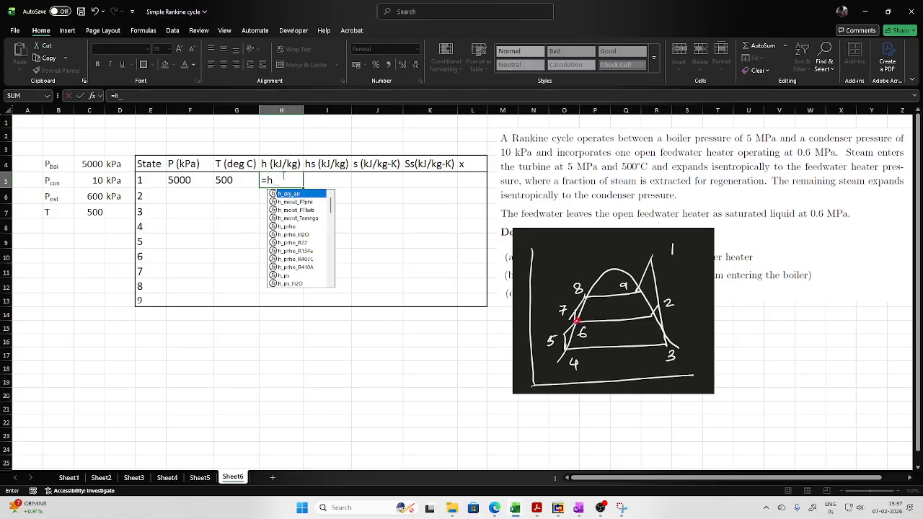
type("_pt")
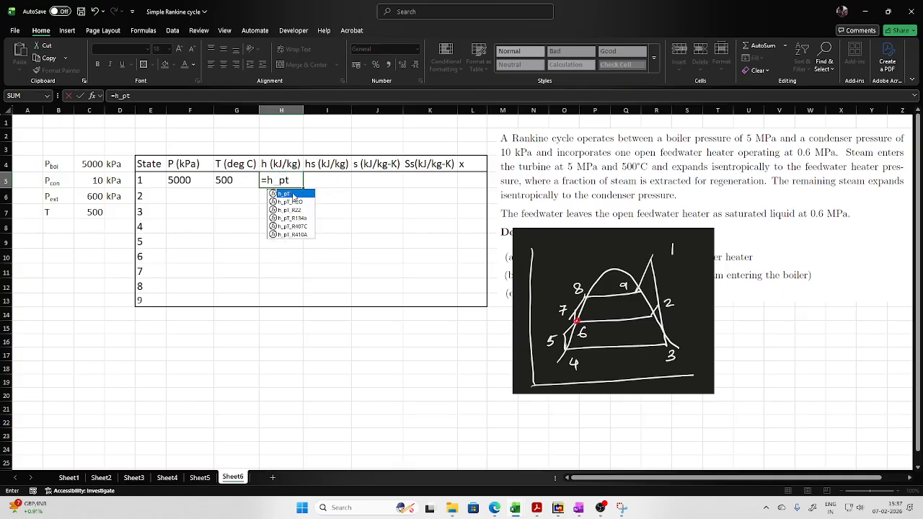
double_click(289, 201)
left_click(180, 180)
type(",")
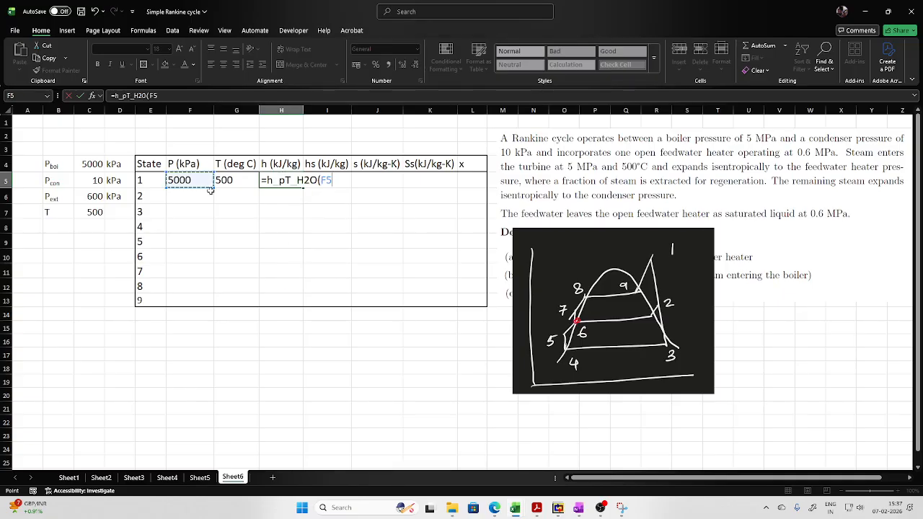
left_click(241, 180)
key("Return")
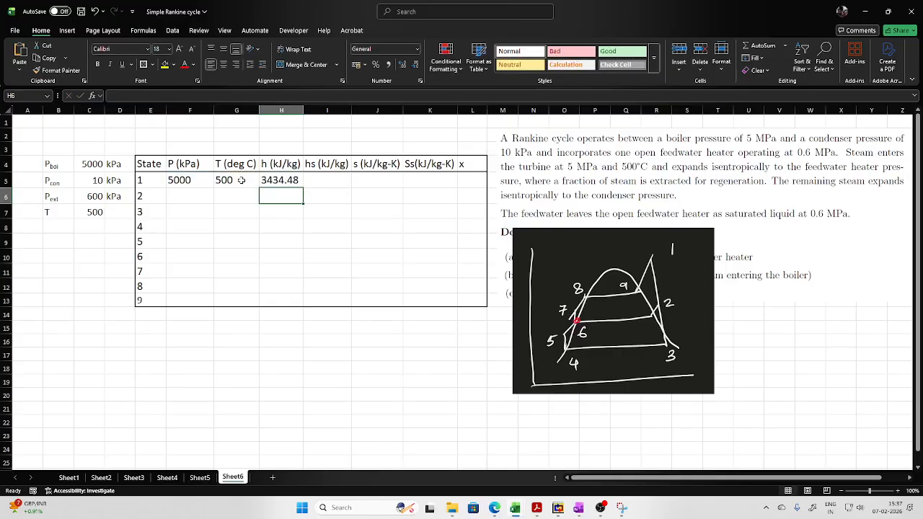
- Calculate state 1's entropy in J5 with the s_pT_H2O function, using the pressure in F5 and temperature in G5
left_click(325, 180)
left_click(371, 180)
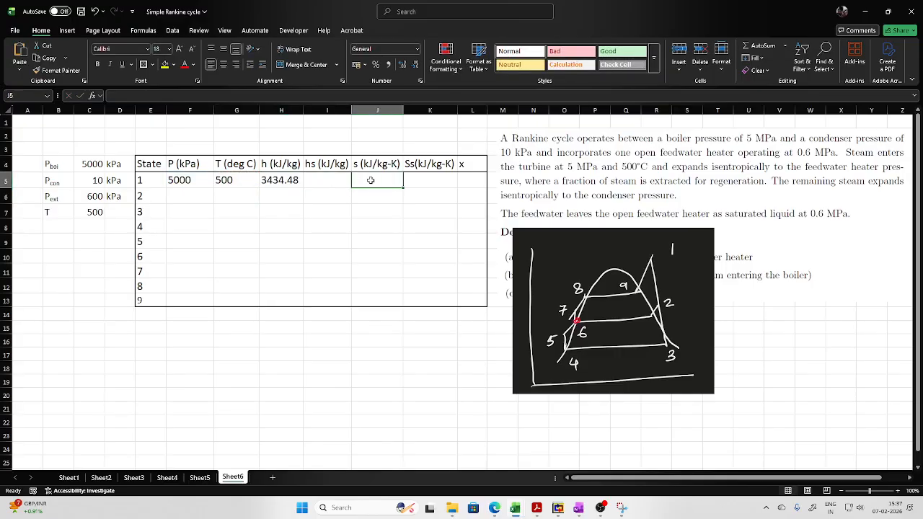
type("=s")
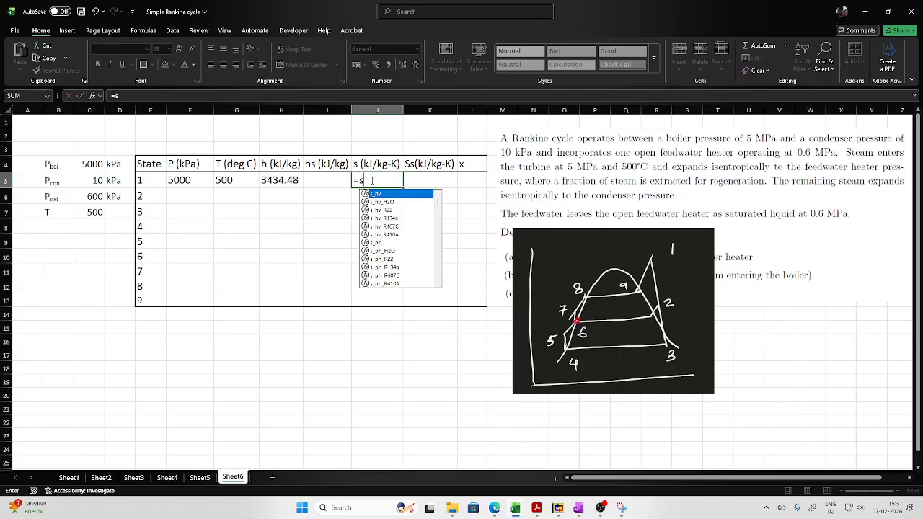
type("_pt")
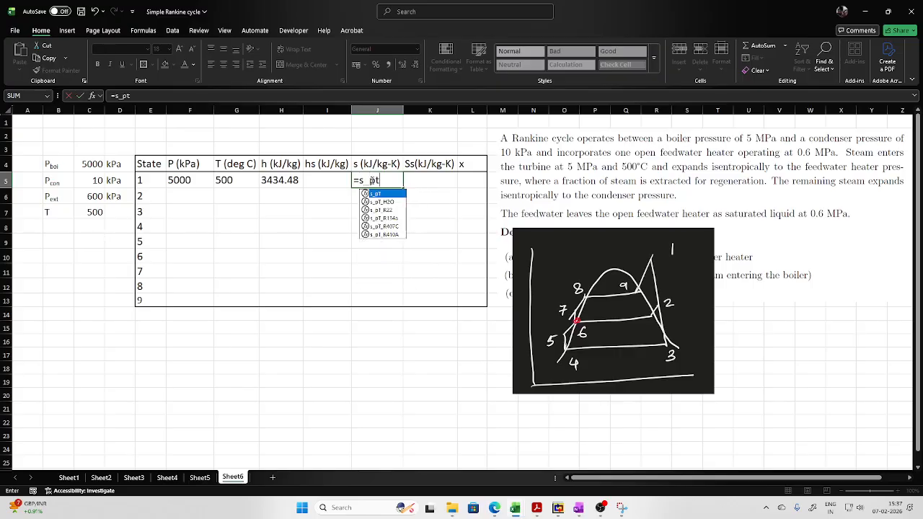
double_click(381, 202)
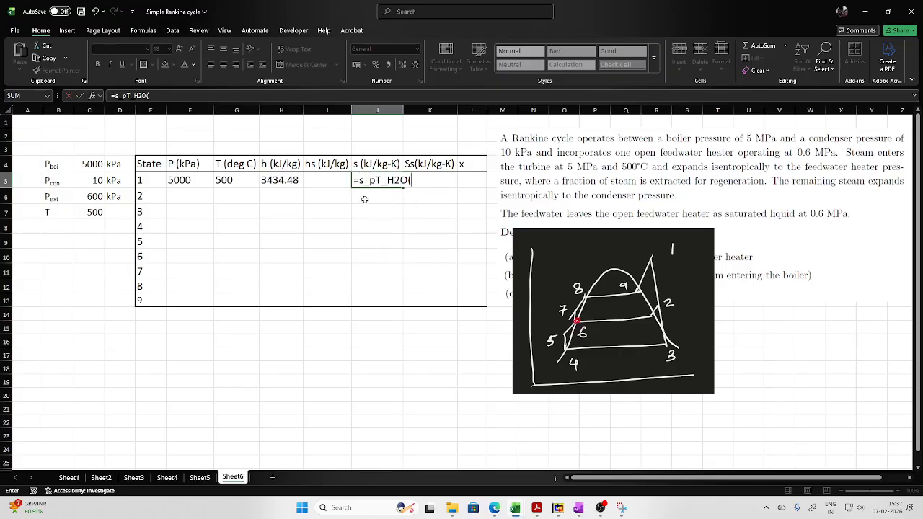
left_click(192, 186)
type(",")
left_click(231, 180)
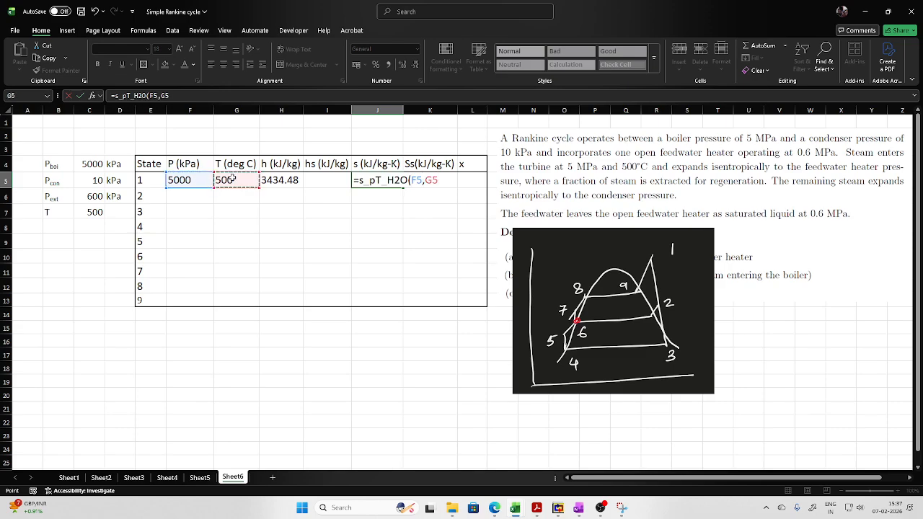
key("Return")
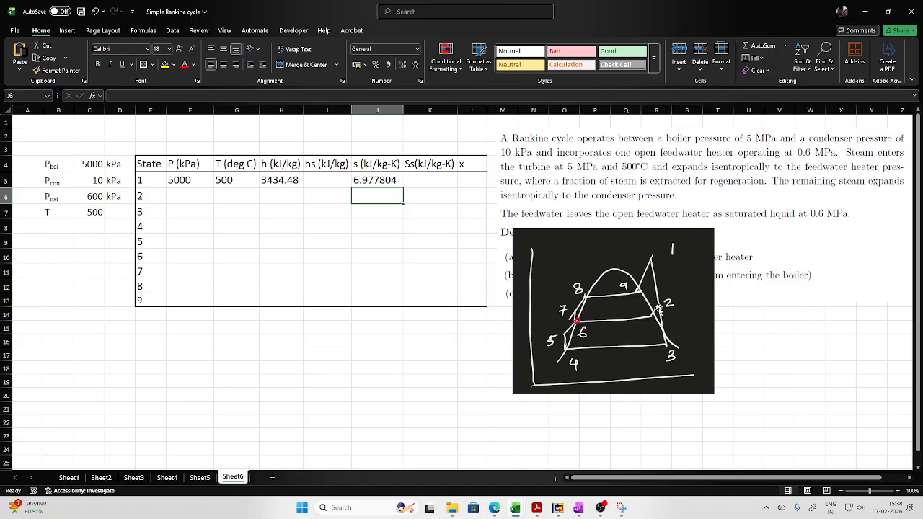
- Link state 2's pressure in F6 to the extraction pressure in C6, and its entropy in J6 to state 1's entropy in J5
left_click(188, 199)
type("=")
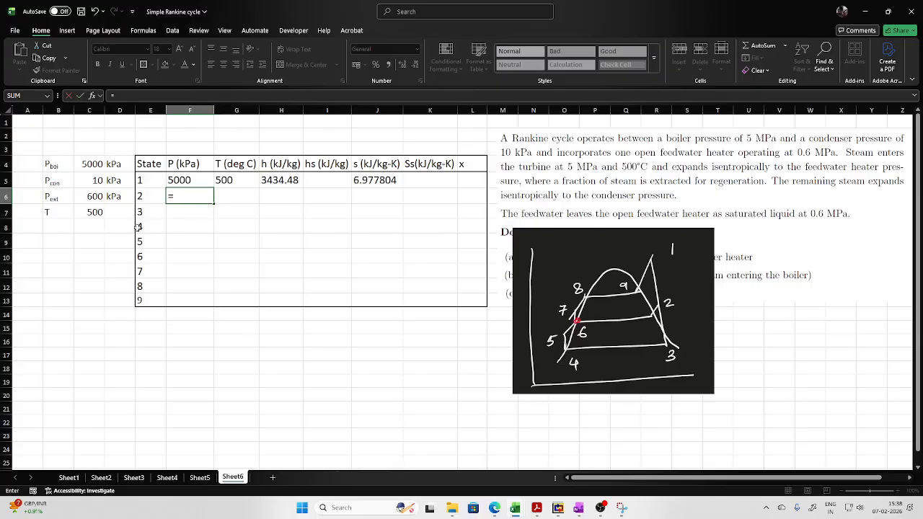
left_click(98, 195)
key("Return")
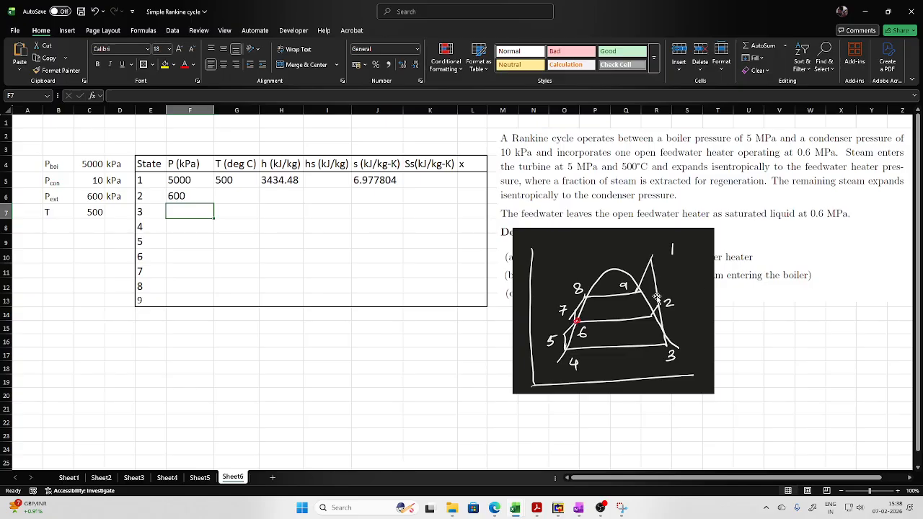
left_click(388, 195)
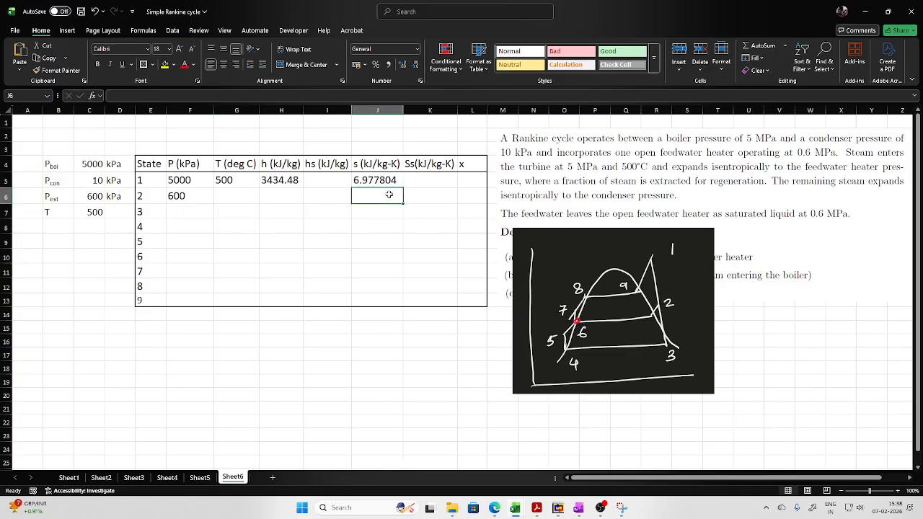
type("=")
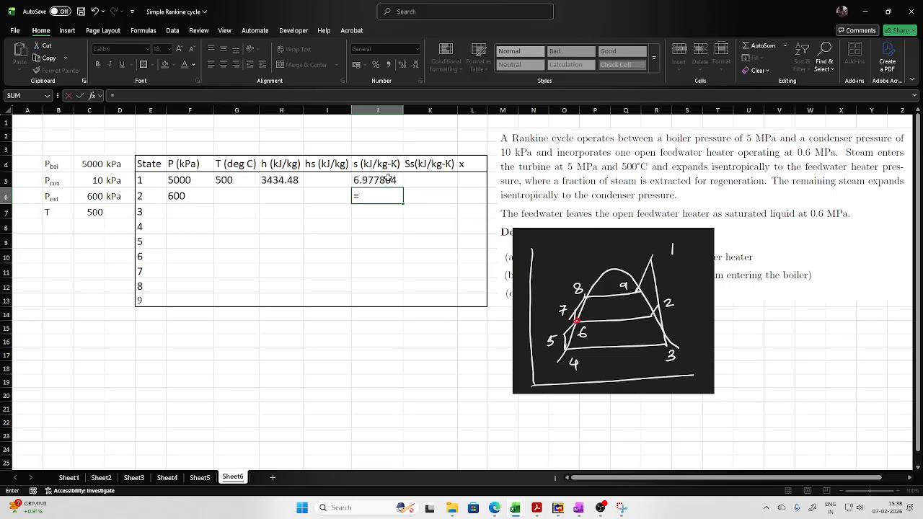
left_click(388, 179)
key("Return")
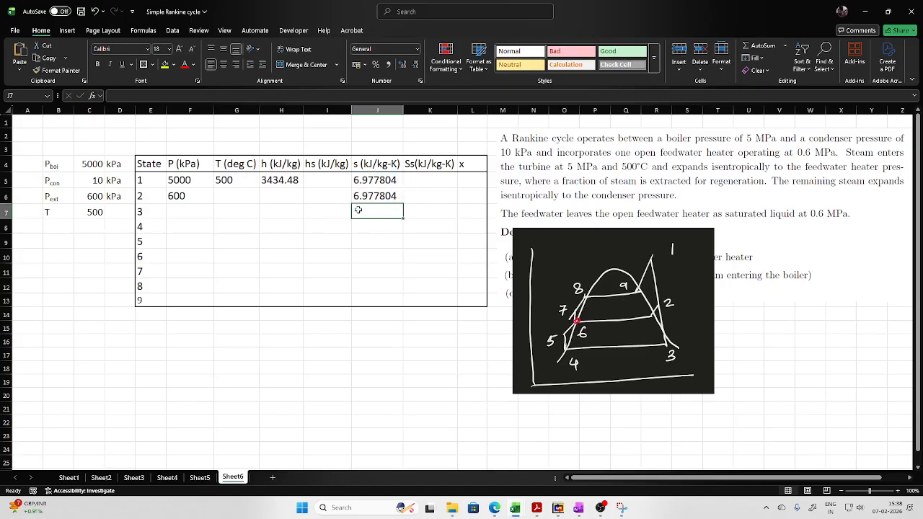
- Calculate state 2's enthalpy in H6 with the h_ps_H2O function, using the pressure in F6 and entropy in J6
left_click(246, 196)
left_click(282, 196)
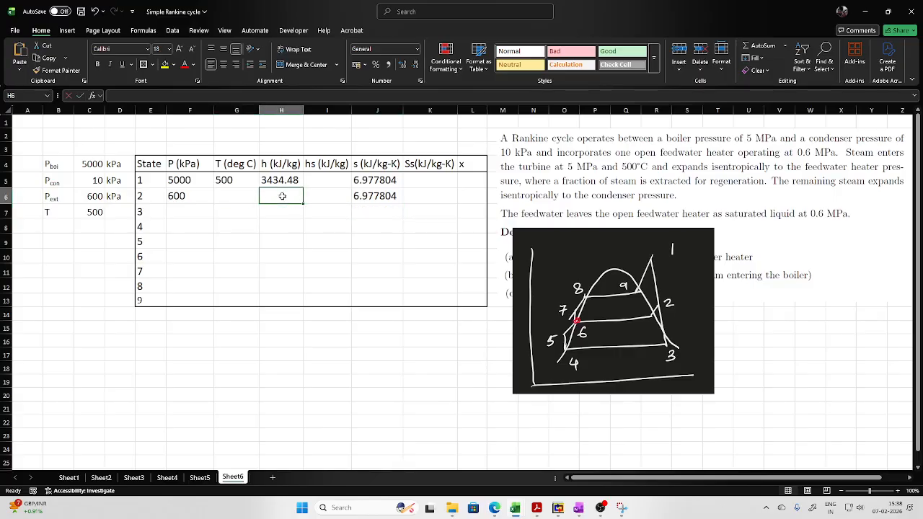
type("=h")
type("_ps")
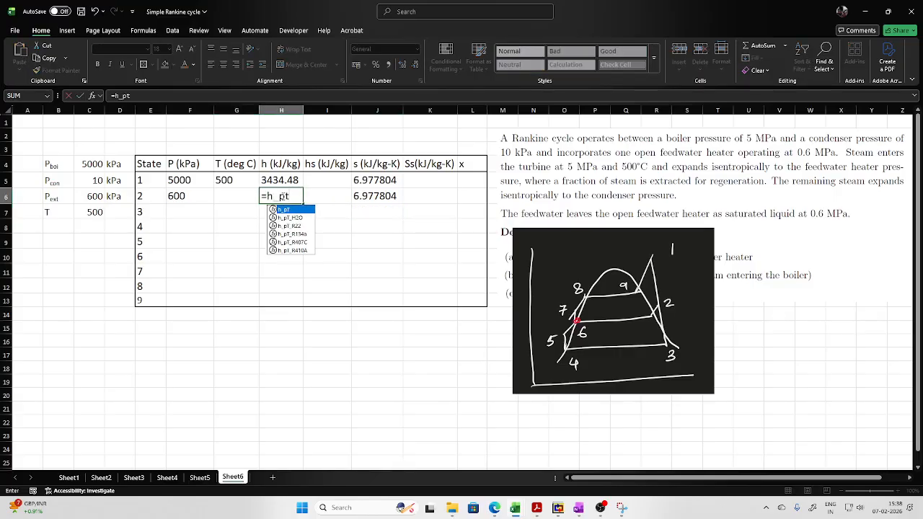
double_click(303, 218)
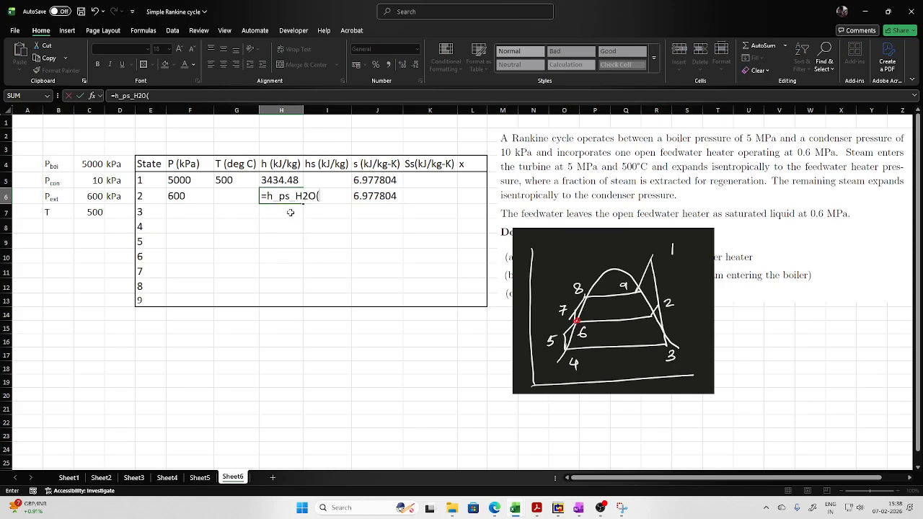
left_click(192, 196)
type(",")
left_click(380, 202)
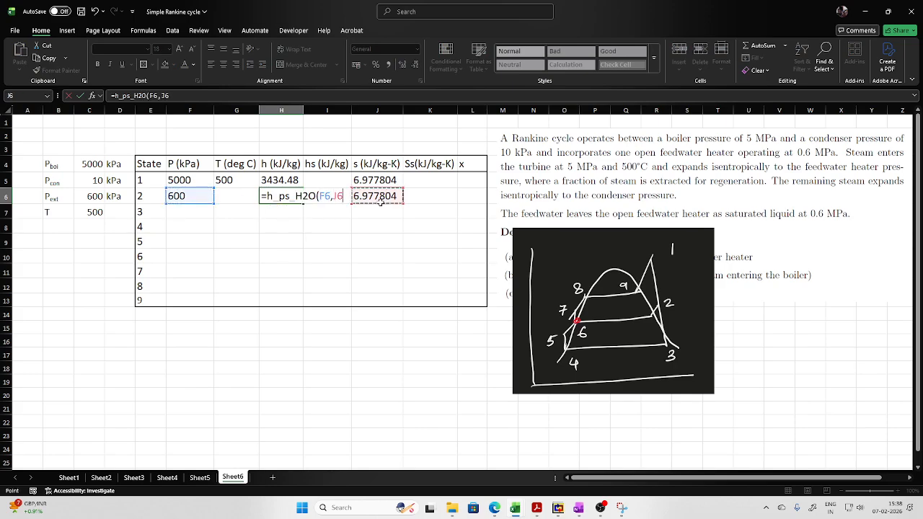
key("Return")
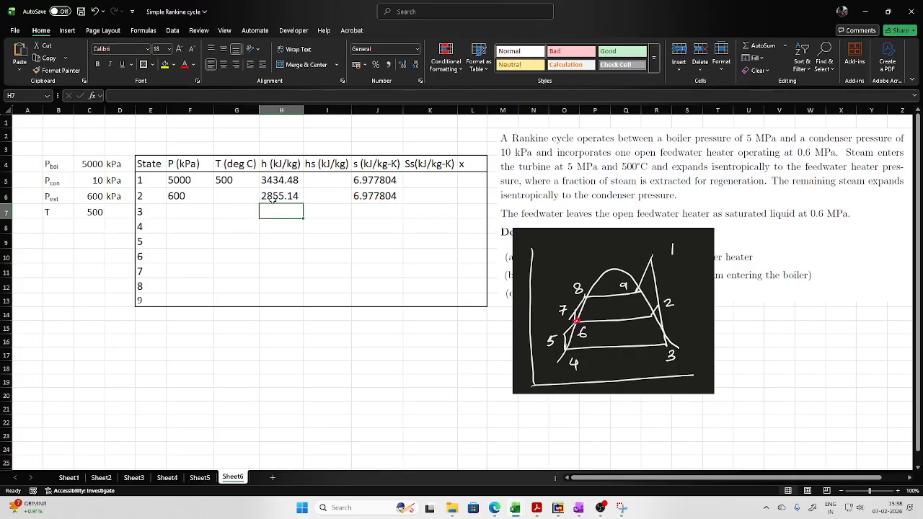
- Calculate state 2's temperature in G6 with the T_ps_H2O function, using the pressure in F6 and entropy in J6
left_click(226, 198)
type("=T")
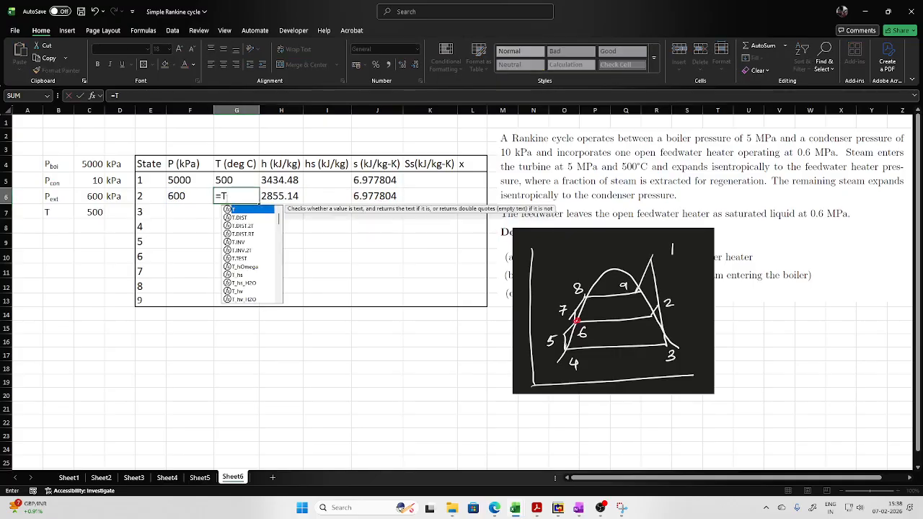
type("_ps")
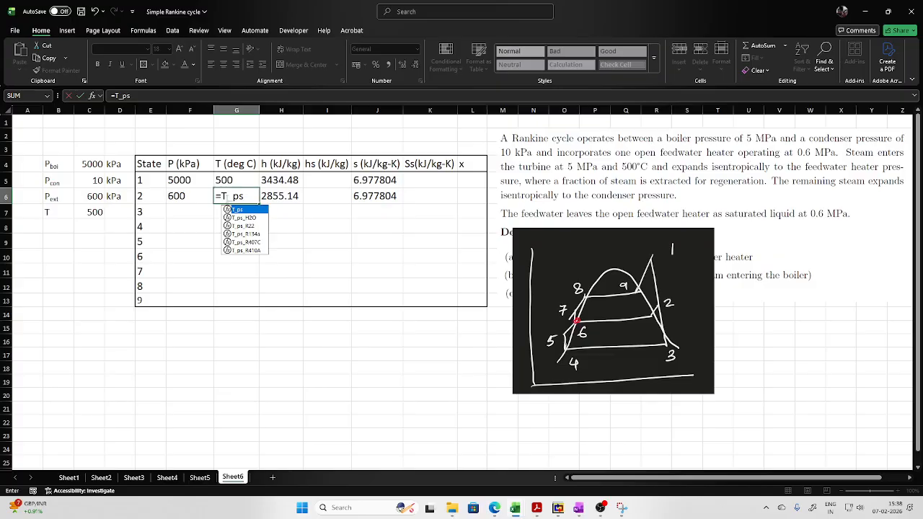
double_click(242, 218)
left_click(181, 196)
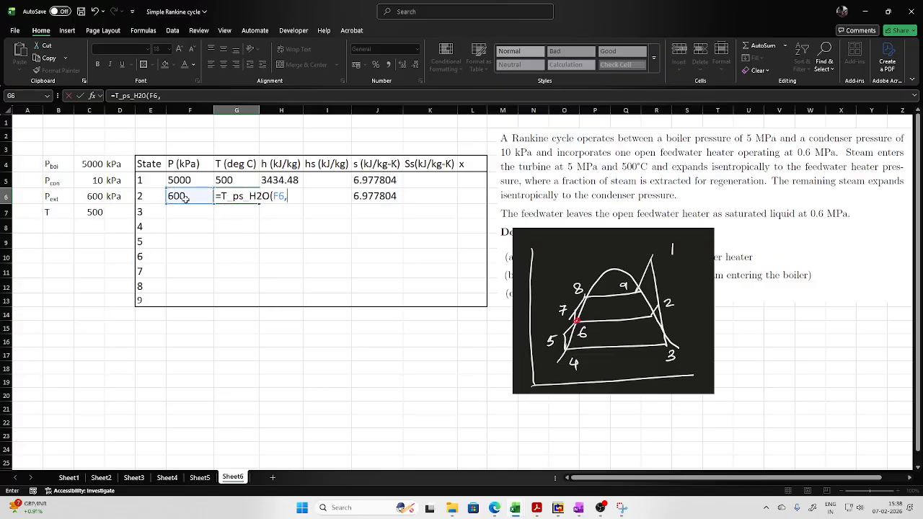
type(",")
left_click(382, 196)
key("Return")
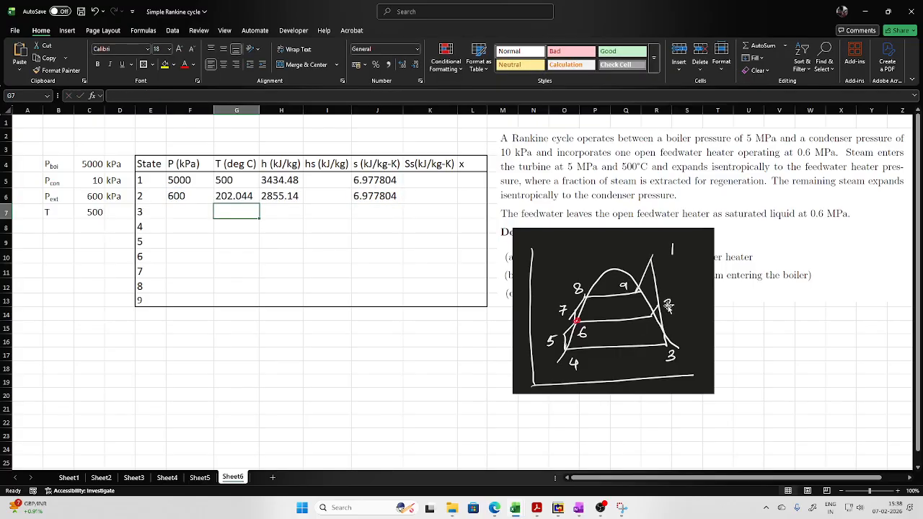
- Calculate state 2's quality x in L6 with the x_ps_H2O function, using the pressure in F6 and entropy in J6
left_click(474, 193)
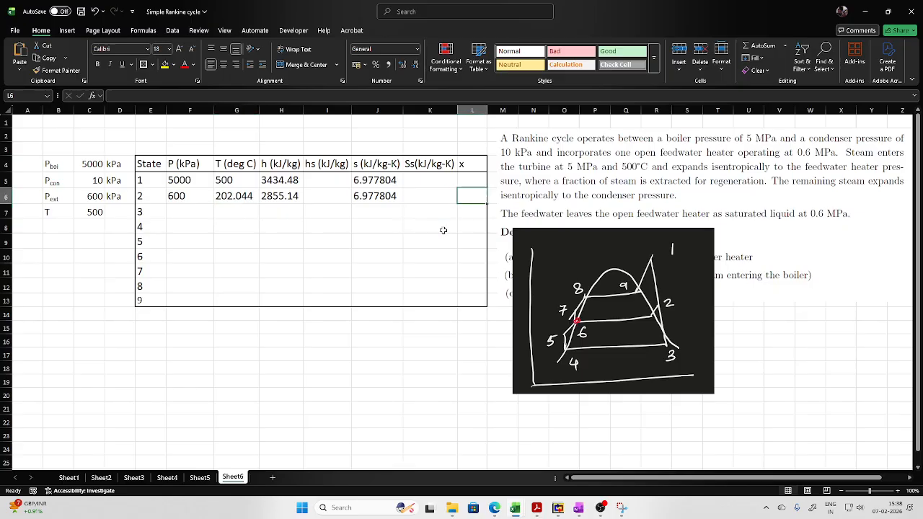
type("=x")
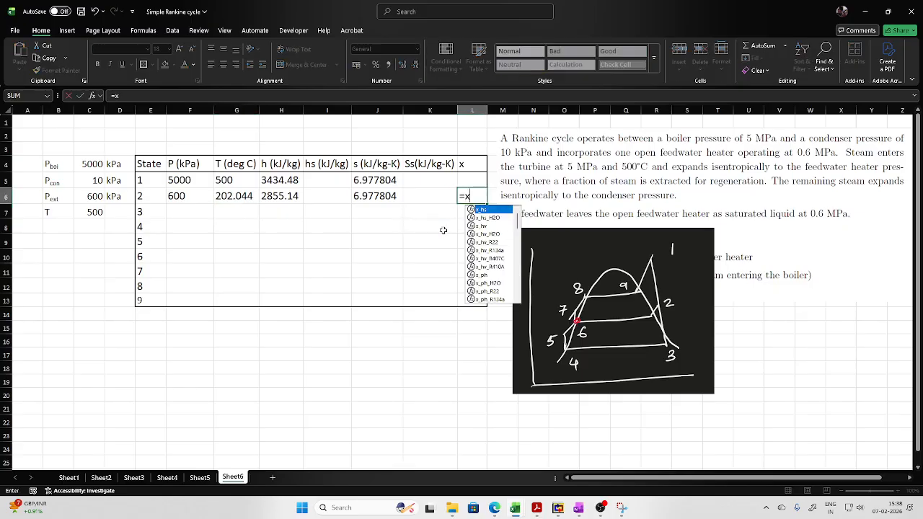
type("_ps")
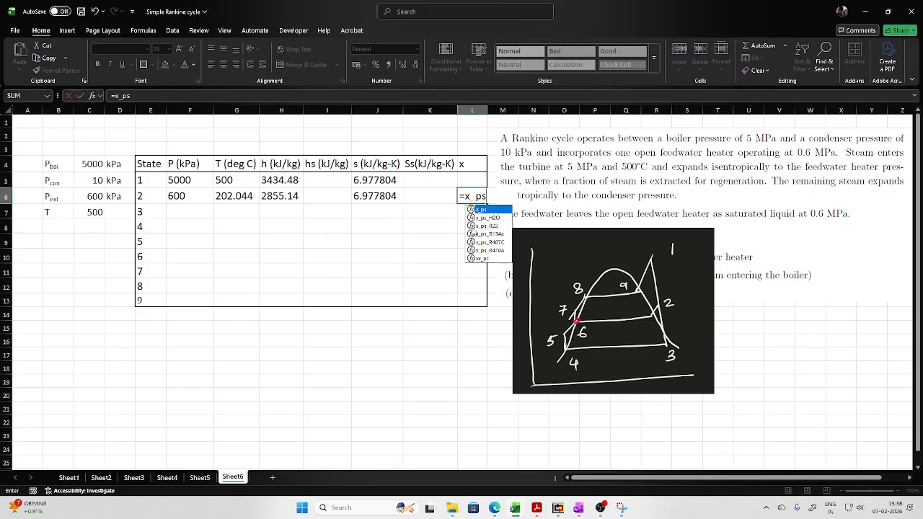
double_click(486, 217)
left_click(189, 196)
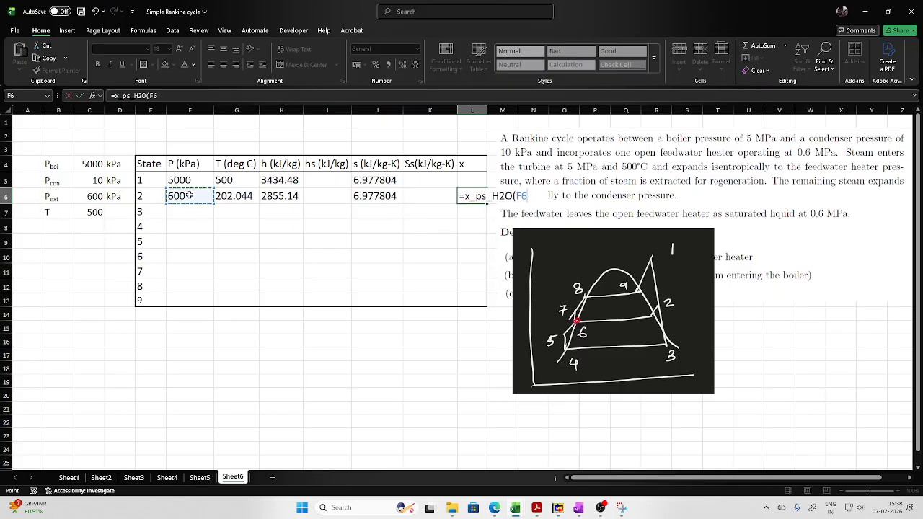
type(",")
left_click(375, 196)
type(")")
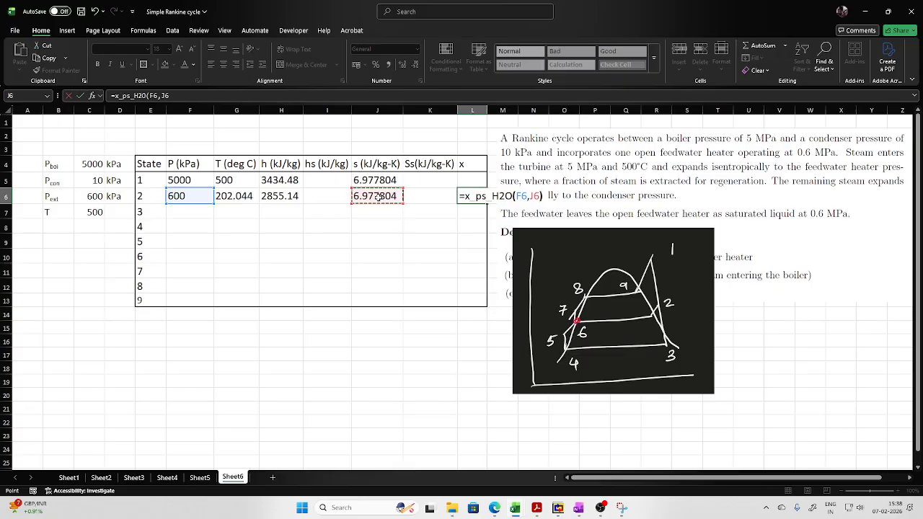
key("Return")
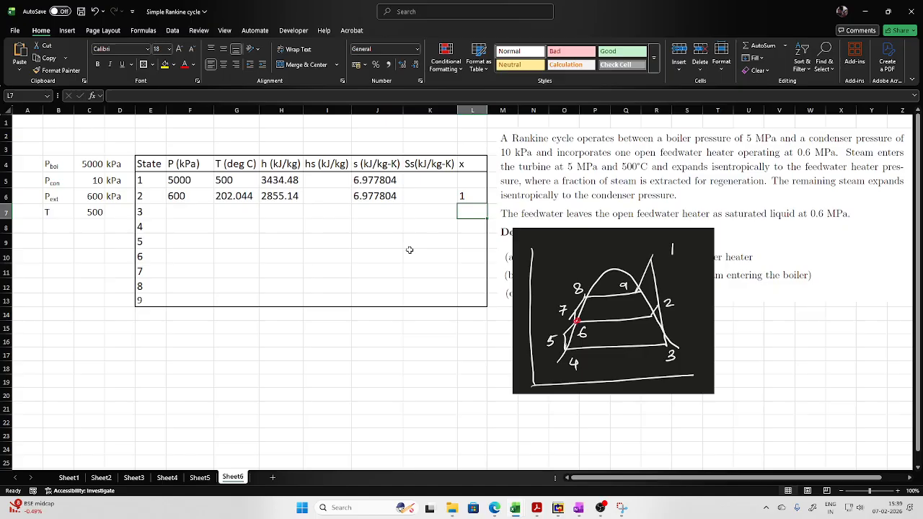
- Check the saturated vapour entropy at state 2's pressure in F6 using sV_p_H2O in scratch cell J16, and clear that cell
left_click(359, 344)
type("=")
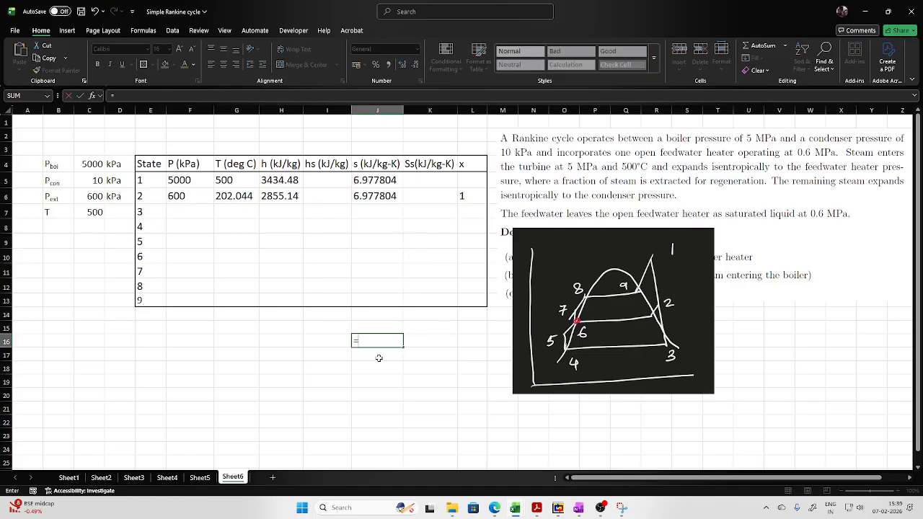
type("s")
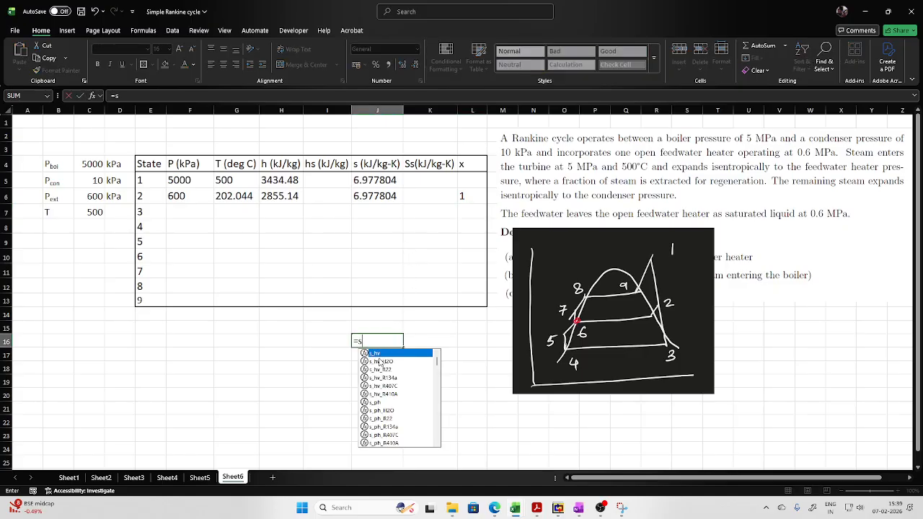
type("V_")
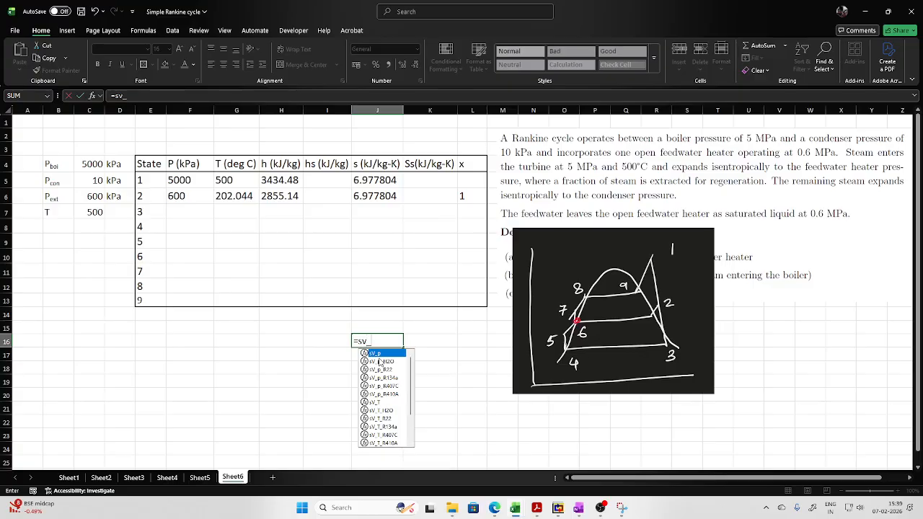
double_click(380, 362)
left_click(184, 200)
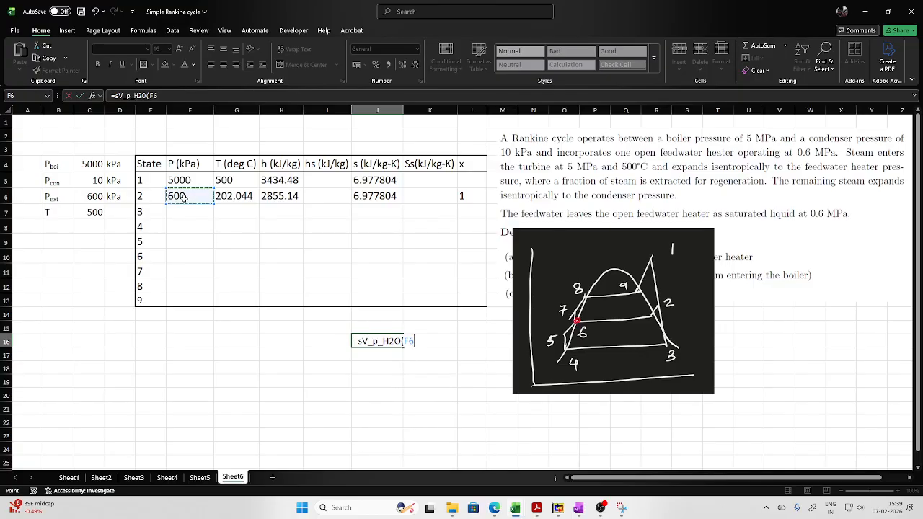
key("Return")
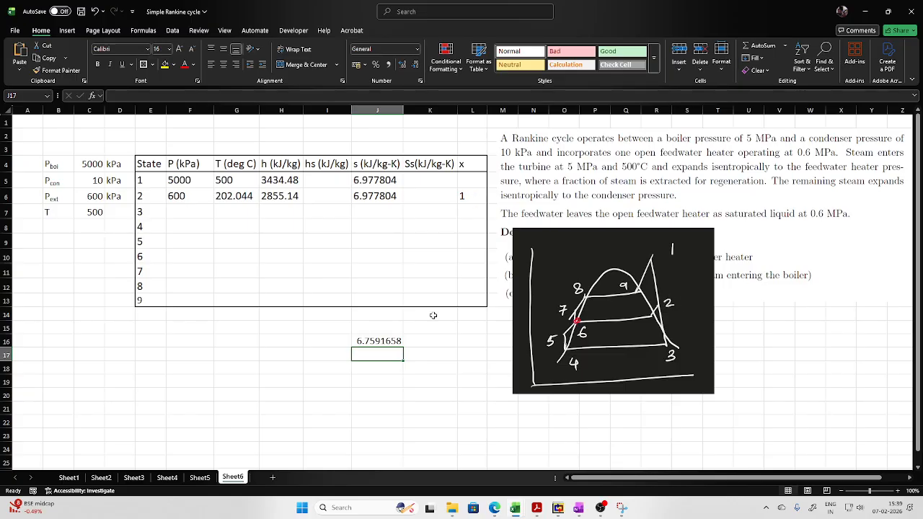
left_click(389, 345)
key("Delete")
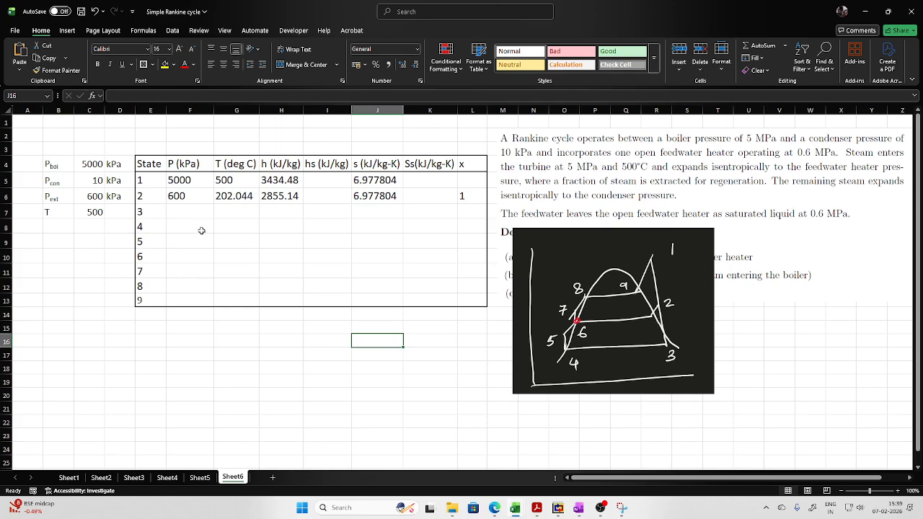
- Link state 3's pressure in F7 to the condenser pressure in C5 and its entropy in J7 to state 1's entropy in J5
left_click(188, 214)
type("=")
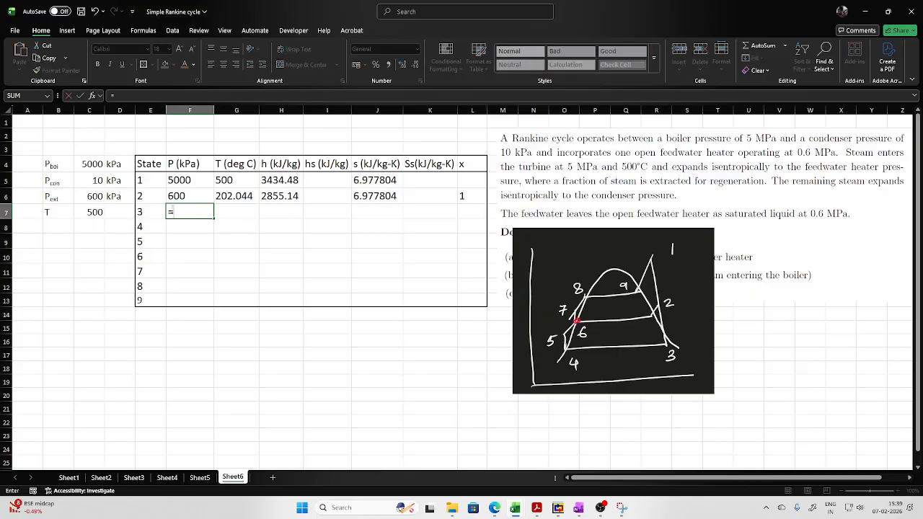
left_click(97, 180)
key("Return")
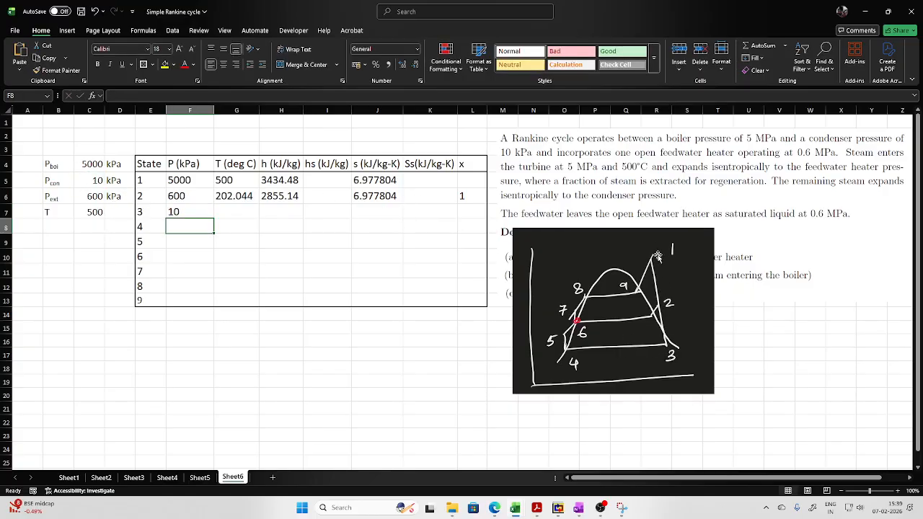
left_click(377, 211)
type("=")
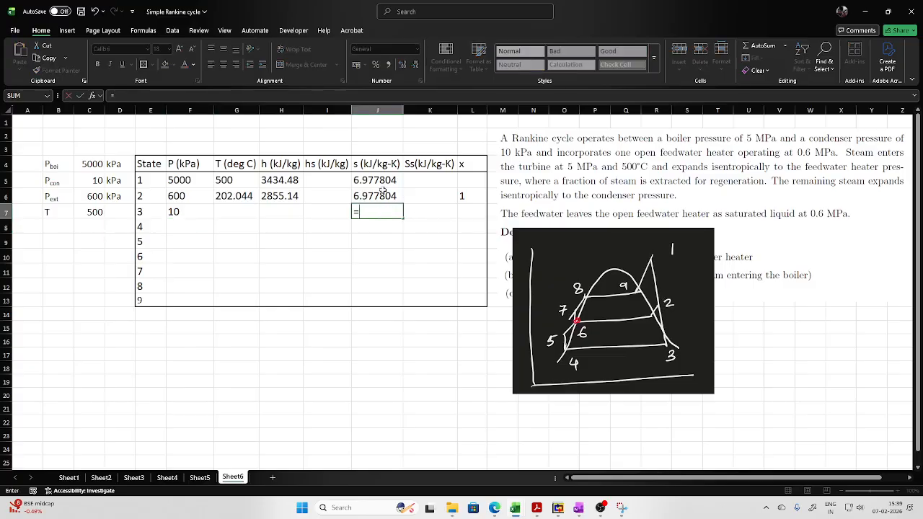
left_click(384, 181)
key("Return")
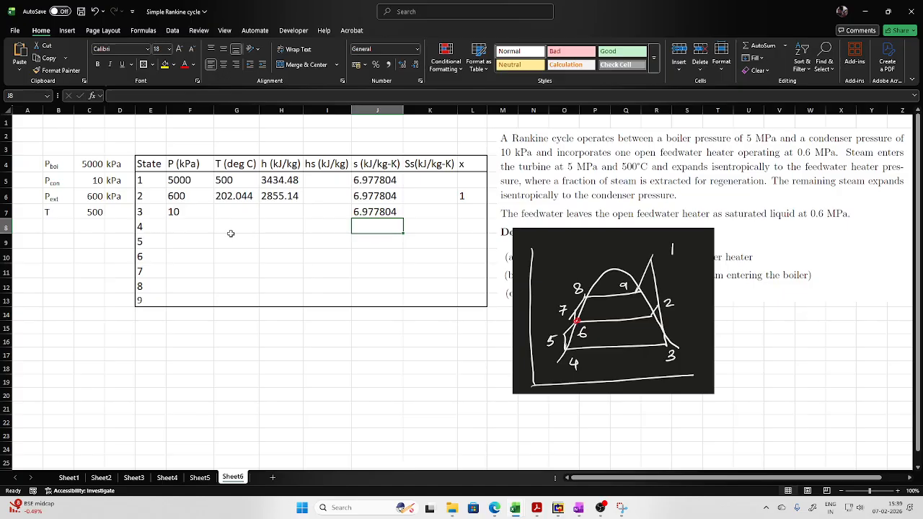
- Copy state 2's enthalpy and temperature formulas down to H7 and G7 for state 3, and check their cell references
left_click(288, 195)
left_click_drag(303, 203, 258, 215)
left_click(232, 195)
left_click(326, 238)
left_click(297, 211)
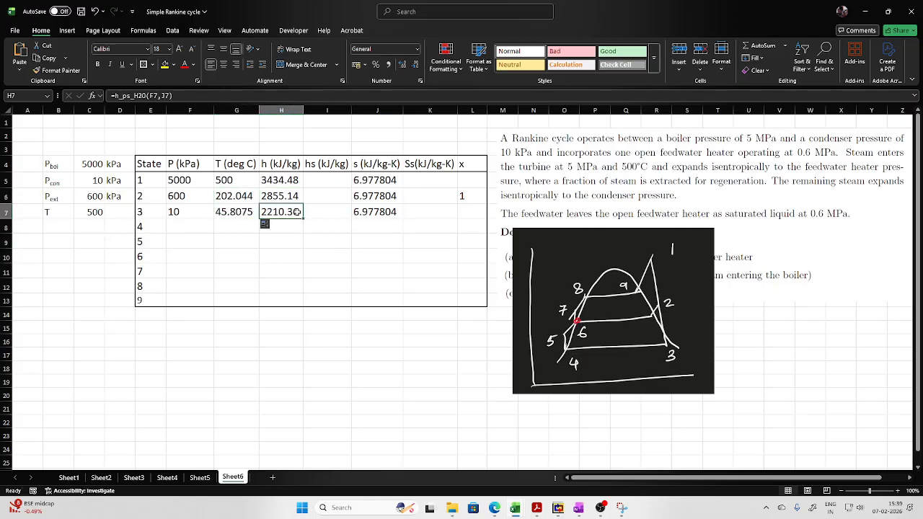
left_click(289, 95)
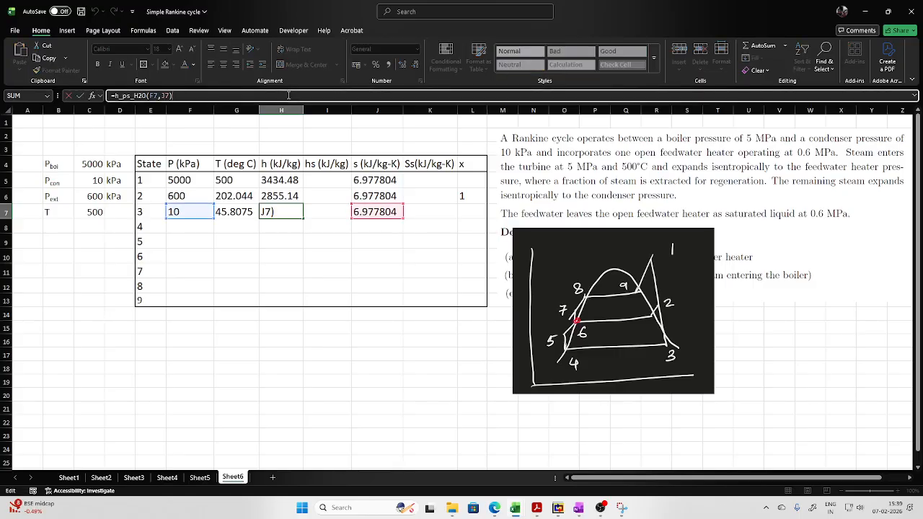
left_click(319, 277)
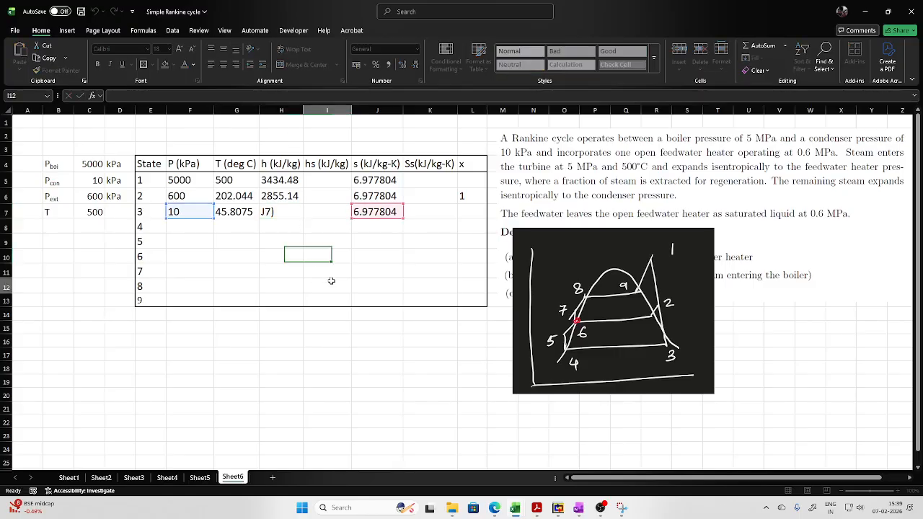
left_click(234, 211)
left_click(232, 94)
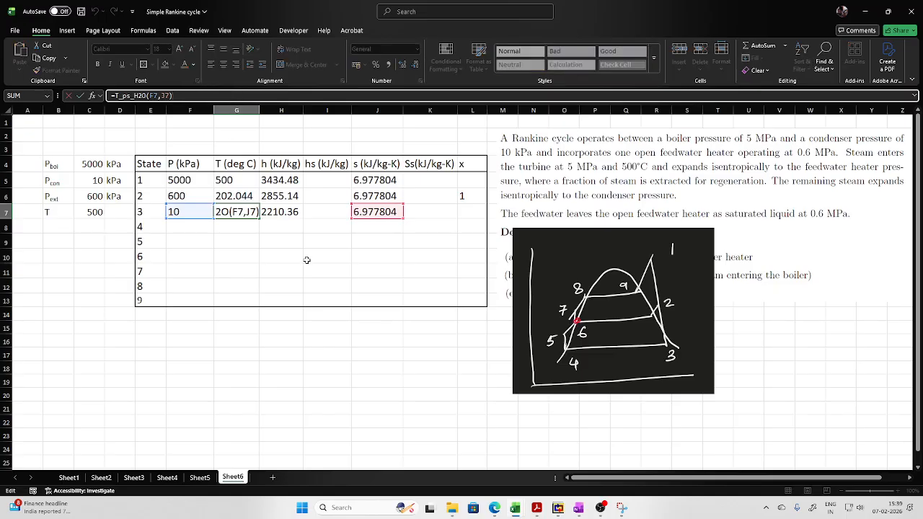
left_click(307, 260)
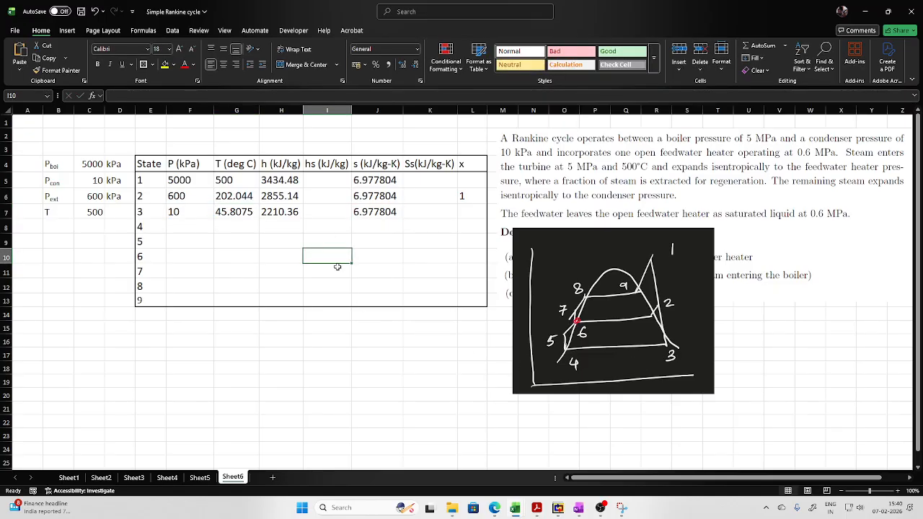
- Link state 4's pressure in F8 to the condenser pressure in C5
left_click(185, 225)
type("=")
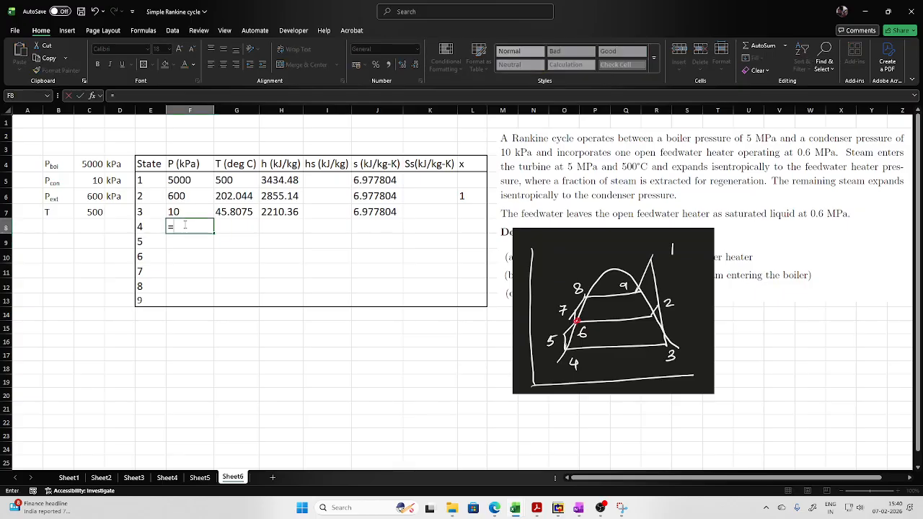
left_click(100, 183)
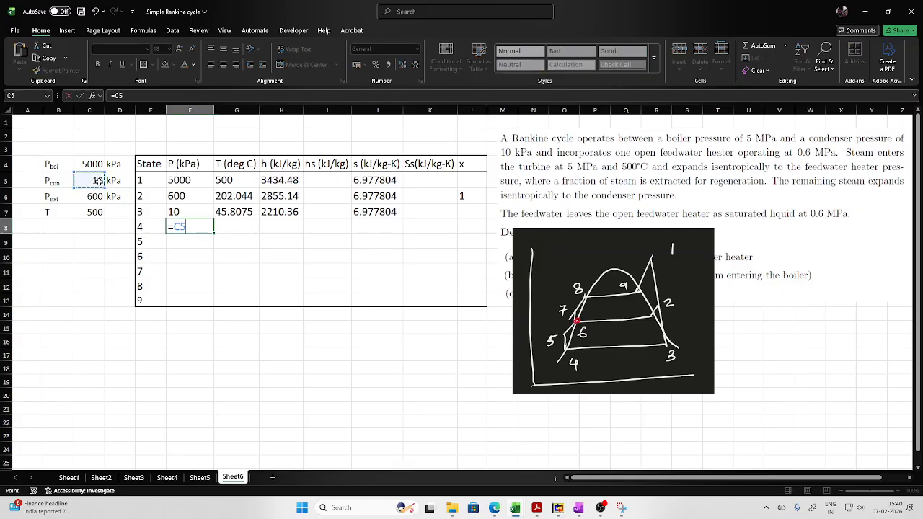
key("Return")
- Calculate state 4's saturation temperature in G8 with the Tsat_p_H2O function, using the pressure in F8
left_click(233, 227)
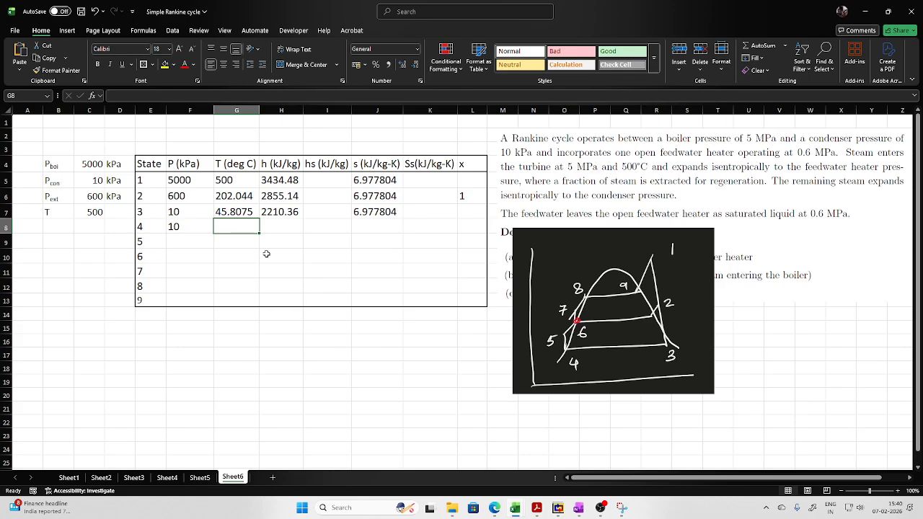
type("=tsat(")
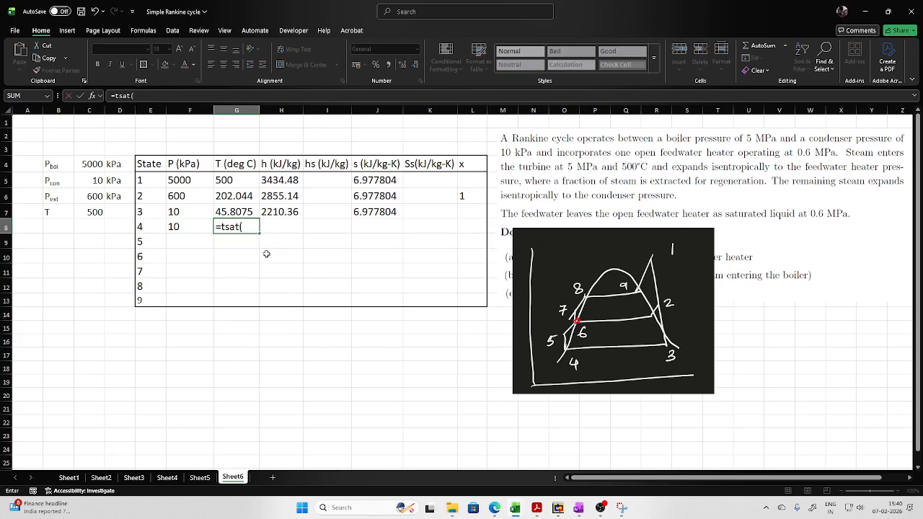
key("BackSpace")
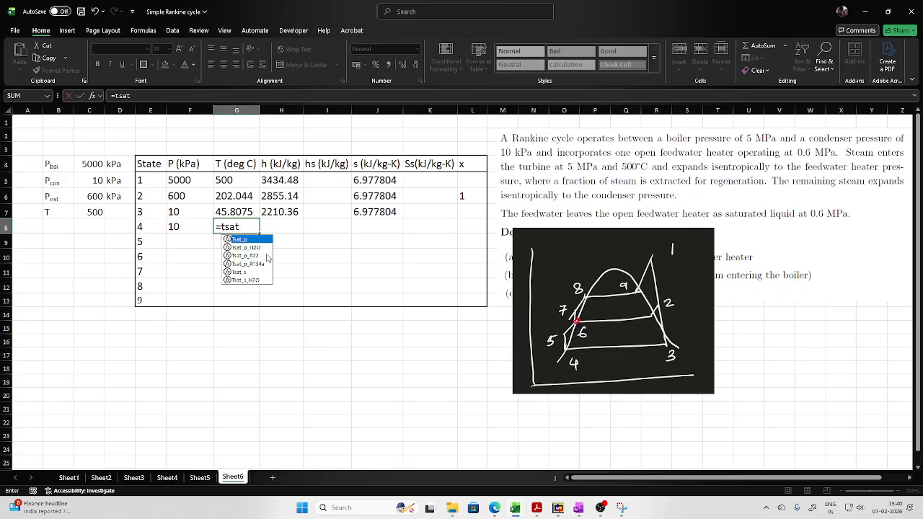
double_click(257, 248)
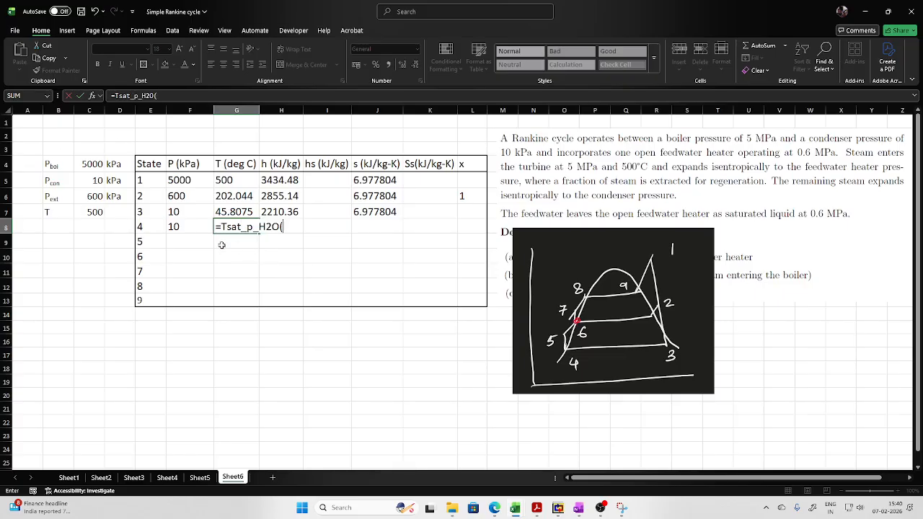
left_click(181, 228)
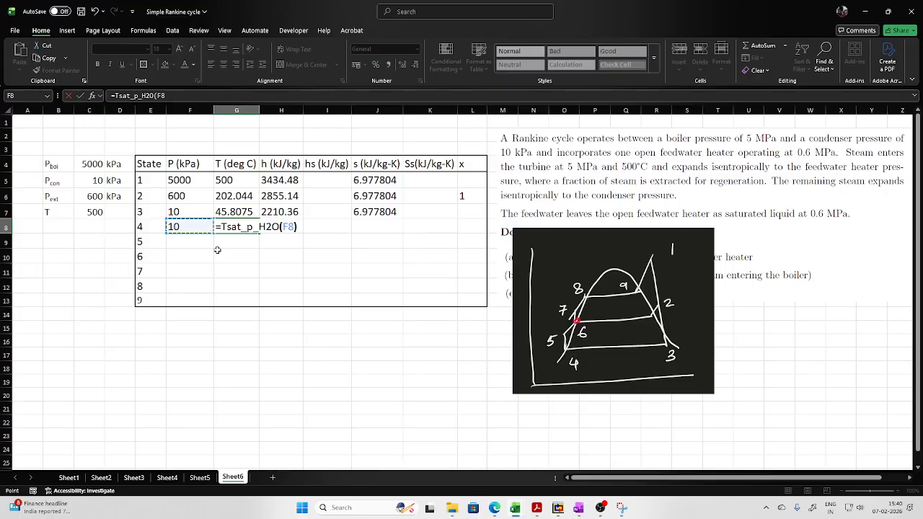
key("Return")
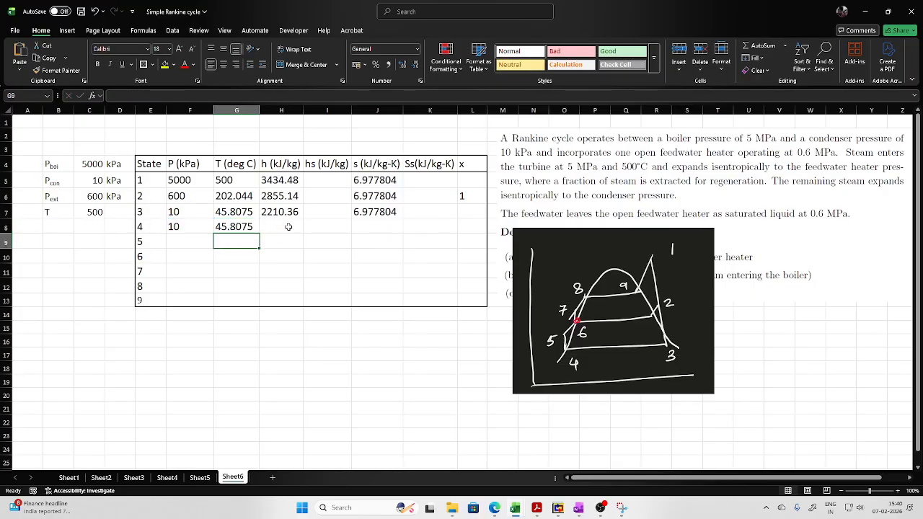
- Calculate state 4's saturated liquid enthalpy in H8 with the hL_p_H2O function, using the pressure in F8
left_click(289, 227)
type("=hl")
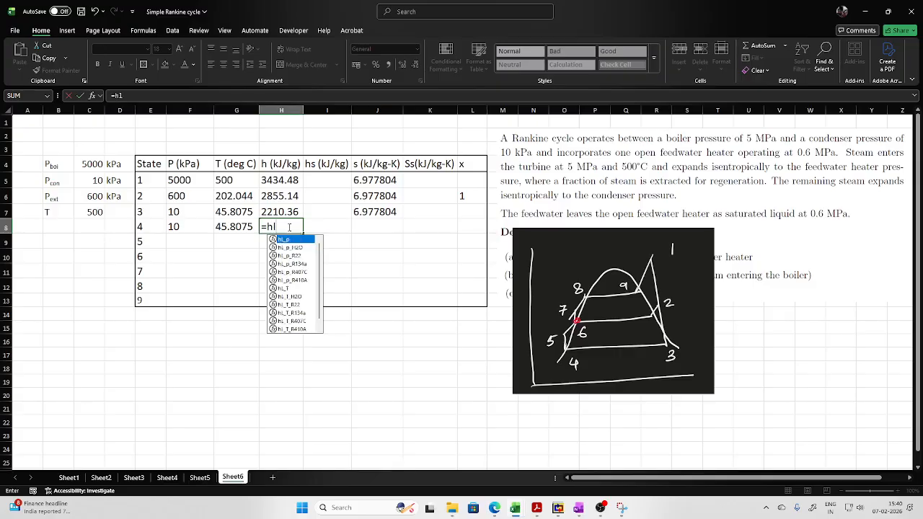
double_click(290, 247)
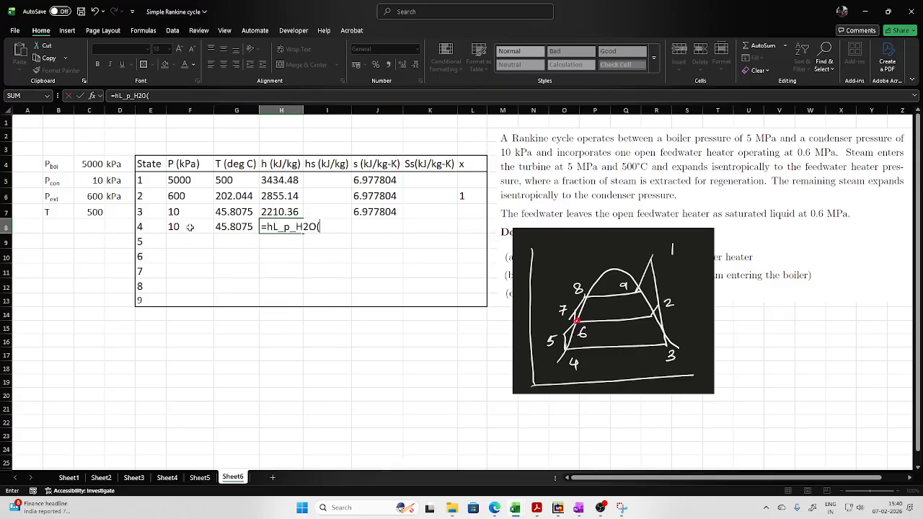
left_click(186, 228)
key("Return")
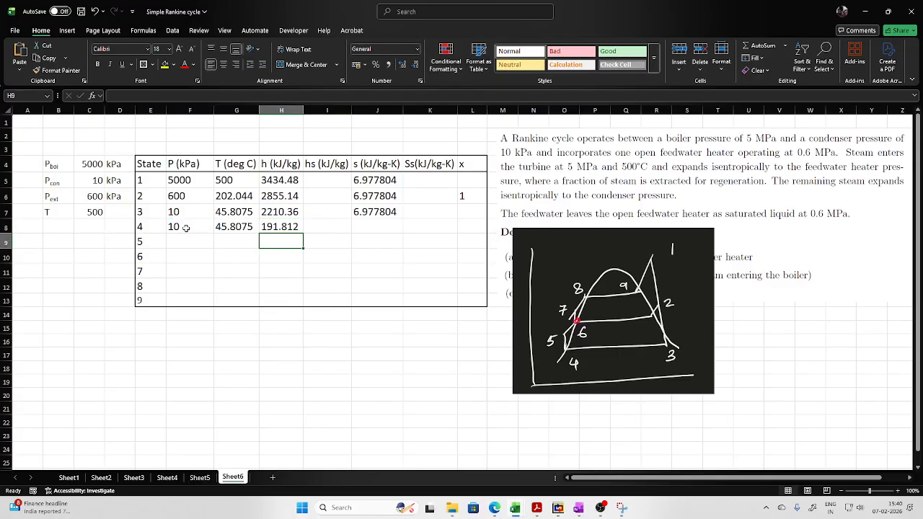
- Calculate state 4's saturated liquid entropy in J8 with the sL_p_H2O function, using the pressure in F8
left_click(379, 228)
type("=sl")
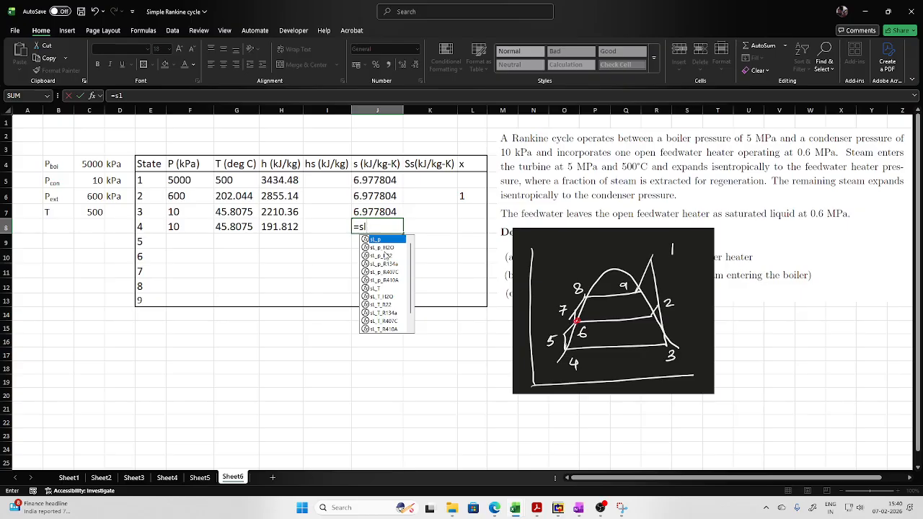
double_click(384, 248)
left_click(191, 228)
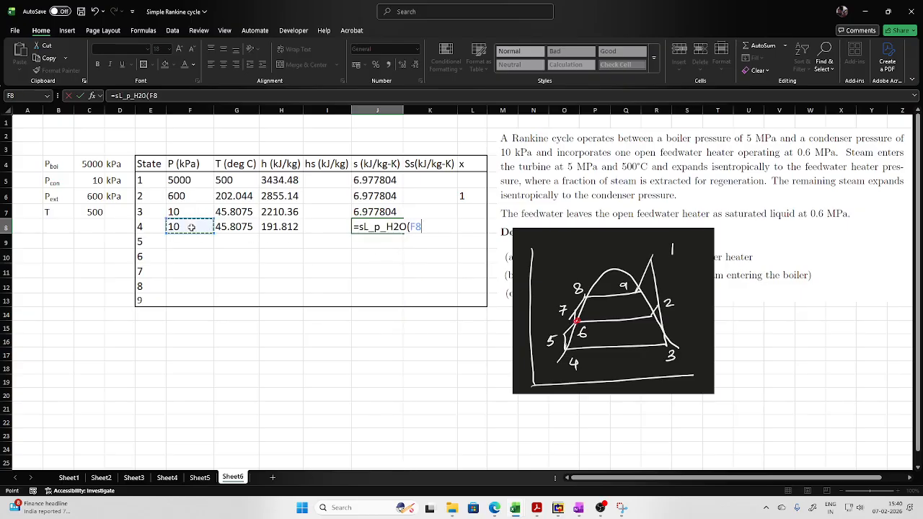
type(")")
key("Return")
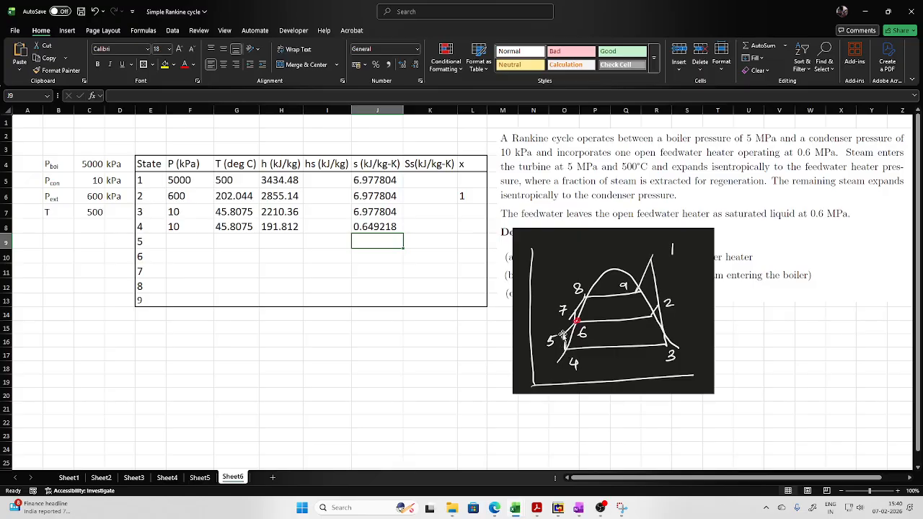
- Link state 5's pressure in F9 to the extraction pressure in C6
left_click(181, 240)
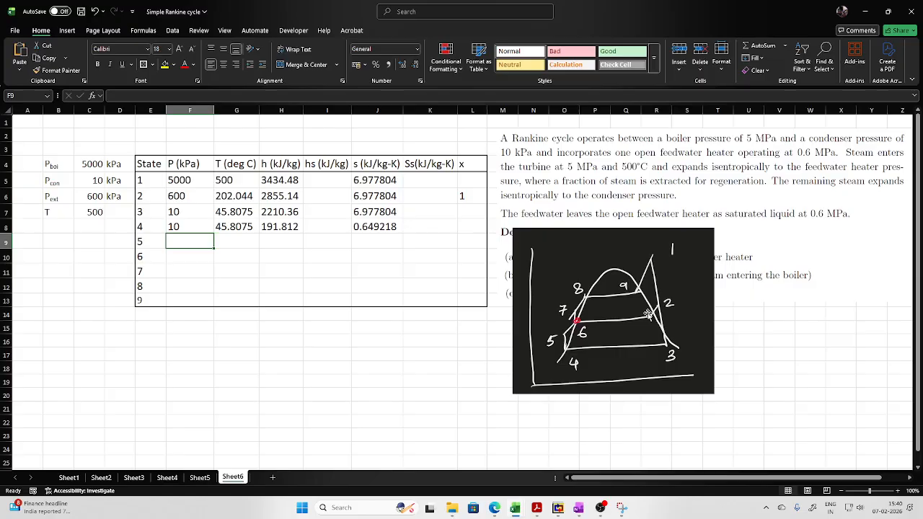
type("=")
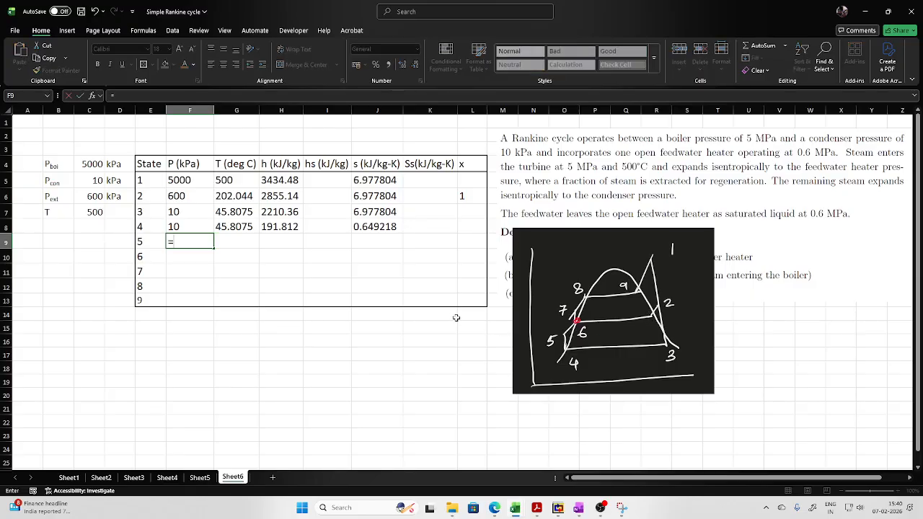
left_click(91, 202)
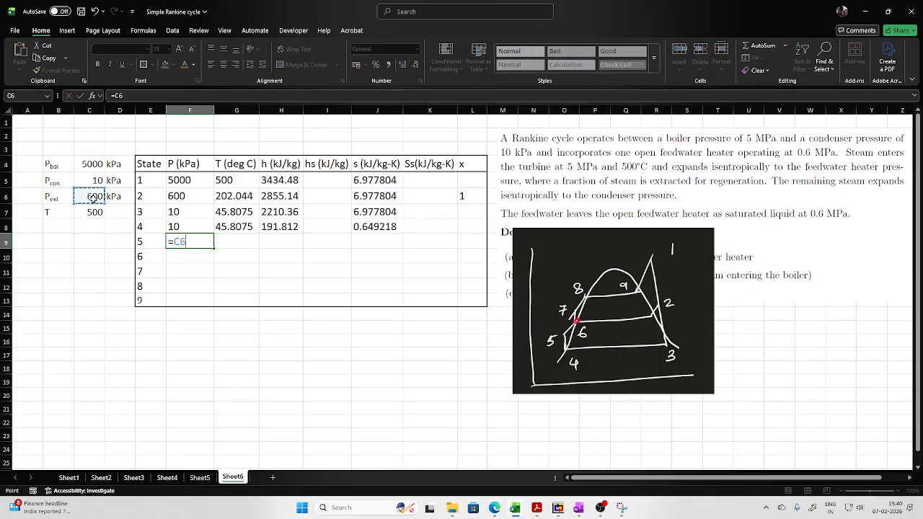
key("Return")
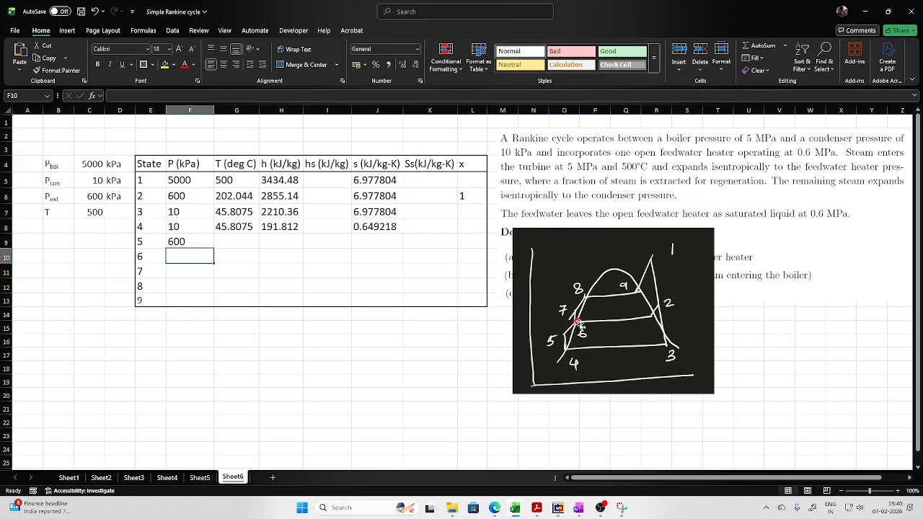
- Calculate a saturation temperature for state 5 in G9 with the Tsat_p_H2O function, using the pressure in F9
left_click(242, 244)
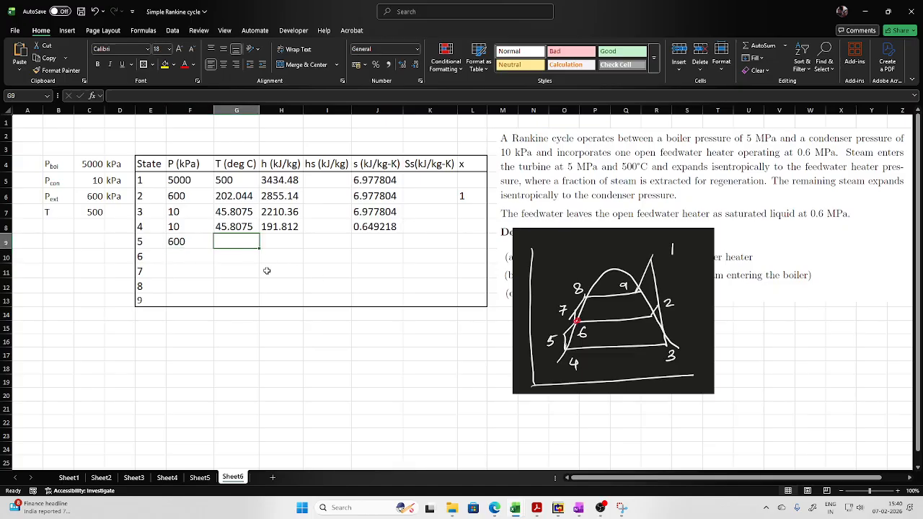
type("=ts")
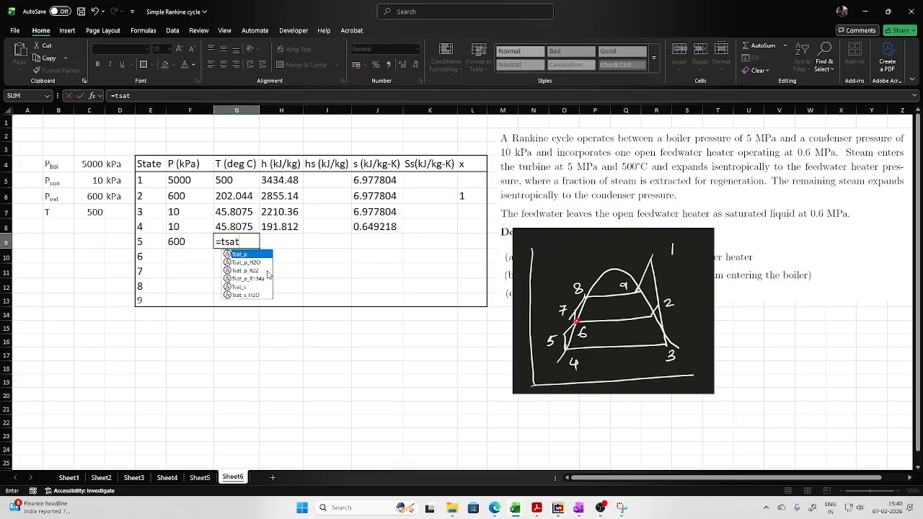
type("at")
double_click(257, 264)
left_click(186, 245)
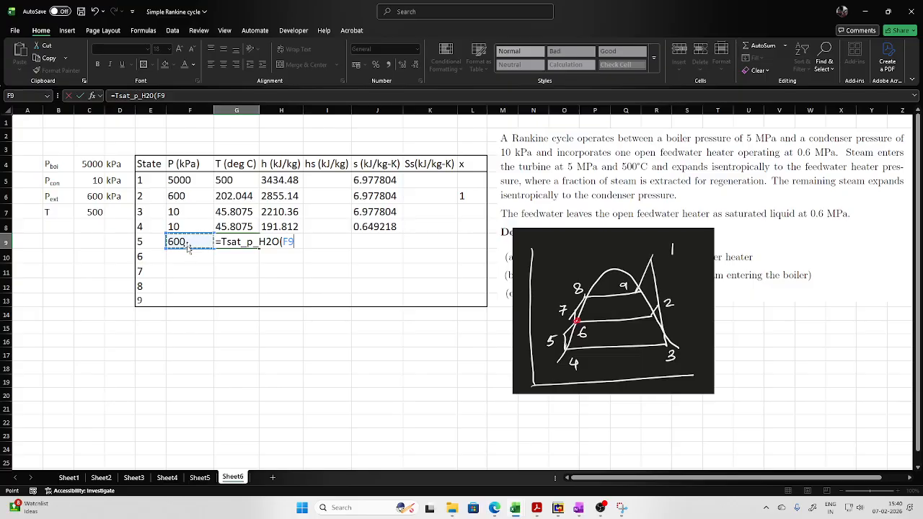
type(")")
key("Return")
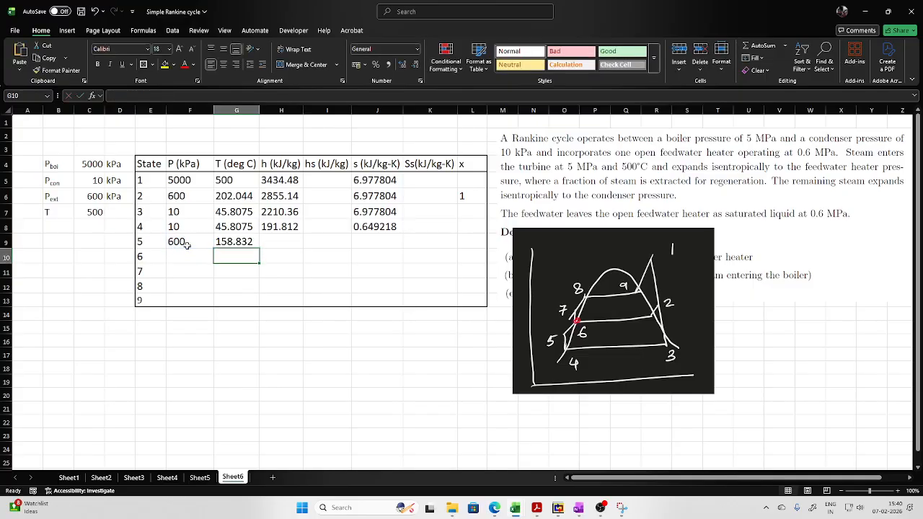
- Copy state 4's enthalpy and entropy formulas down to H9 and J9 for state 5
left_click(286, 241)
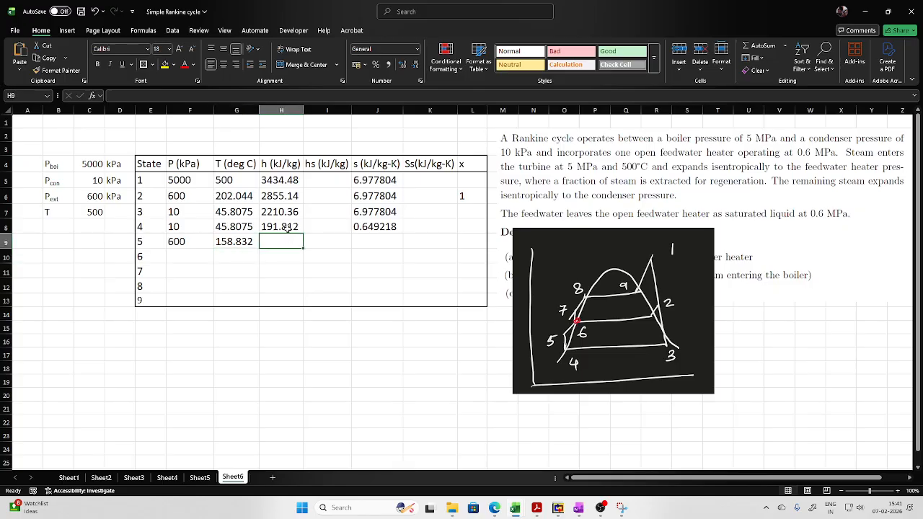
left_click(286, 226)
left_click_drag(303, 233, 302, 250)
left_click(384, 226)
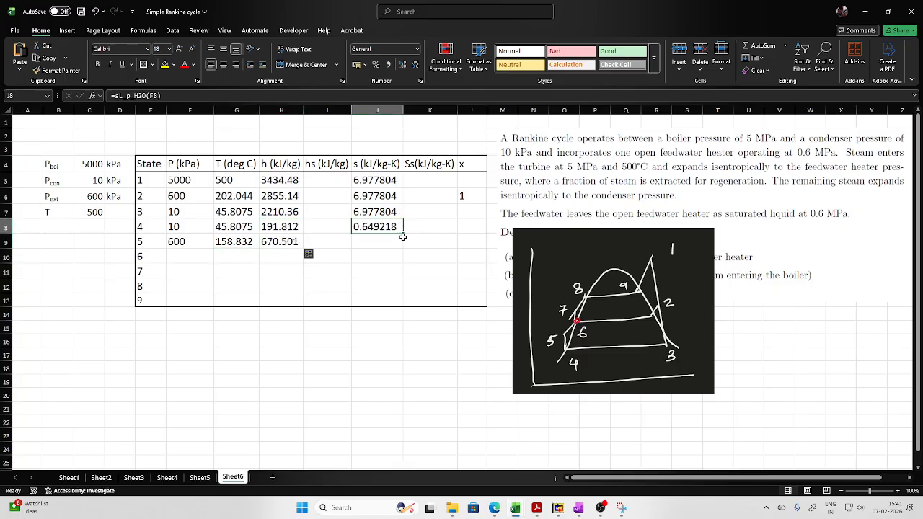
left_click_drag(405, 232, 406, 249)
- Check state 5's enthalpy and entropy formulas in H9 and J9 against the cycle diagram
left_click(295, 243)
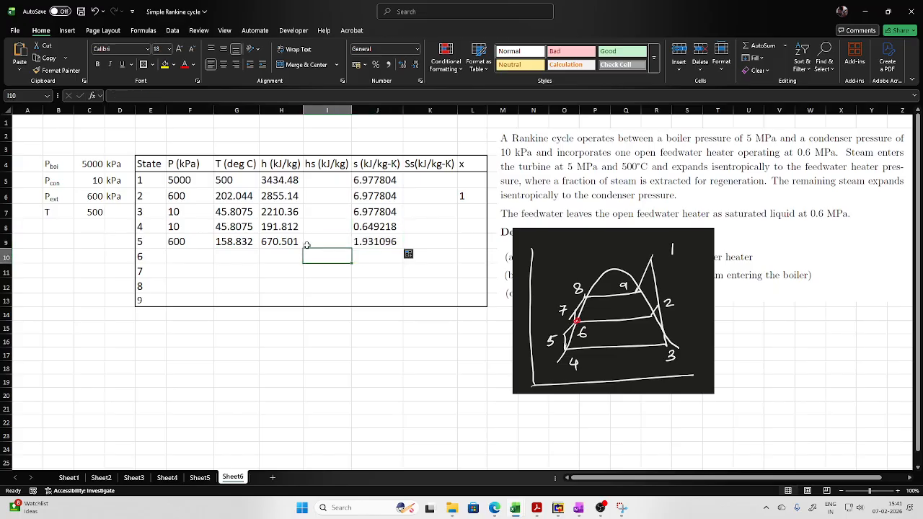
left_click(260, 94)
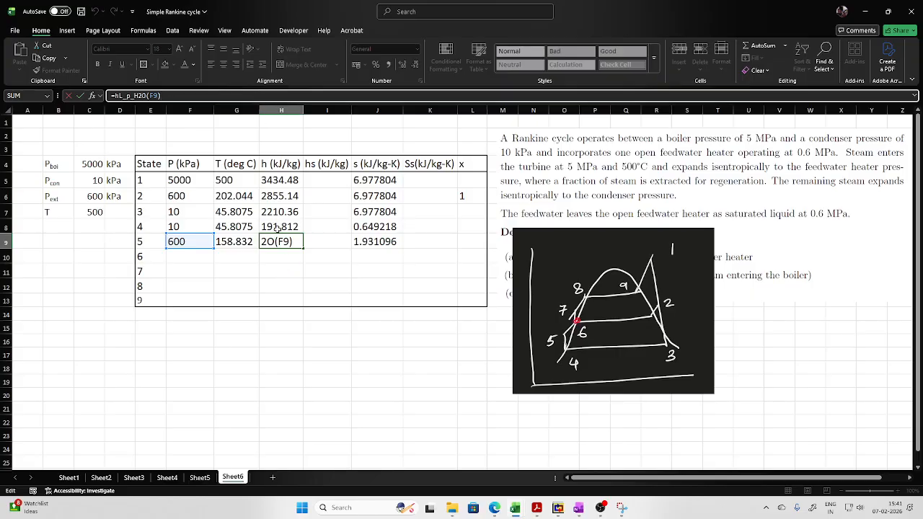
left_click(397, 289)
left_click(381, 230)
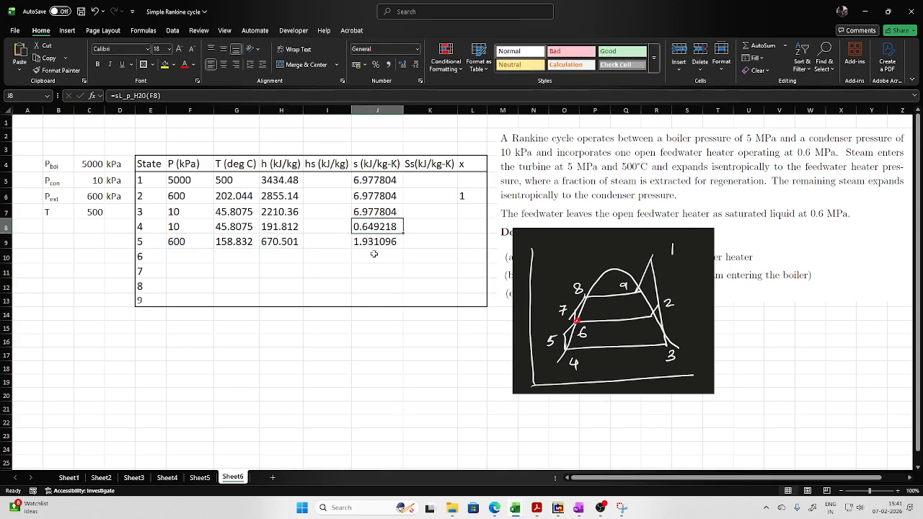
left_click(375, 254)
left_click(376, 243)
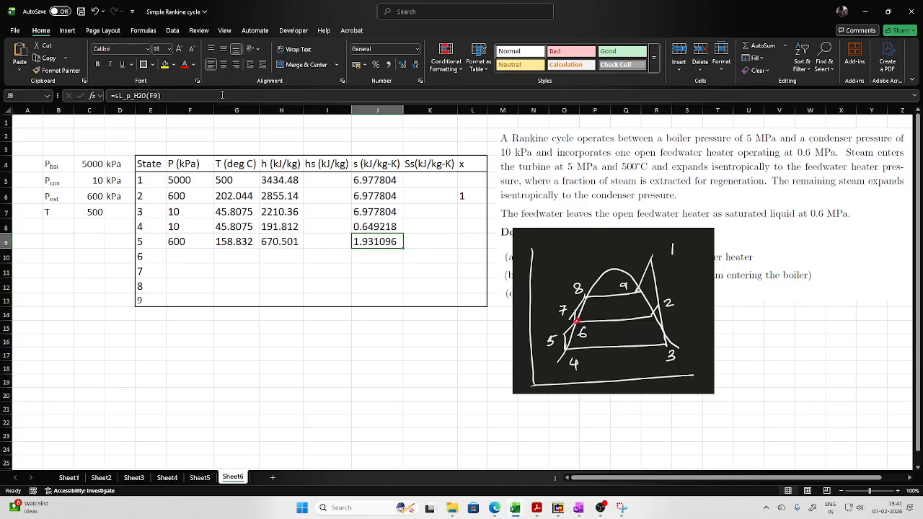
left_click(222, 95)
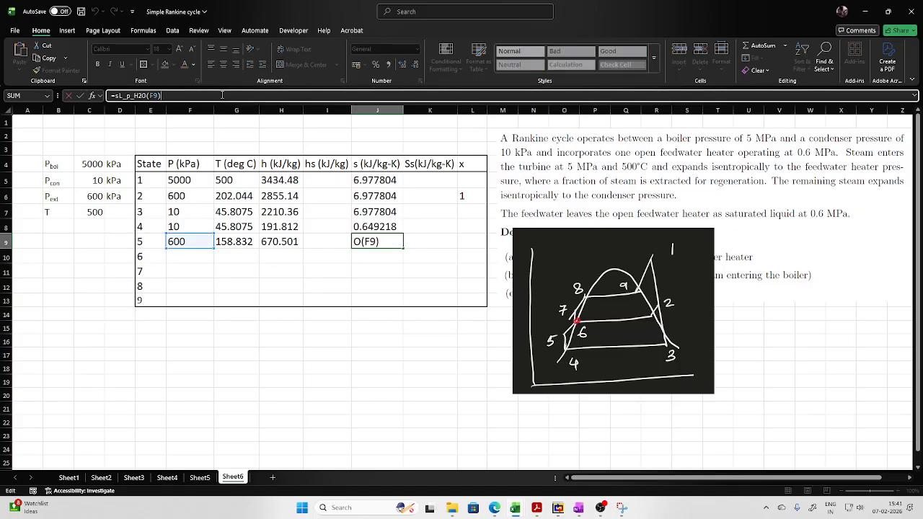
left_click(243, 268)
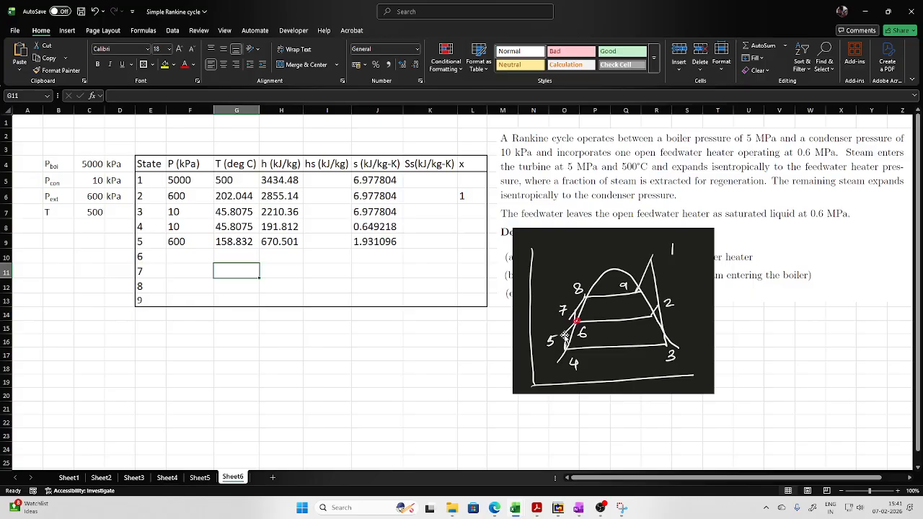
left_click(362, 239)
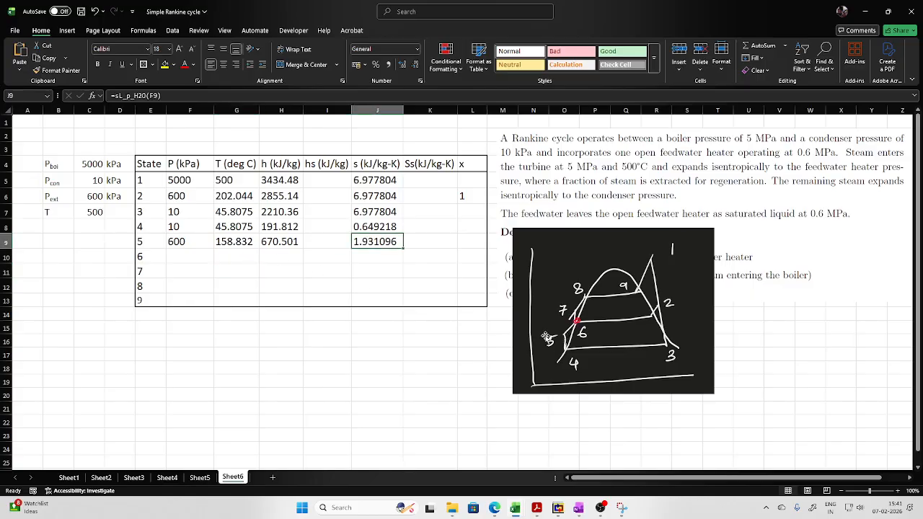
left_click(232, 94)
left_click(243, 256)
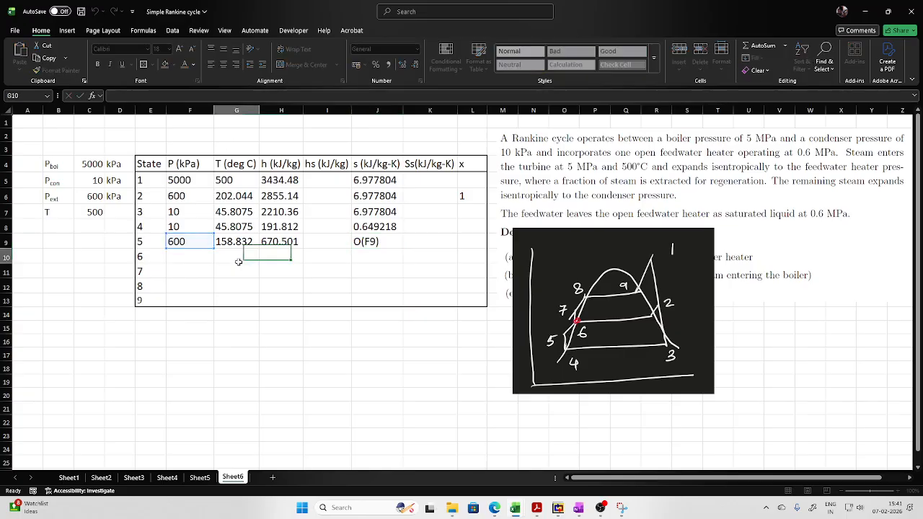
- Clear state 5's temperature, enthalpy and entropy formulas from G9:J9
left_click_drag(216, 238, 373, 241)
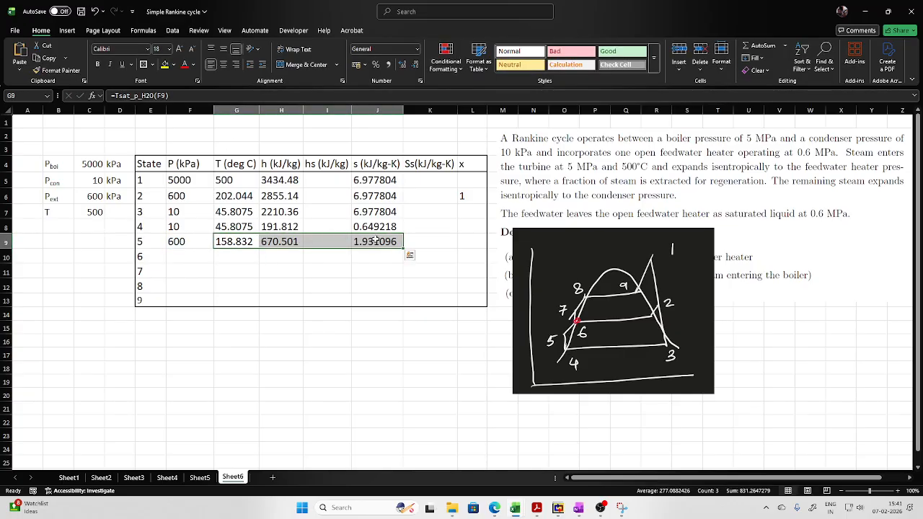
key("Delete")
left_click(573, 364)
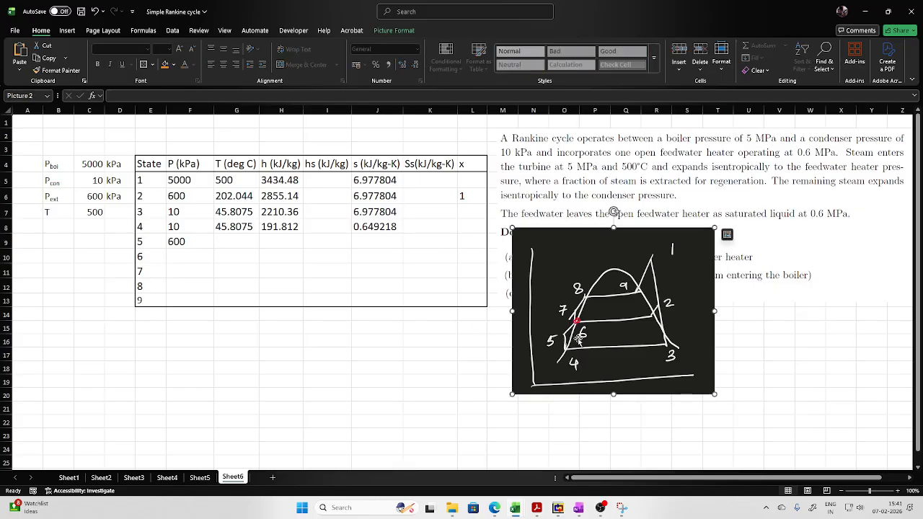
- Link state 5's entropy in J9 to state 4's entropy in J8
left_click(388, 240)
type("=")
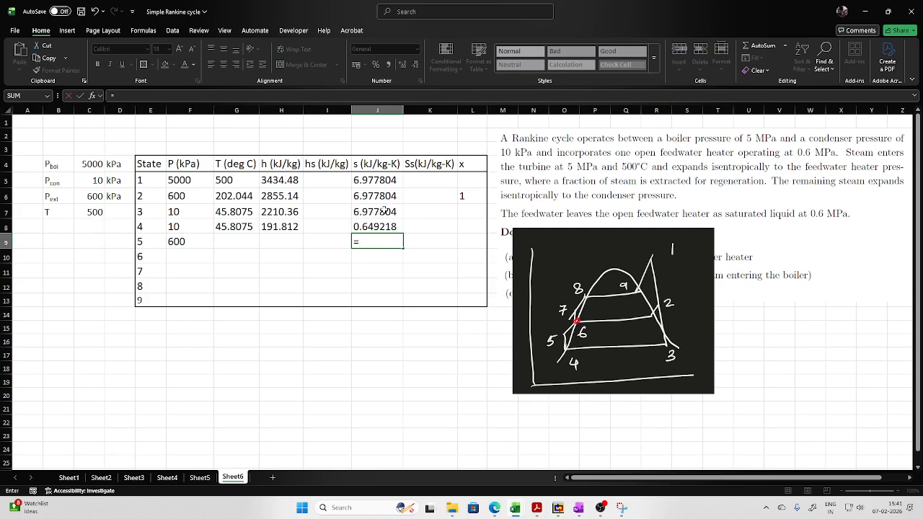
left_click(385, 225)
key("Return")
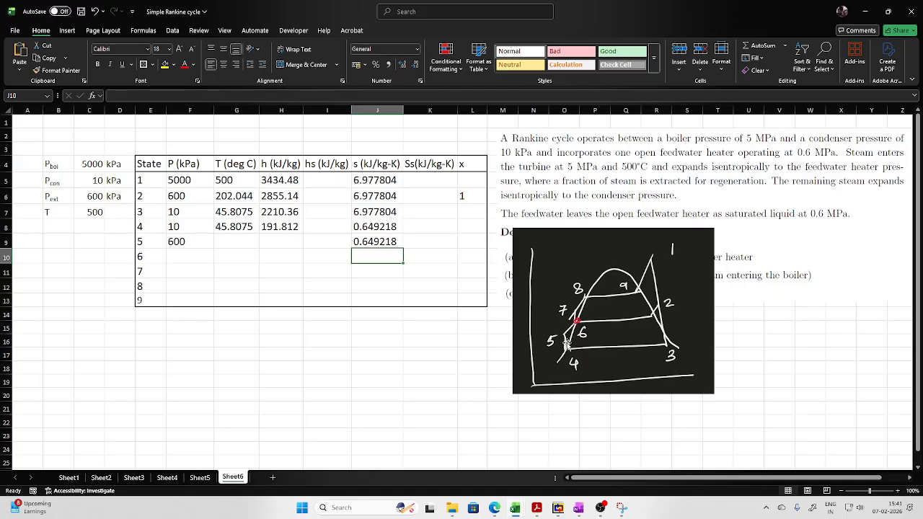
left_click(226, 241)
type("=t")
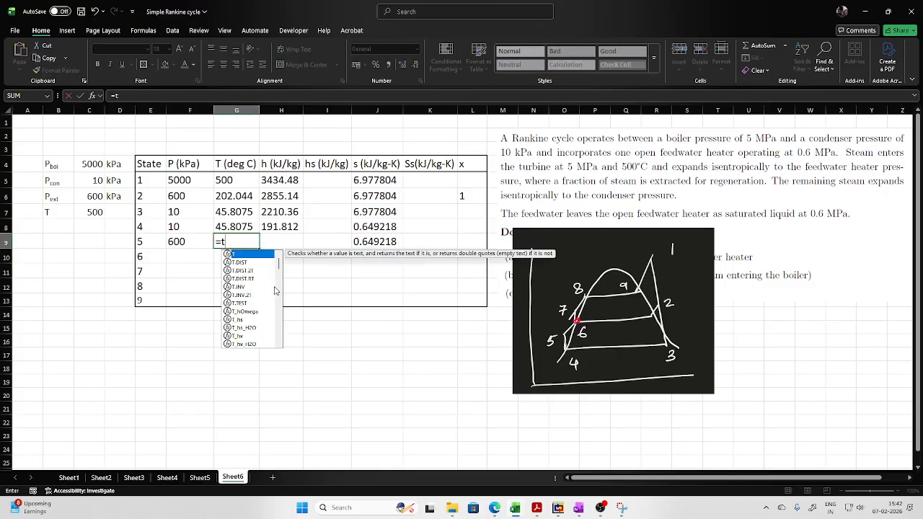
key("BackSpace")
key("BackSpace")
- Calculate state 5's enthalpy in H9 with the h_ps_H2O function, using the pressure in F9 and the entropy in J9
left_click(289, 243)
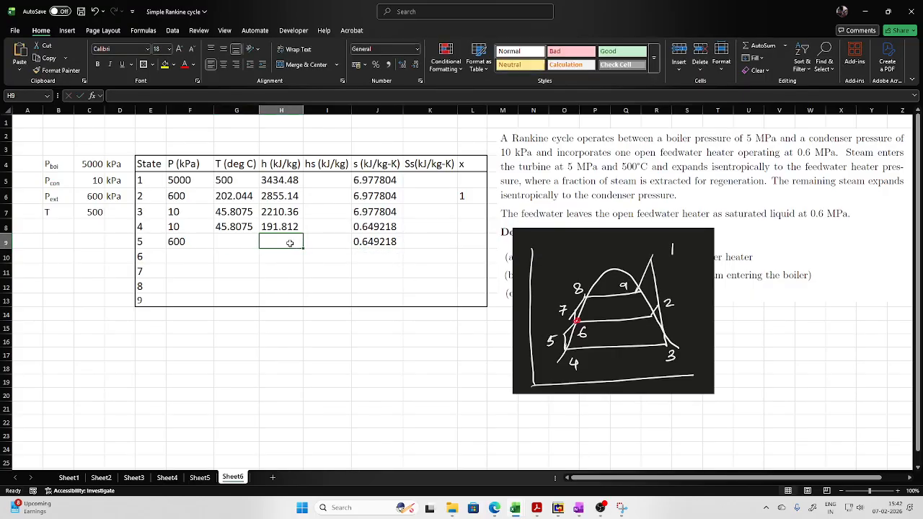
type("=h_")
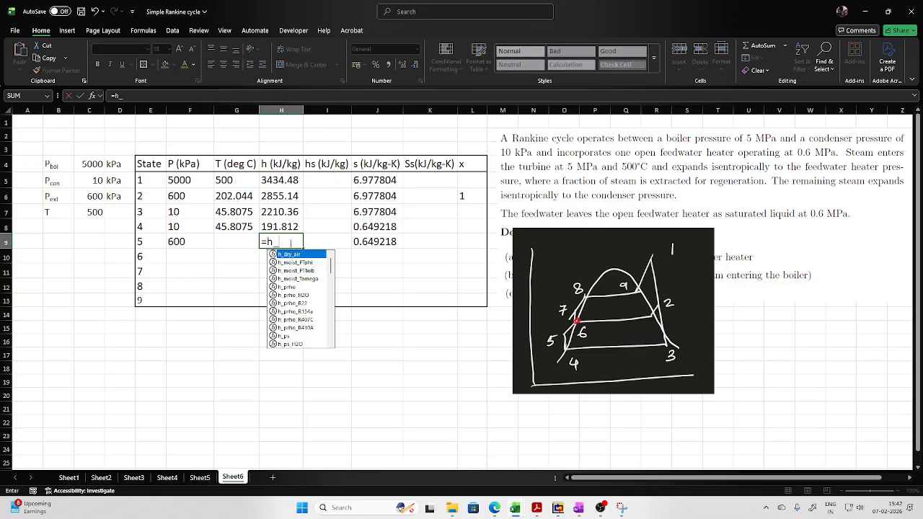
type("ps")
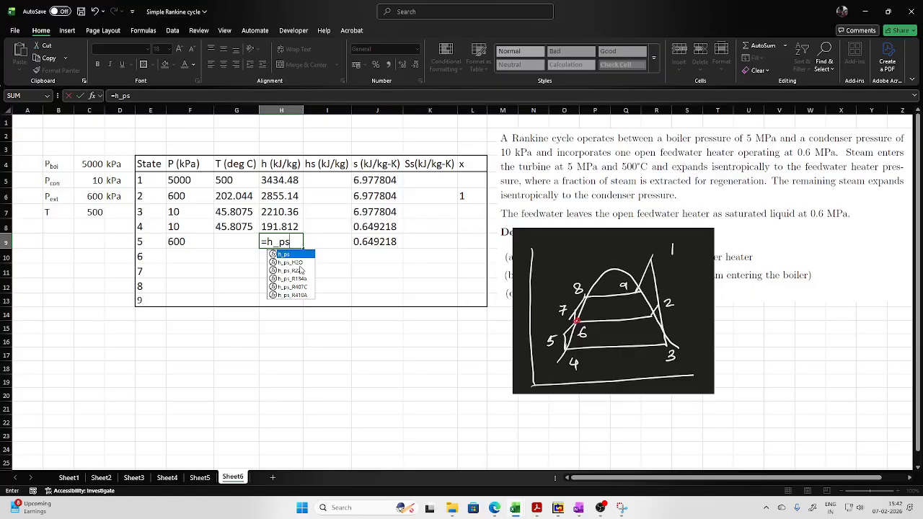
double_click(296, 262)
left_click(189, 242)
type(",")
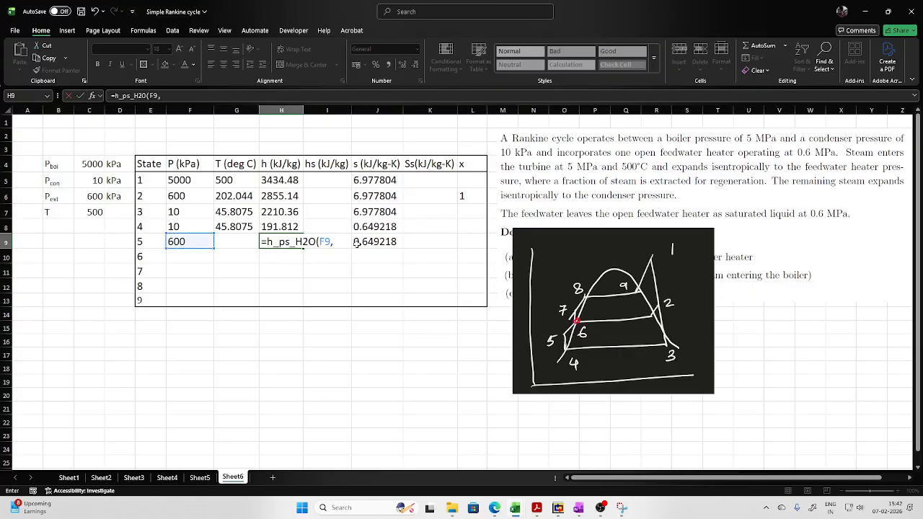
left_click(389, 242)
type(")")
key("Return")
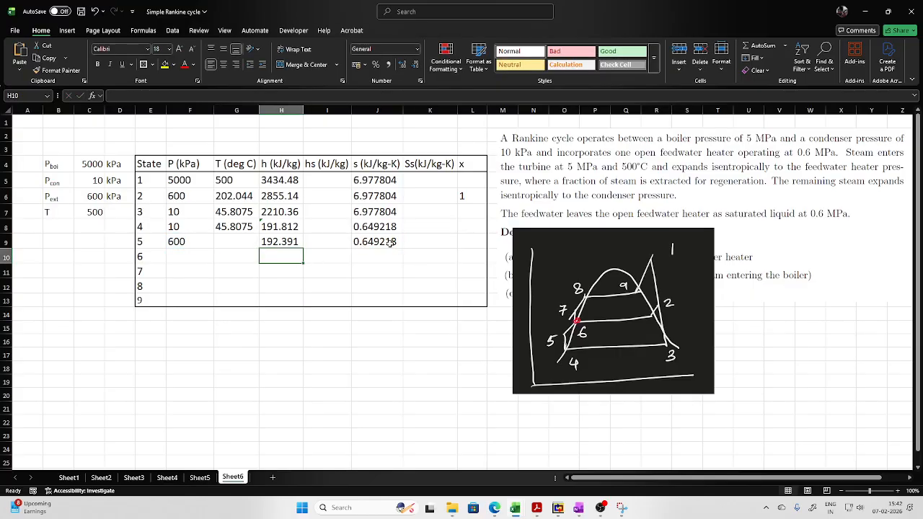
- Calculate state 5's temperature in G9 with the T_ps_H2O function, using the pressure in F9 and the entropy in J9
left_click(226, 247)
type("=")
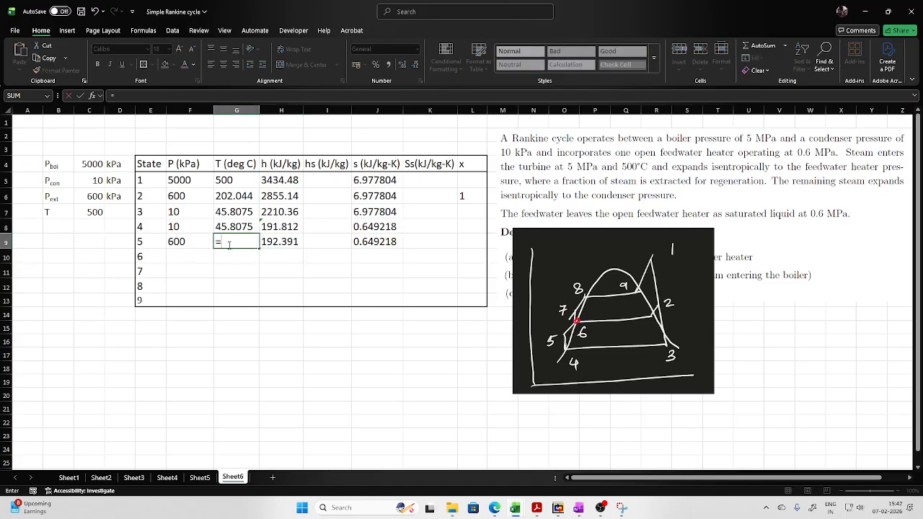
type("t_ps")
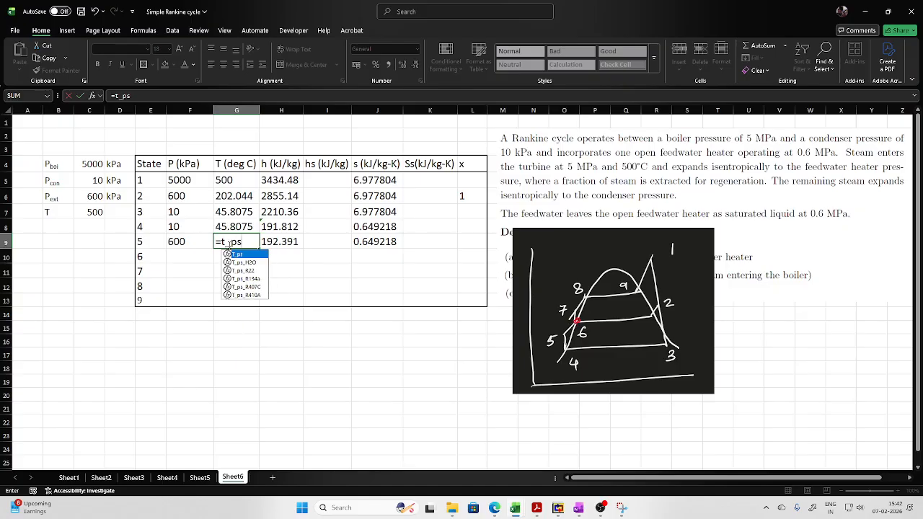
double_click(244, 263)
left_click(186, 244)
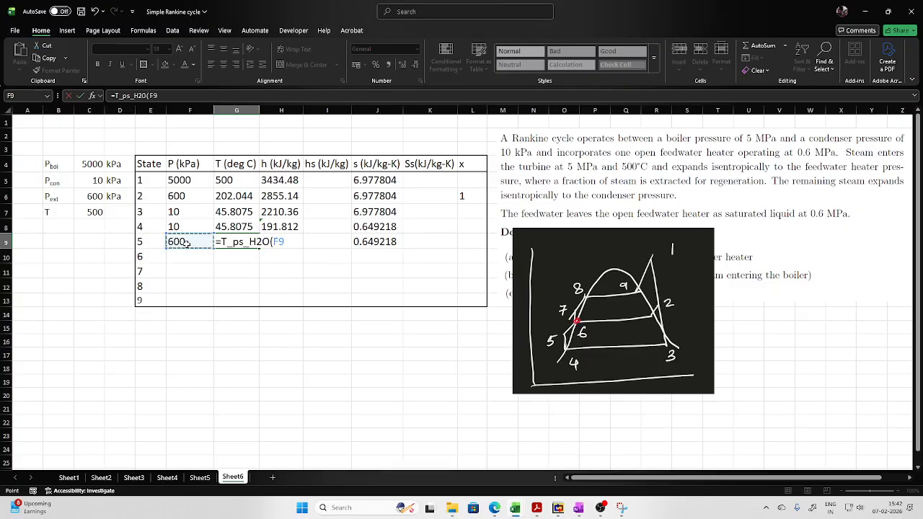
type(",")
left_click(380, 242)
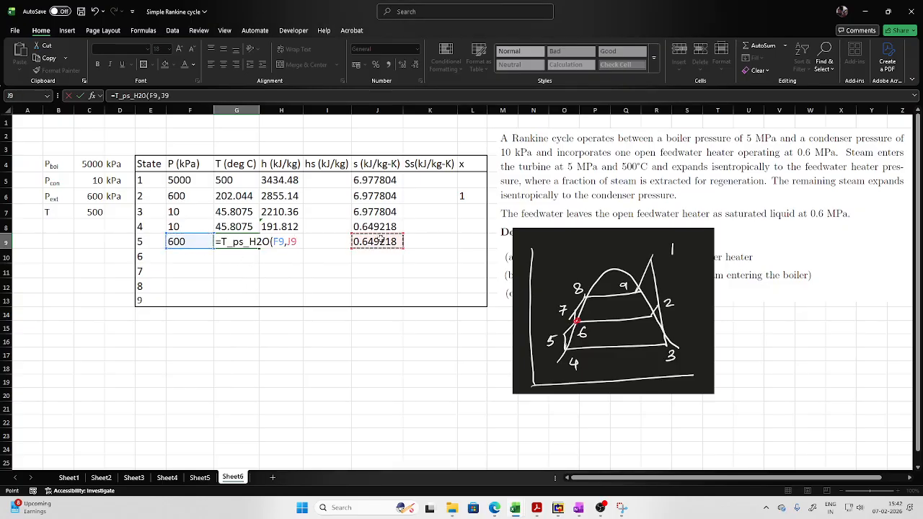
type(")")
key("Return")
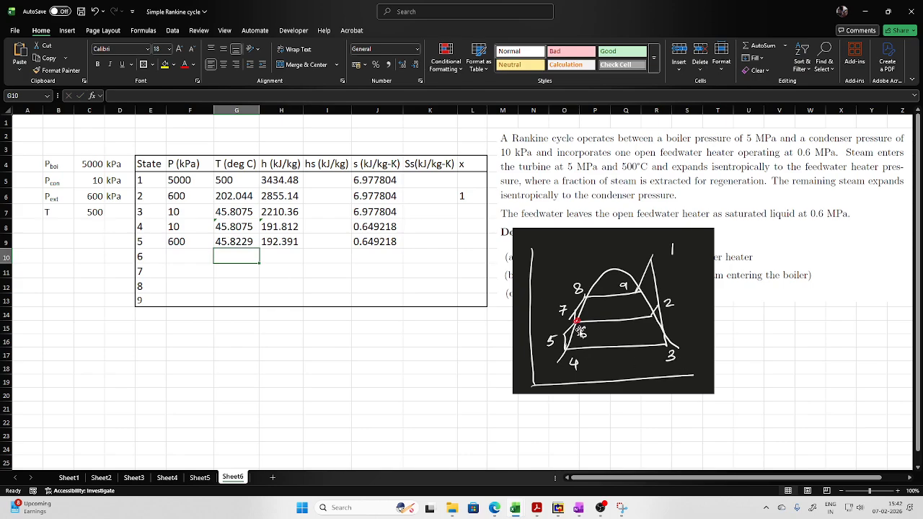
- Link state 6's pressure in F10 to the extraction pressure in C6
left_click(193, 256)
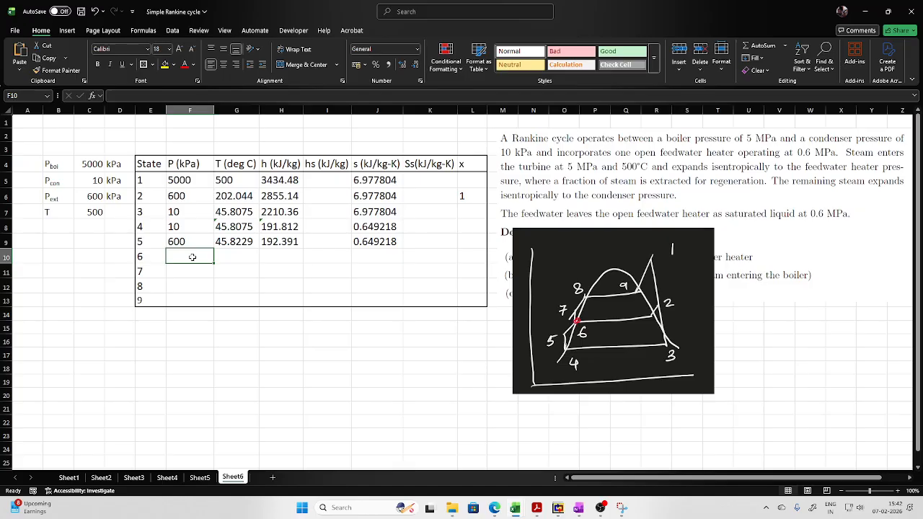
type("=")
left_click(93, 197)
key("Return")
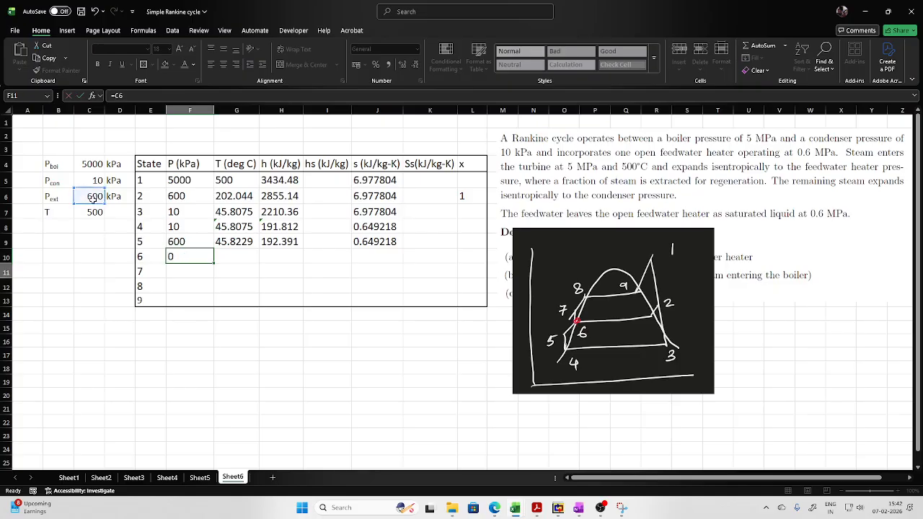
- Calculate state 6's saturation temperature in G10 with the Tsat_p_H2O function, using the pressure in F10
left_click(235, 254)
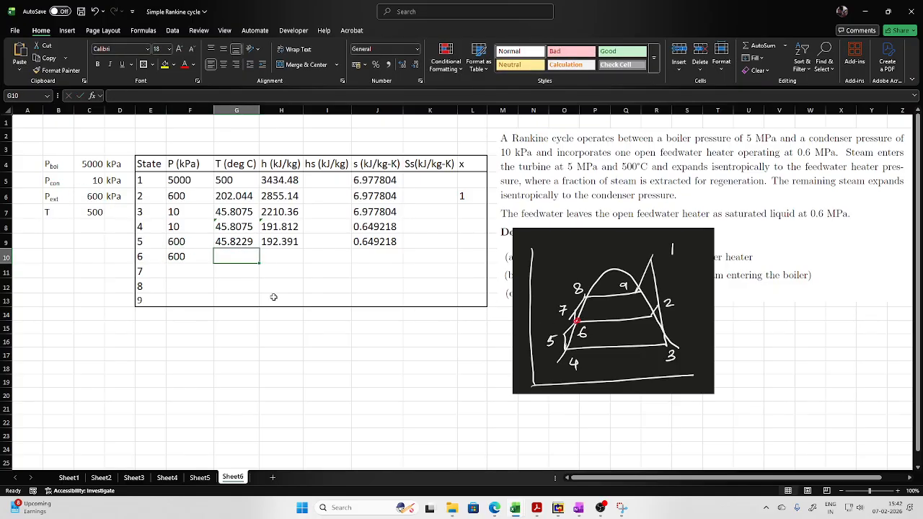
type("=tsat")
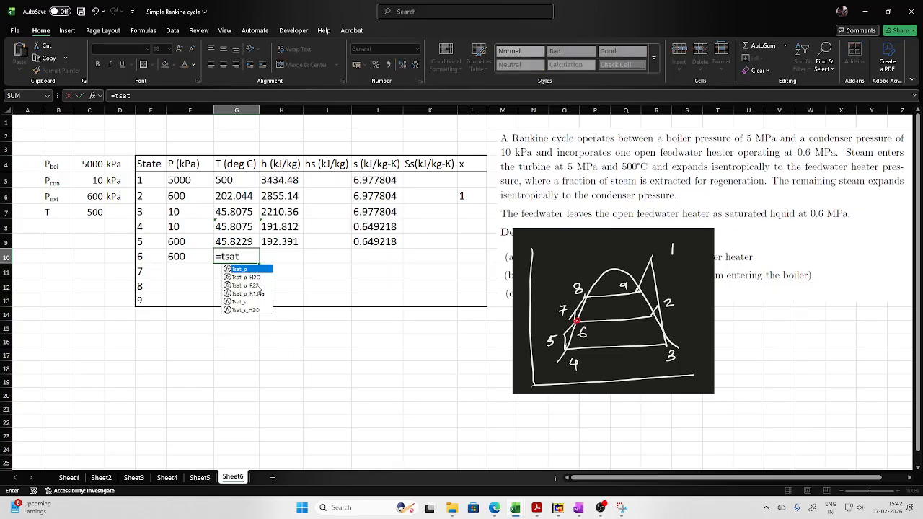
double_click(249, 278)
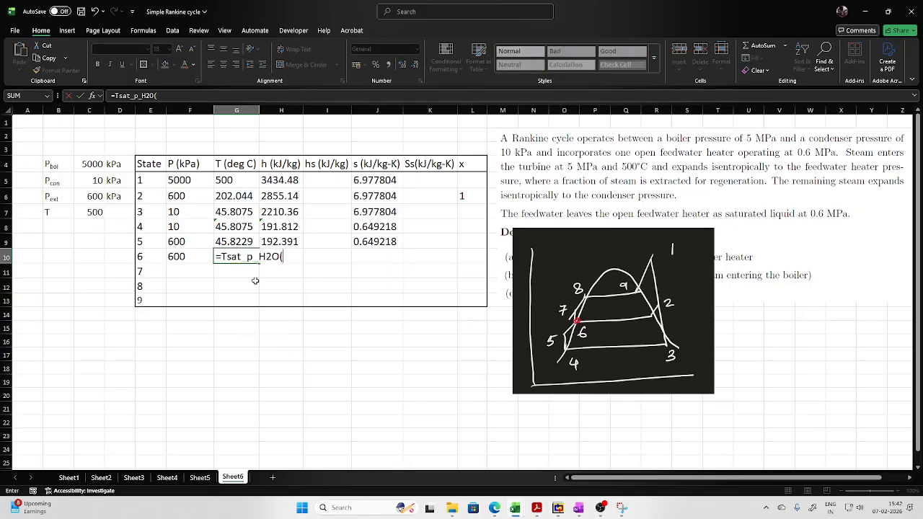
left_click(177, 256)
key("Return")
- Calculate state 6's saturated liquid enthalpy in H10 with the hL_p_H2O function, using the pressure in F10
left_click(295, 254)
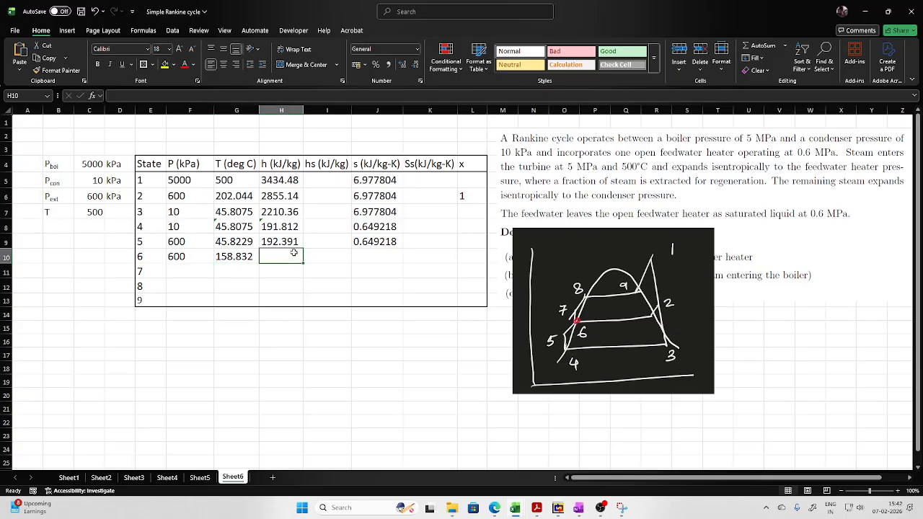
type("=hl")
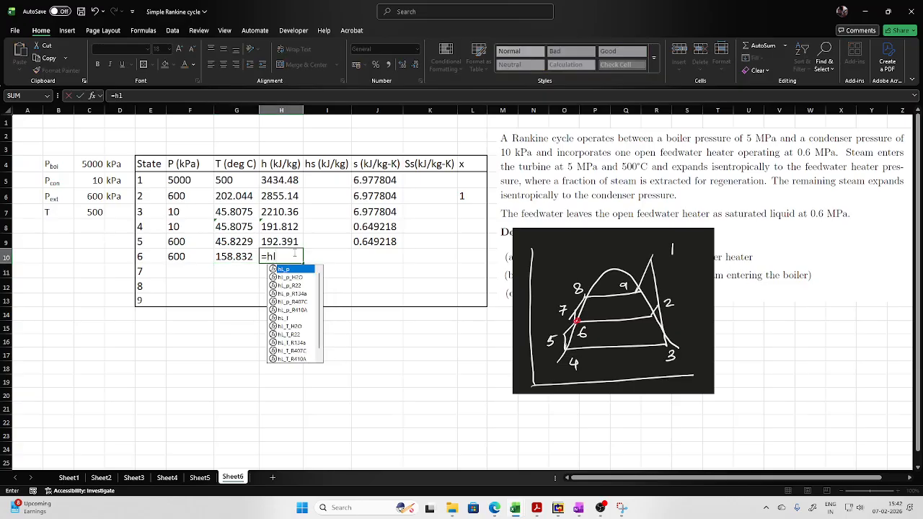
double_click(292, 278)
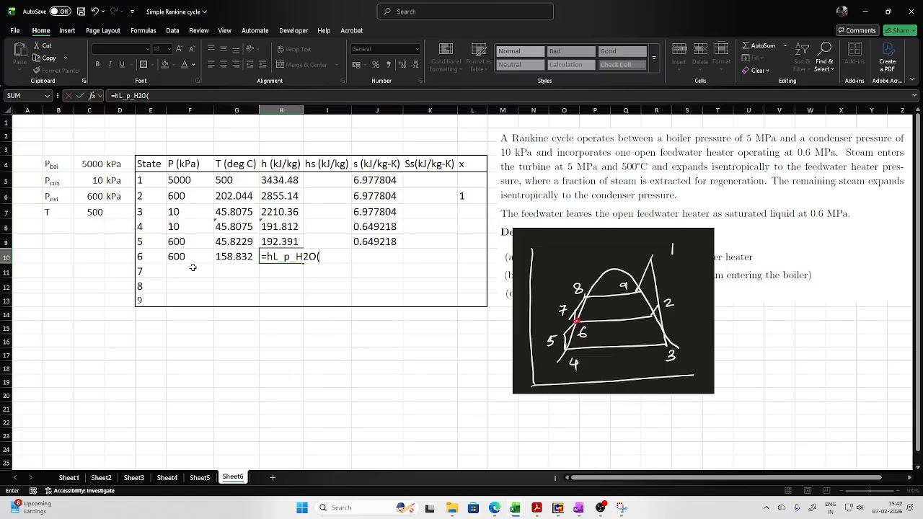
left_click(192, 257)
key("Return")
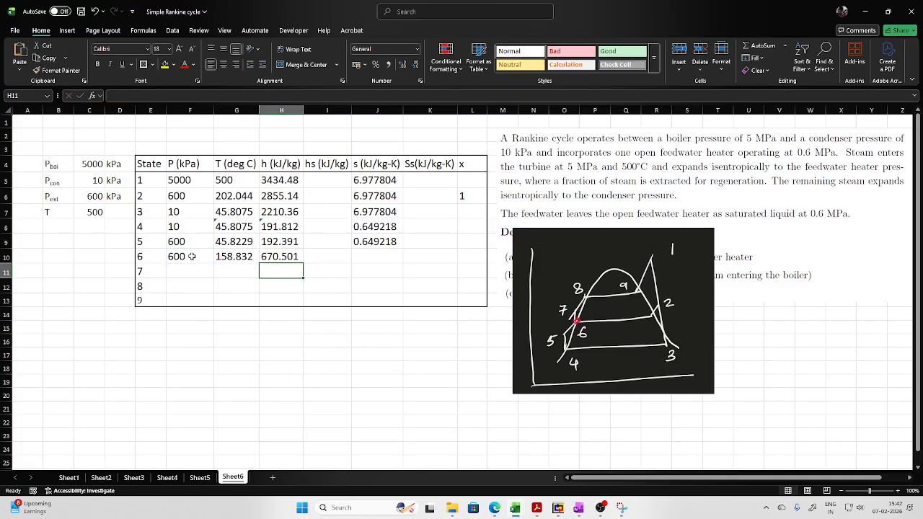
- Calculate state 6's saturated liquid entropy in J10 with the sL_p_H2O function, using the pressure in F10
left_click(366, 258)
type("=sl")
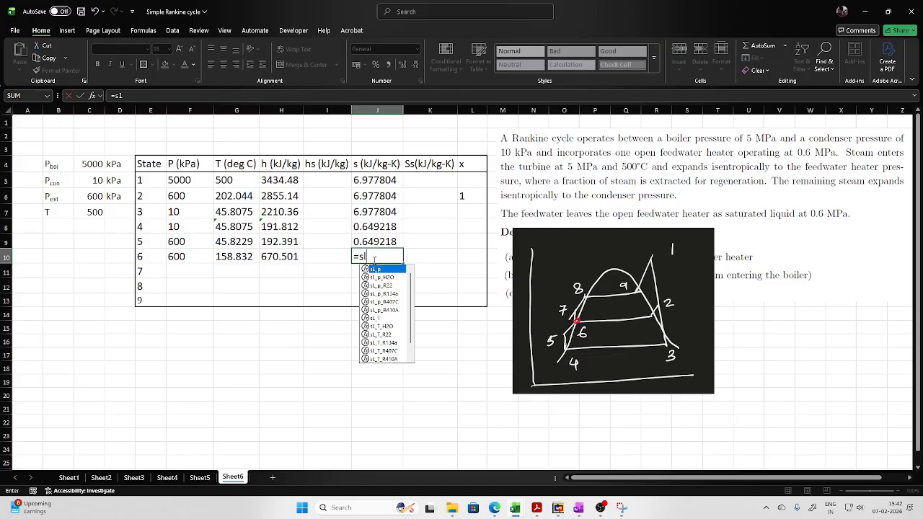
double_click(378, 277)
left_click(190, 257)
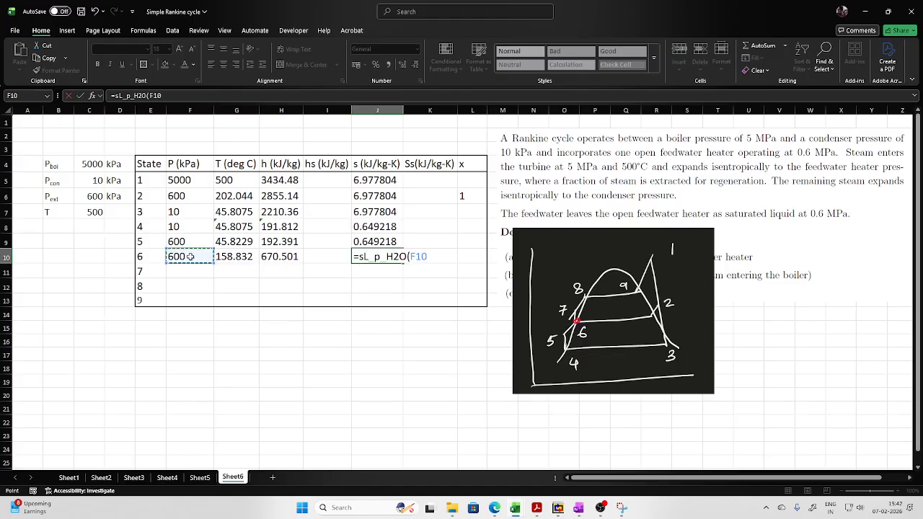
key("Return")
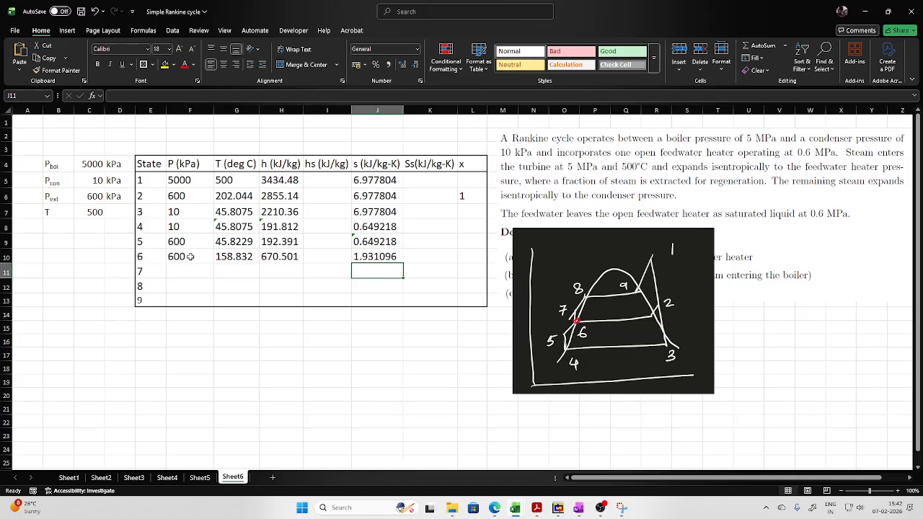
- Link state 7's entropy in J11 to state 6's entropy in J10, and its pressure in F11 to the boiler pressure in C4
type("=")
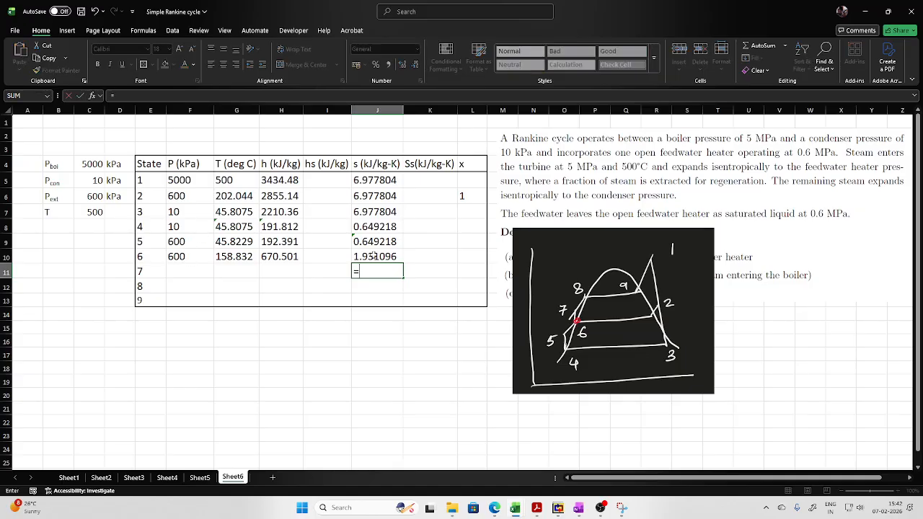
left_click(396, 259)
key("Return")
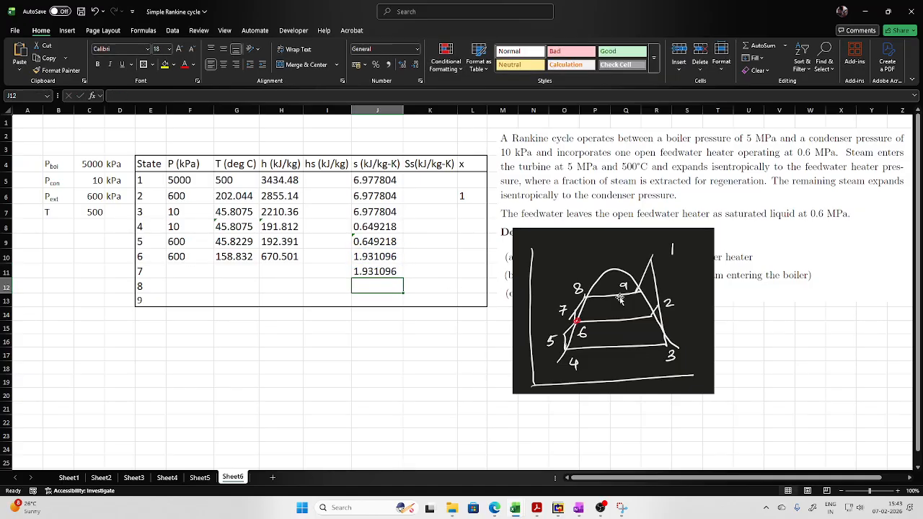
left_click(176, 271)
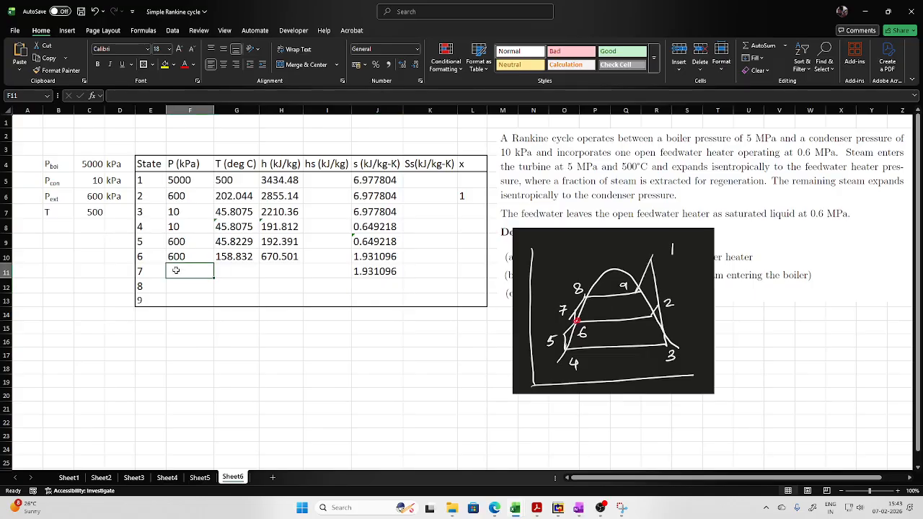
type("=")
left_click(84, 169)
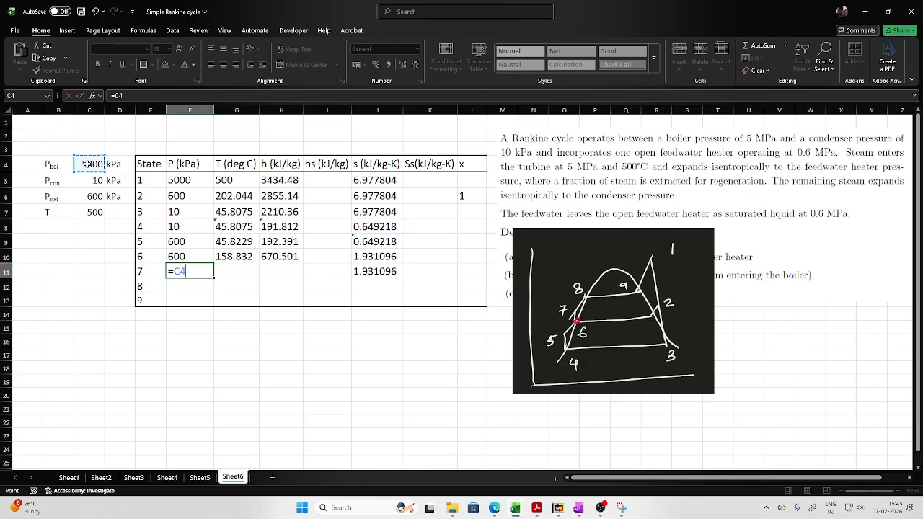
key("Return")
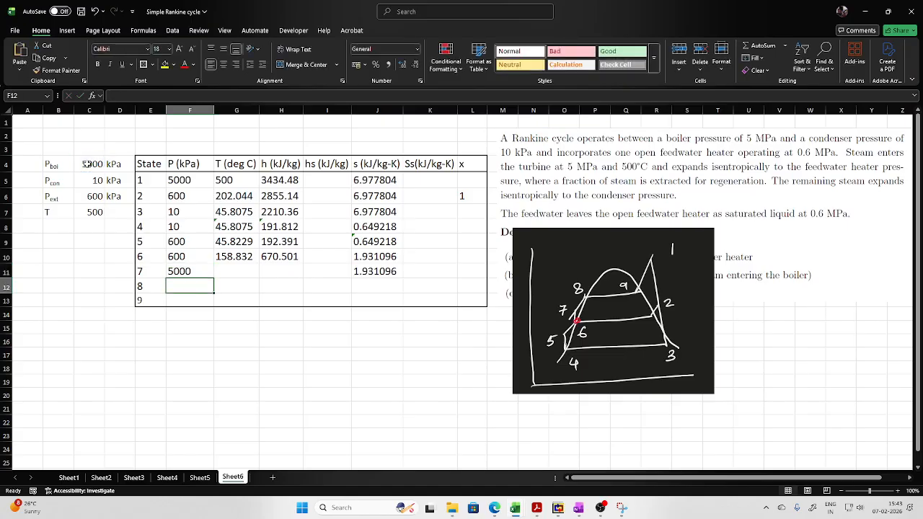
- Calculate state 7's enthalpy in H11 with the h_ps_H2O function, using the pressure in F11 and the entropy in J11
left_click(246, 275)
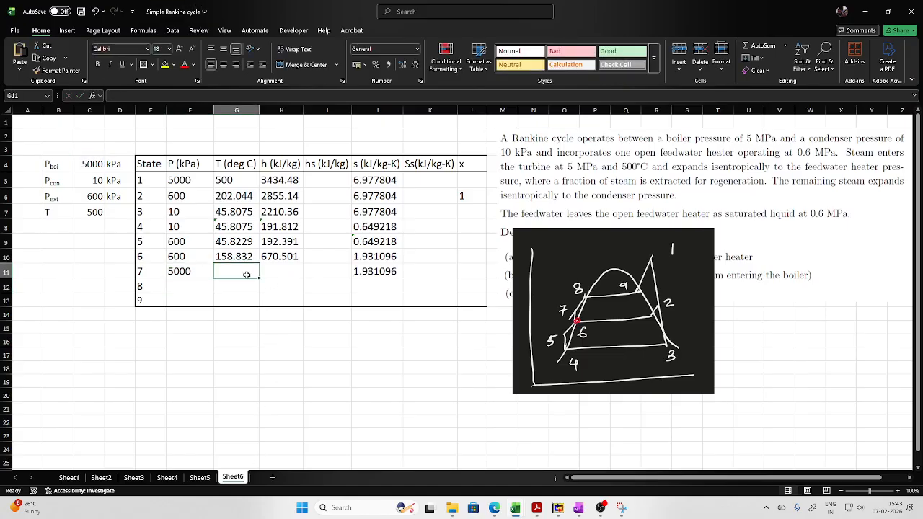
left_click(276, 274)
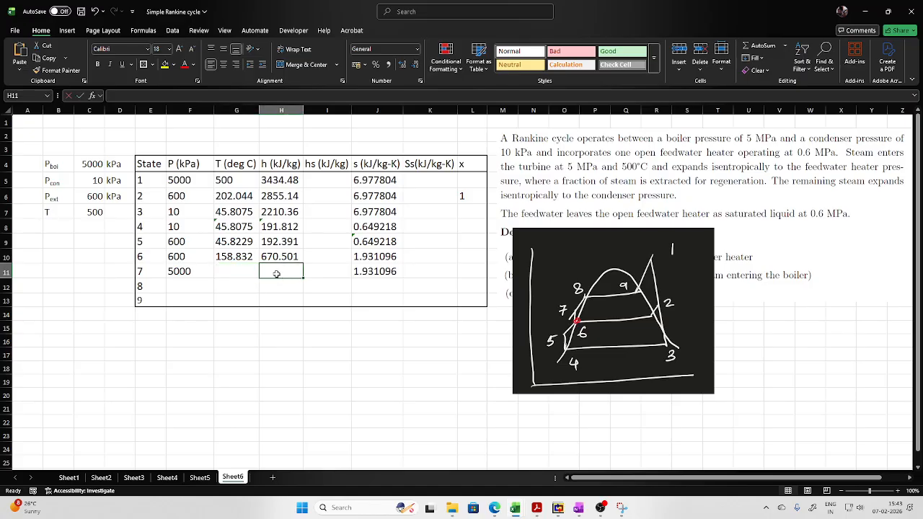
type("=h_ps")
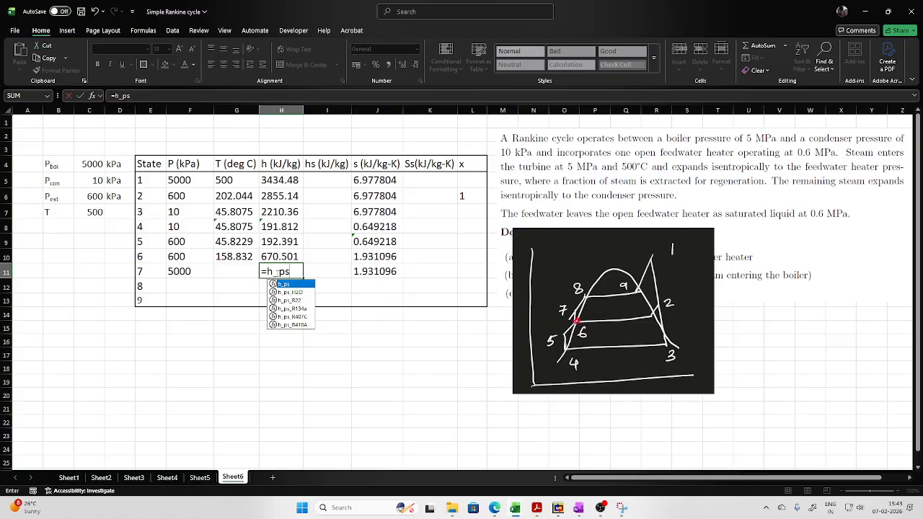
double_click(291, 292)
left_click(193, 272)
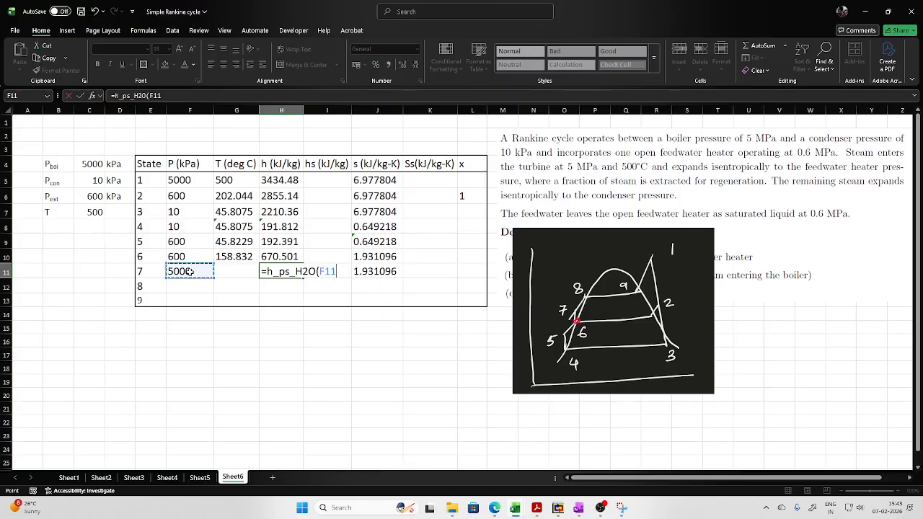
type(",")
left_click(369, 272)
key("Return")
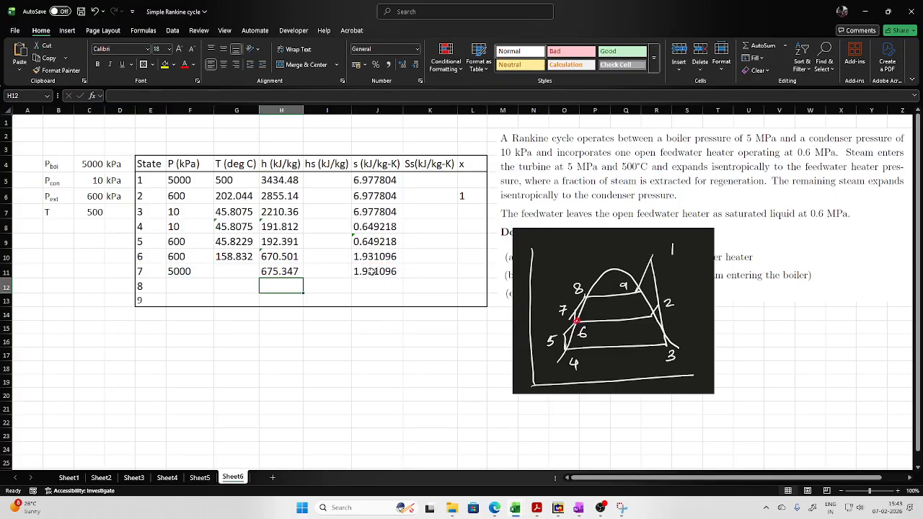
- Calculate state 7's temperature in G11 with the T_ps_H2O function, using the pressure in F11 and the entropy in J11
left_click(229, 271)
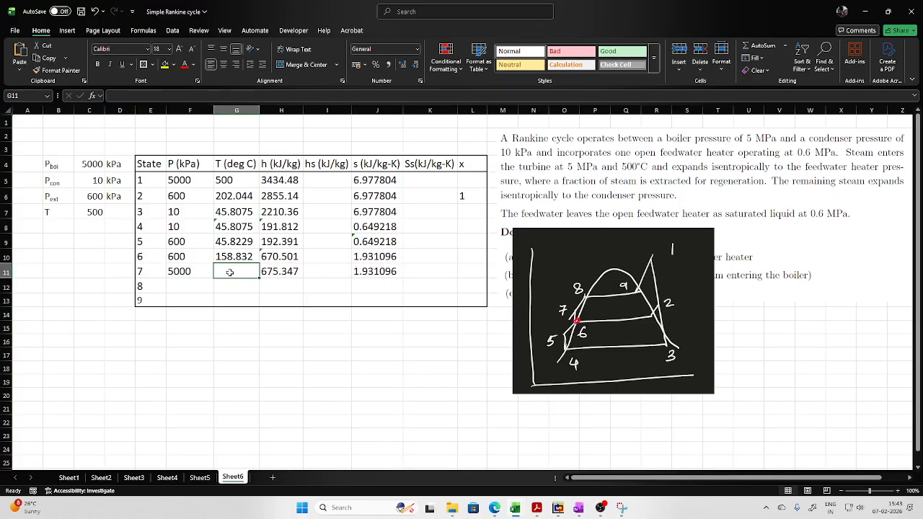
type("=t_ps")
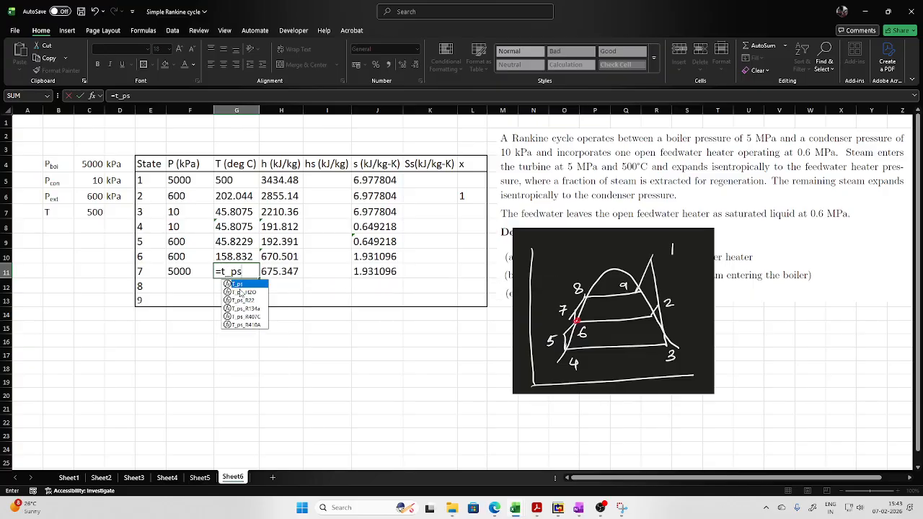
double_click(241, 292)
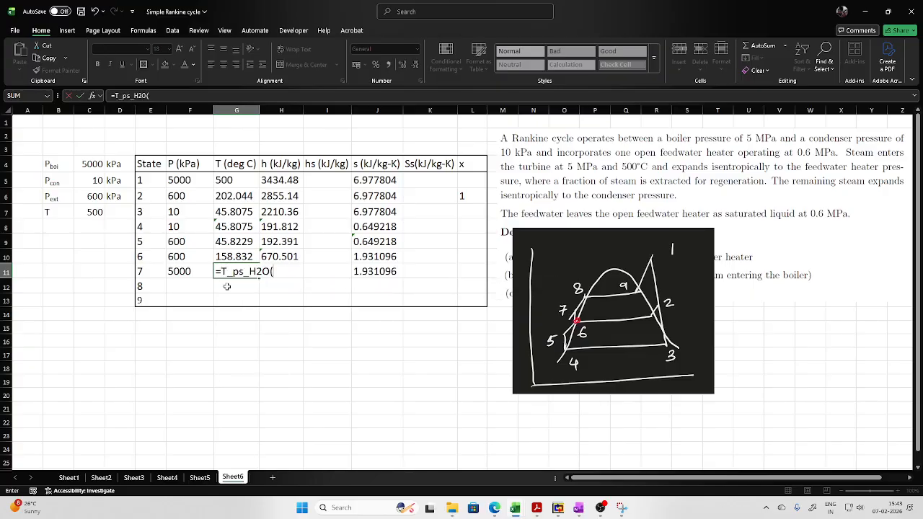
left_click(185, 274)
type(",")
left_click(389, 270)
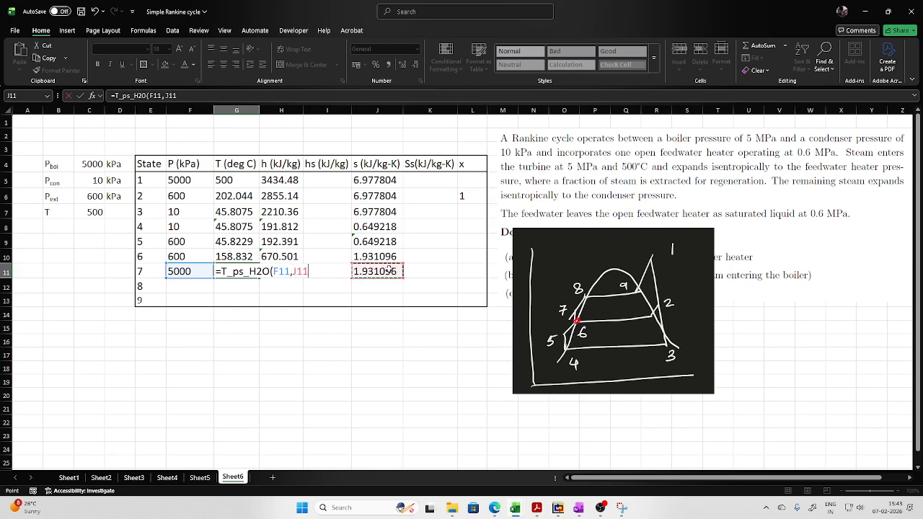
key("Return")
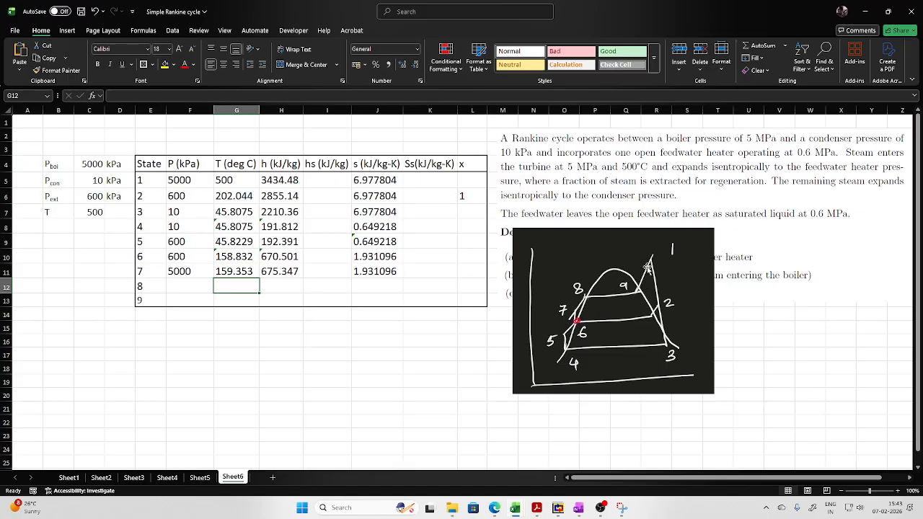
- Link state 8's pressure in F12 to the boiler pressure in C4
left_click(183, 285)
type("=")
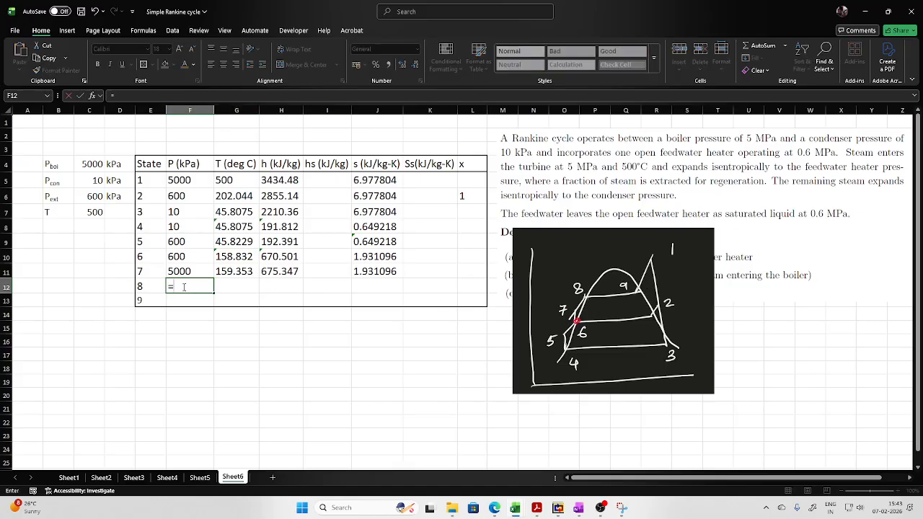
left_click(98, 167)
key("Return")
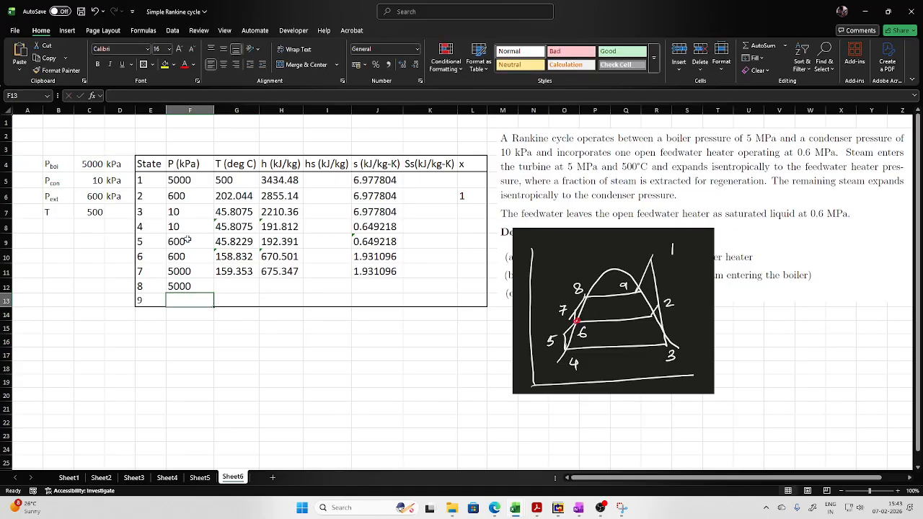
- Calculate state 8's saturation temperature in G12 with the Tsat_p_H2O function, using the pressure in F12
left_click(240, 286)
type("=t")
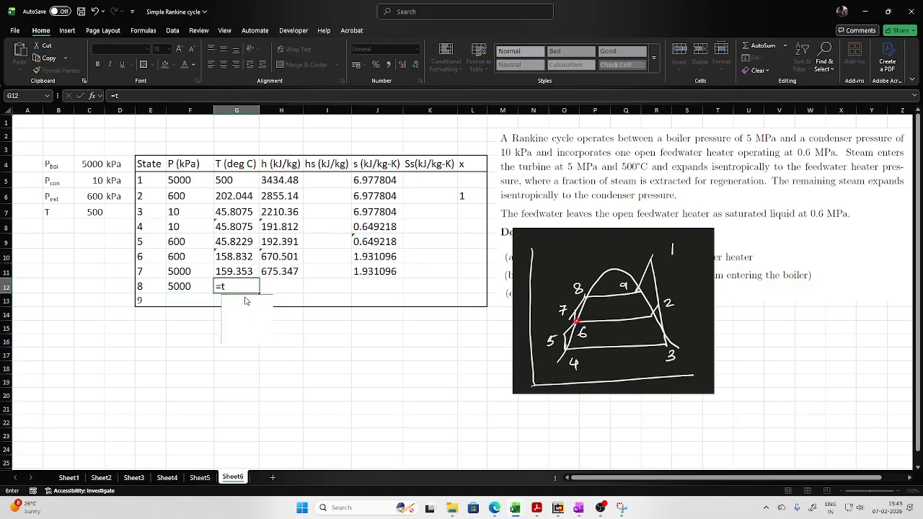
type("sat")
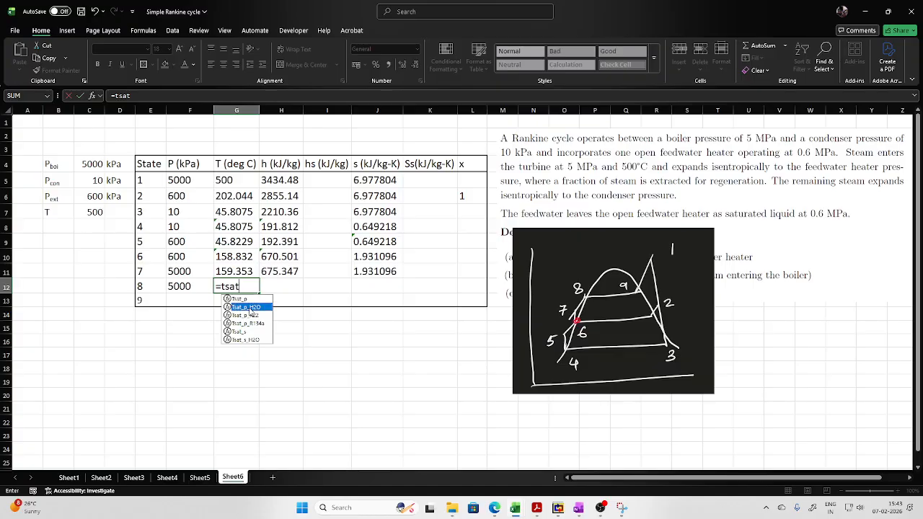
double_click(244, 307)
left_click(186, 287)
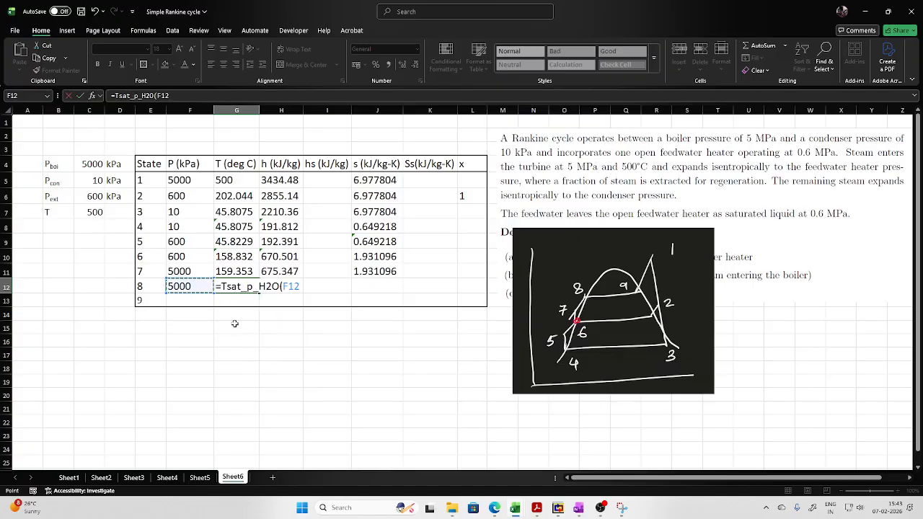
key("Return")
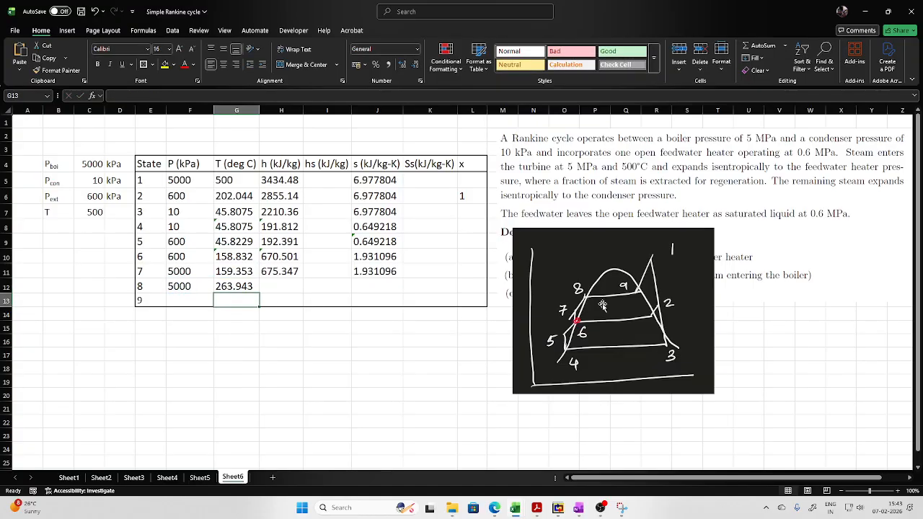
- Calculate state 8's saturated liquid entropy in J12 with the sL_p_H2O function, using the pressure in F12
left_click(377, 287)
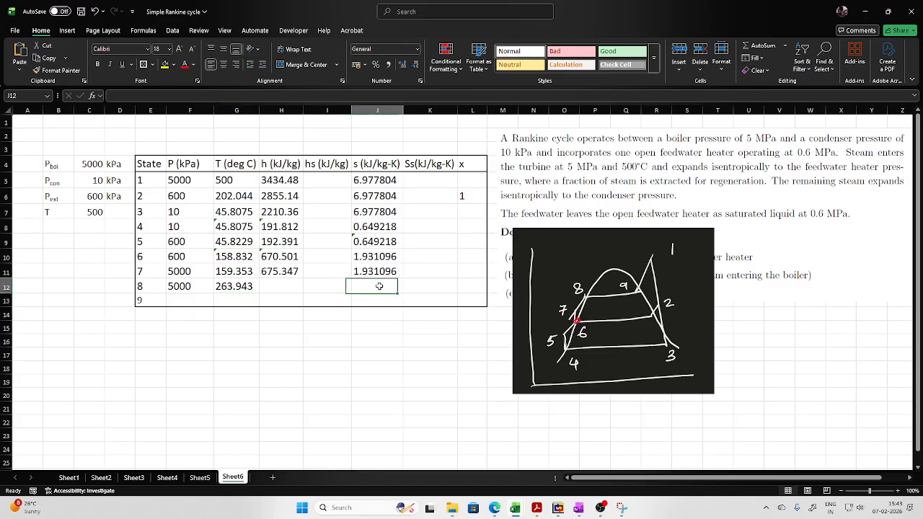
type("=s")
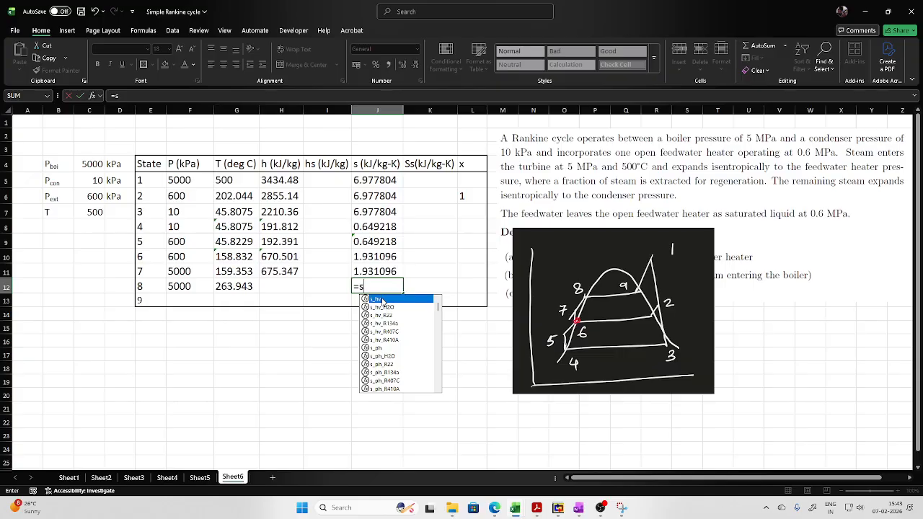
type("l")
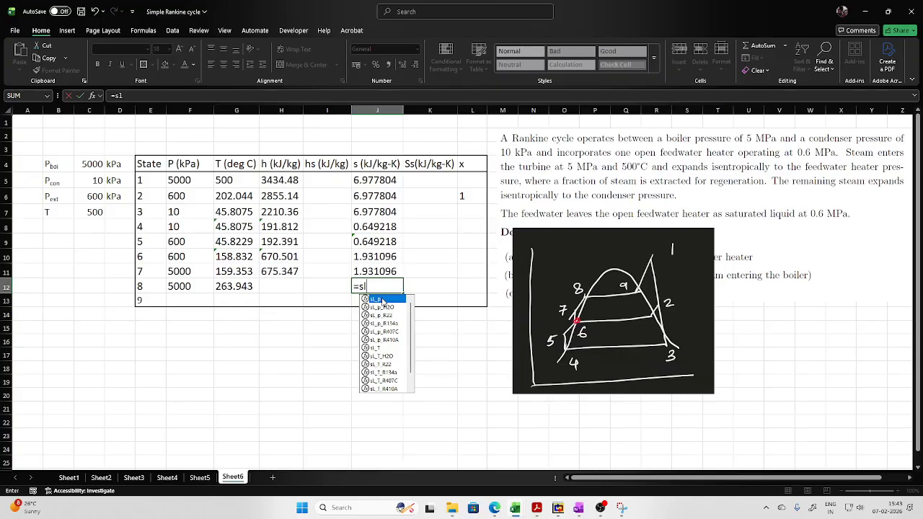
double_click(382, 307)
left_click(184, 286)
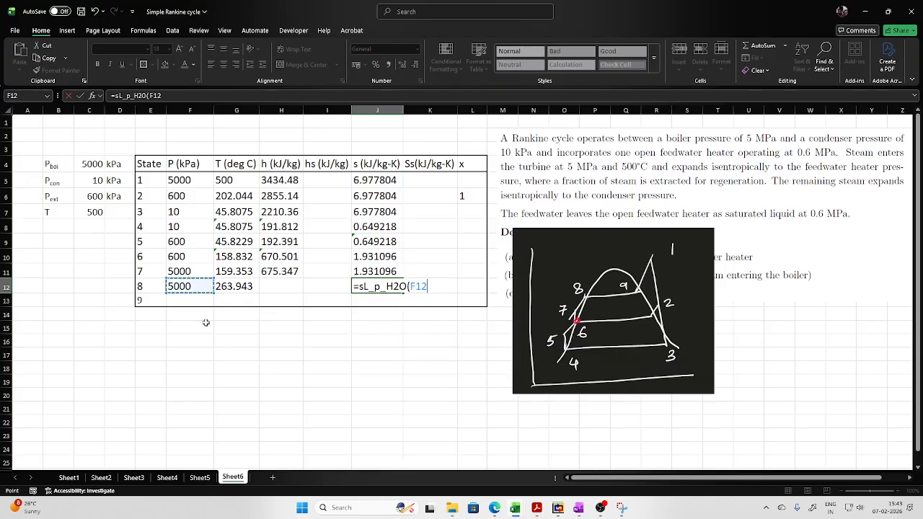
key("Return")
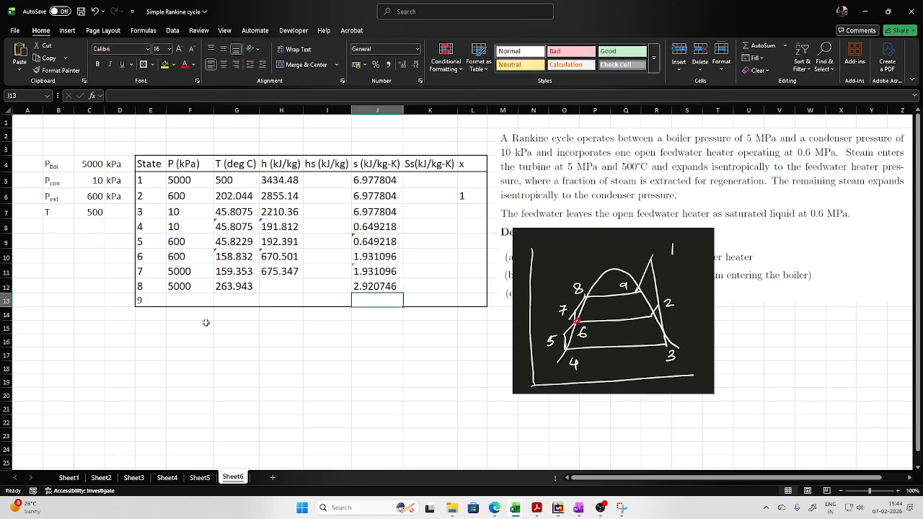
- Link state 9's pressure in F13 to the boiler pressure in C4
left_click(176, 299)
type("=")
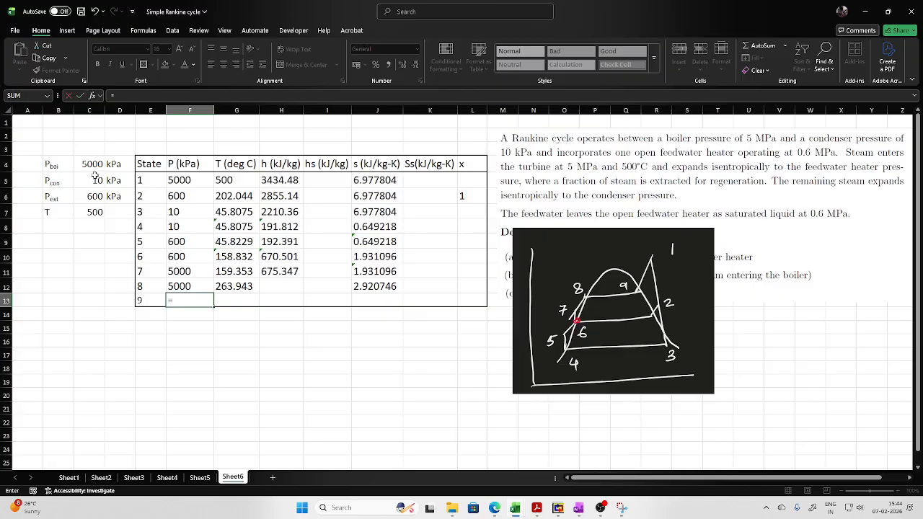
left_click(95, 165)
key("Return")
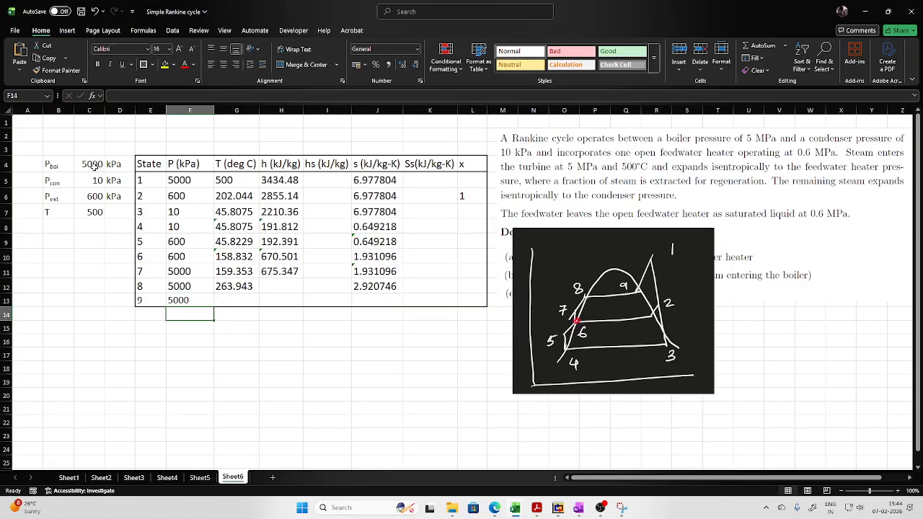
- Calculate state 9's saturation temperature in G13 with the Tsat_p_H2O function, using the pressure in F13
left_click(243, 299)
type("=")
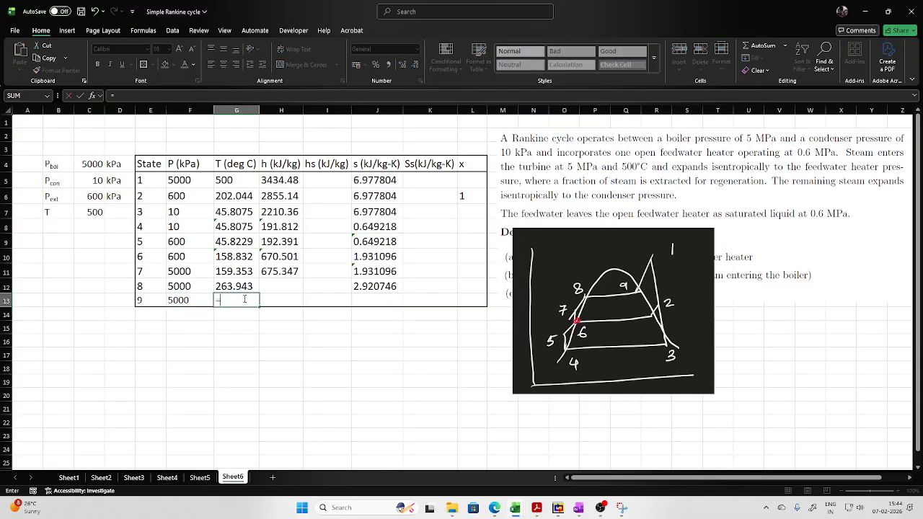
type("tsat")
double_click(245, 321)
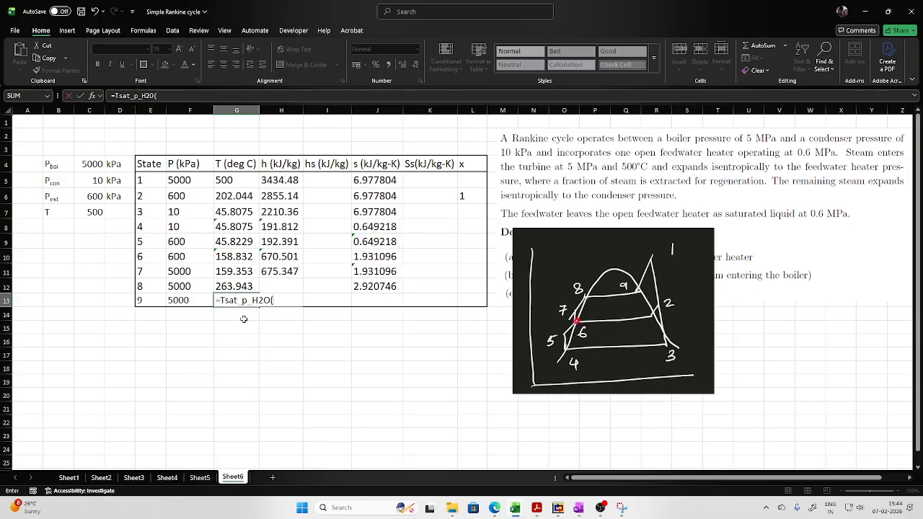
left_click(187, 300)
type(")")
key("Return")
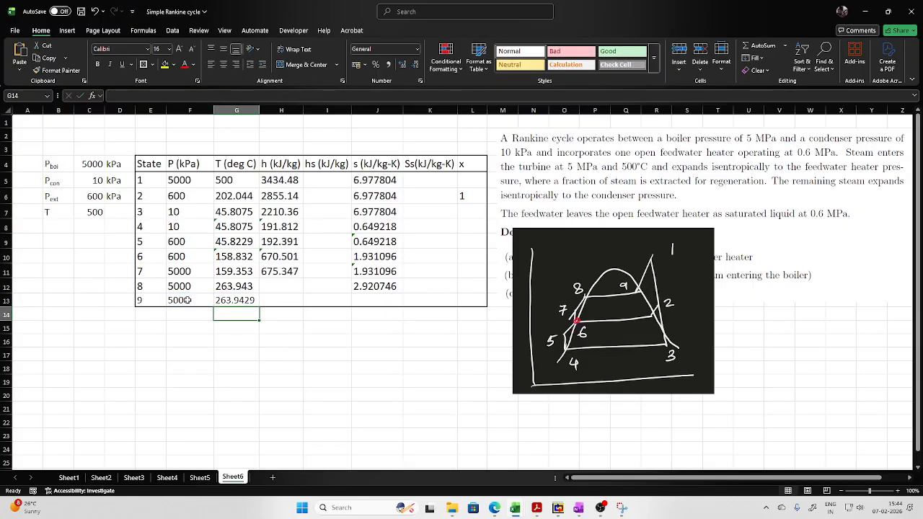
- Calculate state 9's saturated vapour entropy in J13 with the sV_p_H2O function, using the pressure in F13
left_click(372, 300)
type("=s")
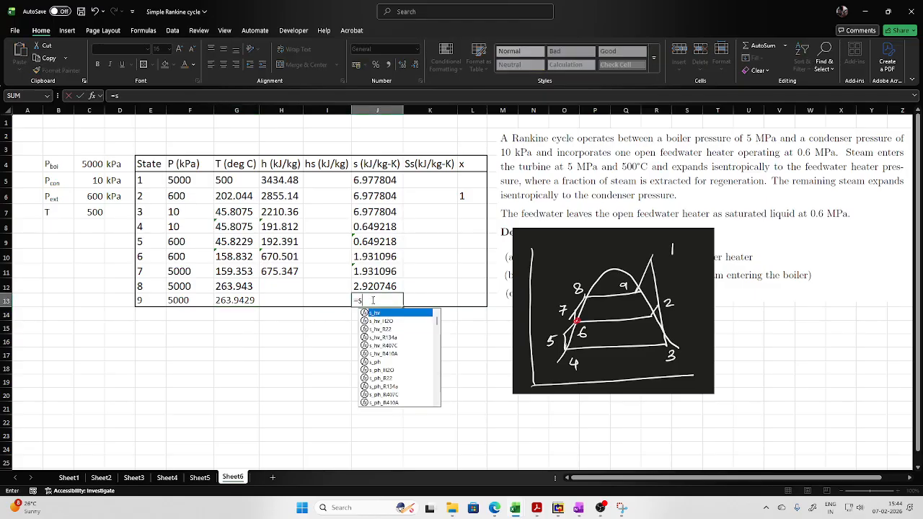
type("v")
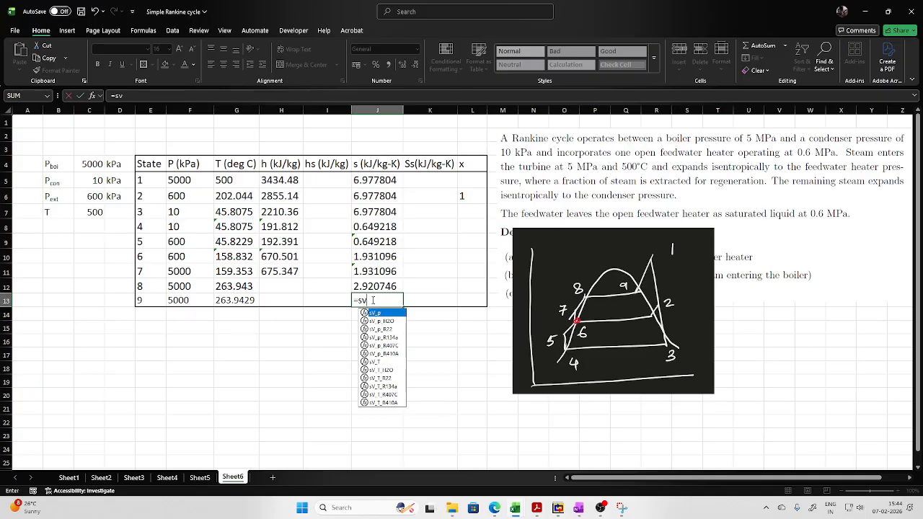
double_click(387, 322)
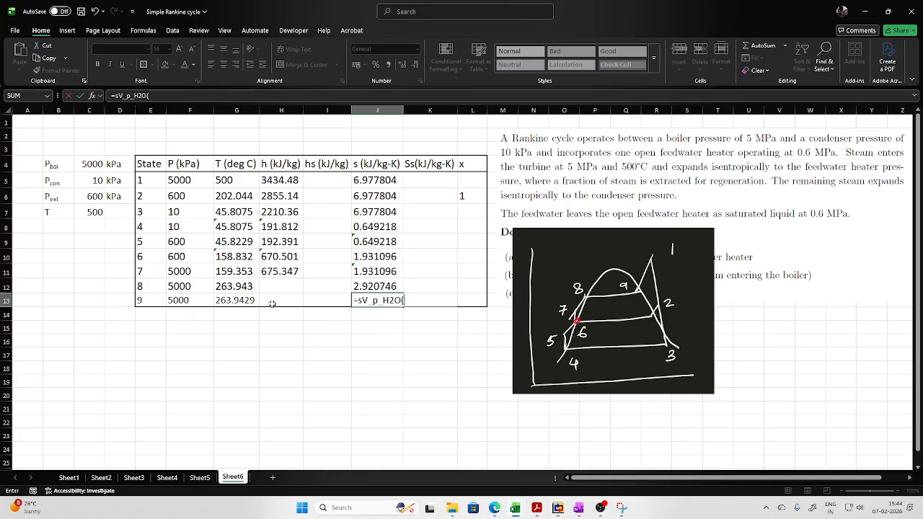
left_click(187, 300)
key("Return")
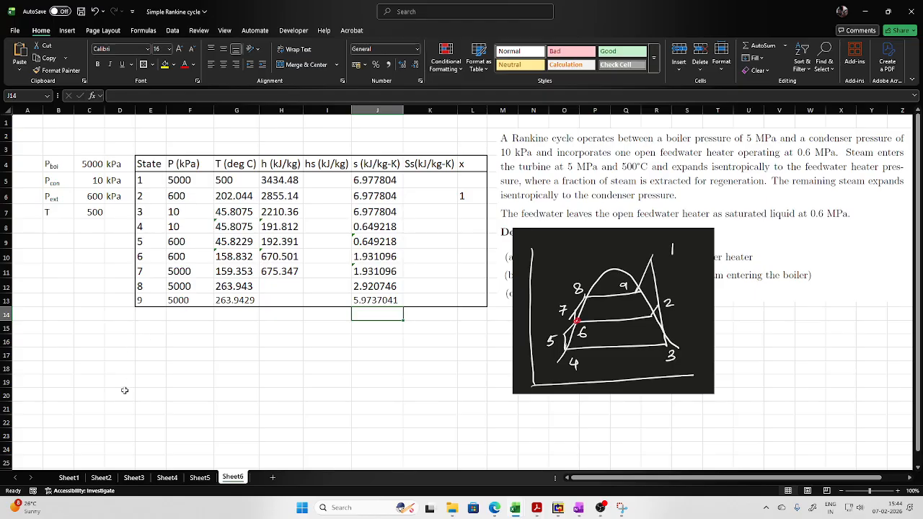
- Switch to OneNote and handwrite the feedwater heater energy balance m h2 + (1-m) h5 = h6 in red below the cycle schematic
left_click(158, 325)
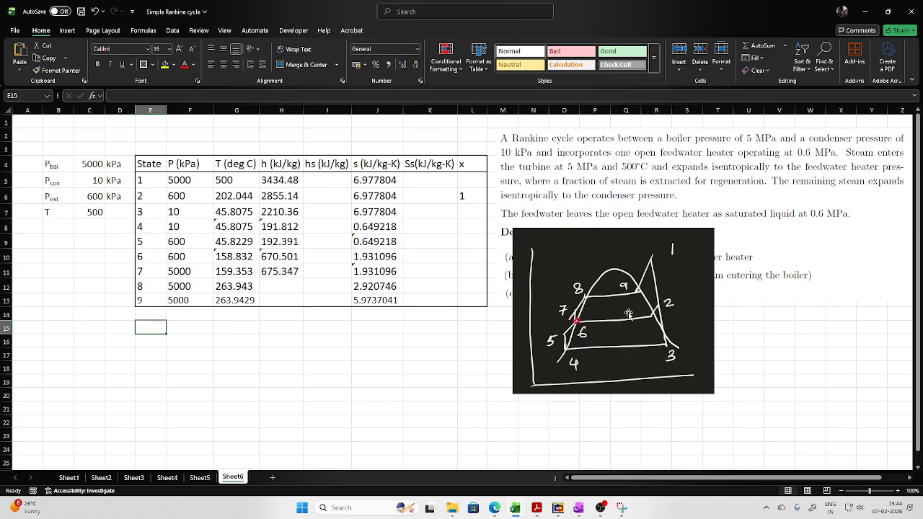
left_click(580, 508)
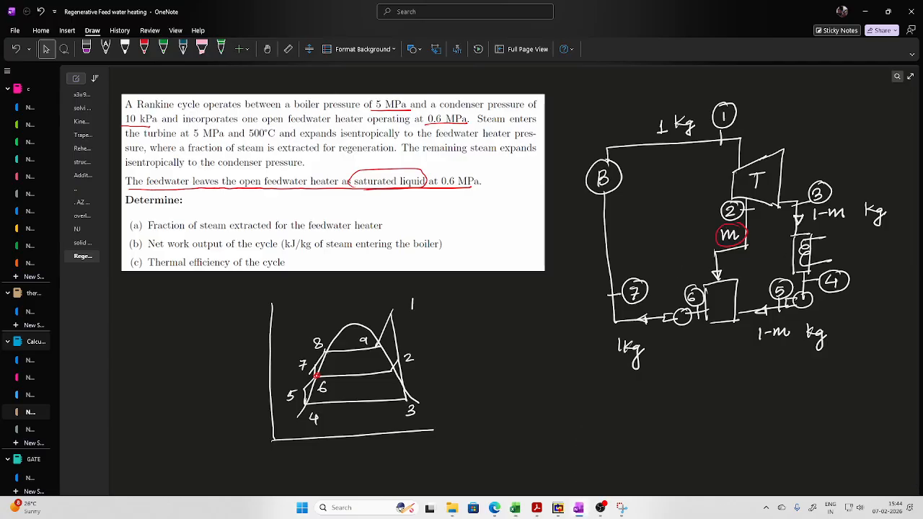
left_click(144, 49)
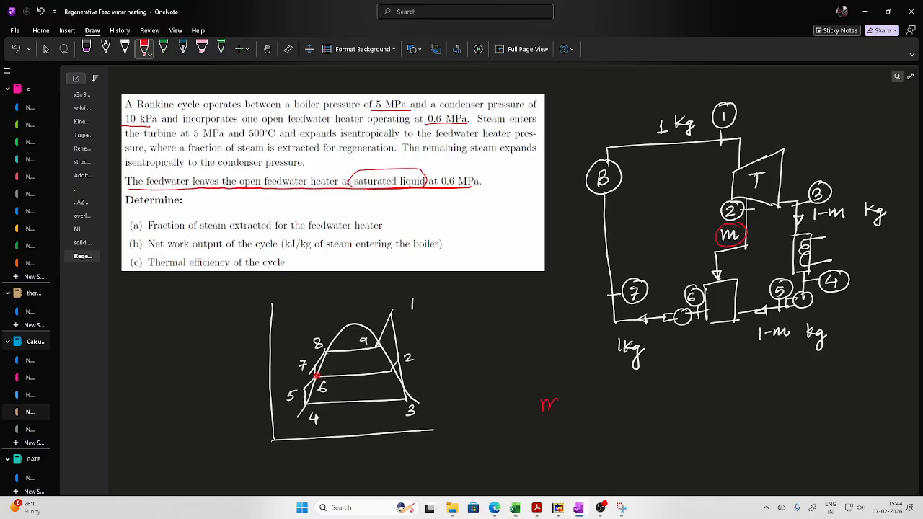
left_click_drag(579, 390, 586, 408)
mouse_move(619, 401)
left_mouse_down()
mouse_move(632, 400)
mouse_move(626, 406)
left_mouse_up()
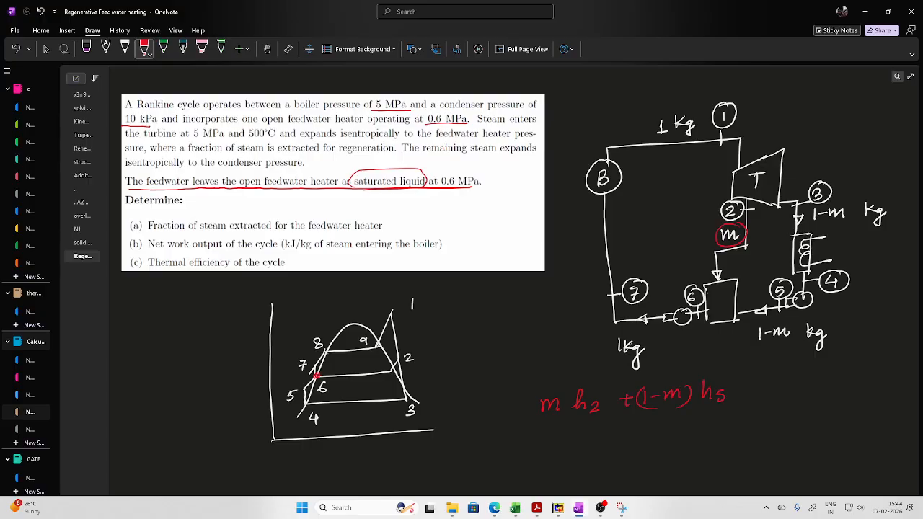
left_click_drag(766, 386, 776, 391)
left_click_drag(784, 379, 780, 387)
- Write the rearranged balance m(h2 - h5) = h6 - h5 in red beneath the first equation
left_click_drag(550, 448, 570, 447)
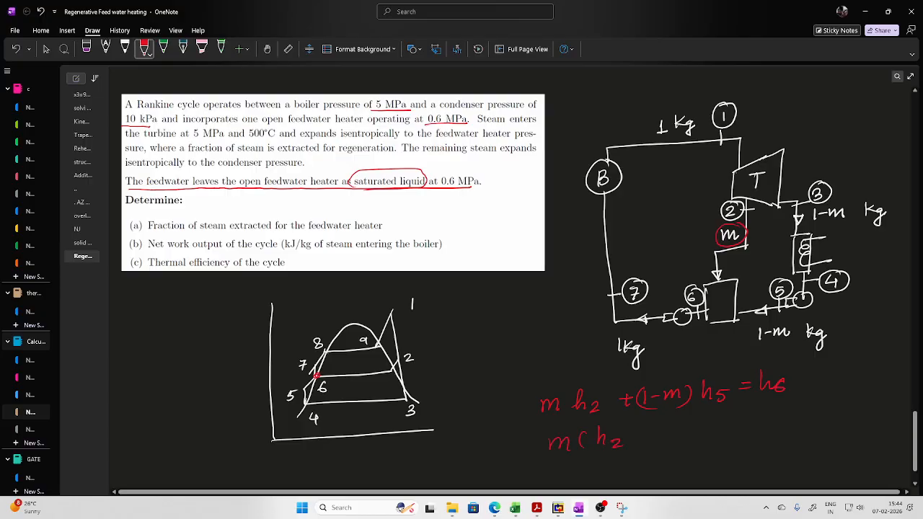
left_click_drag(630, 433, 661, 445)
left_click_drag(671, 431, 668, 442)
left_click_drag(798, 419, 787, 432)
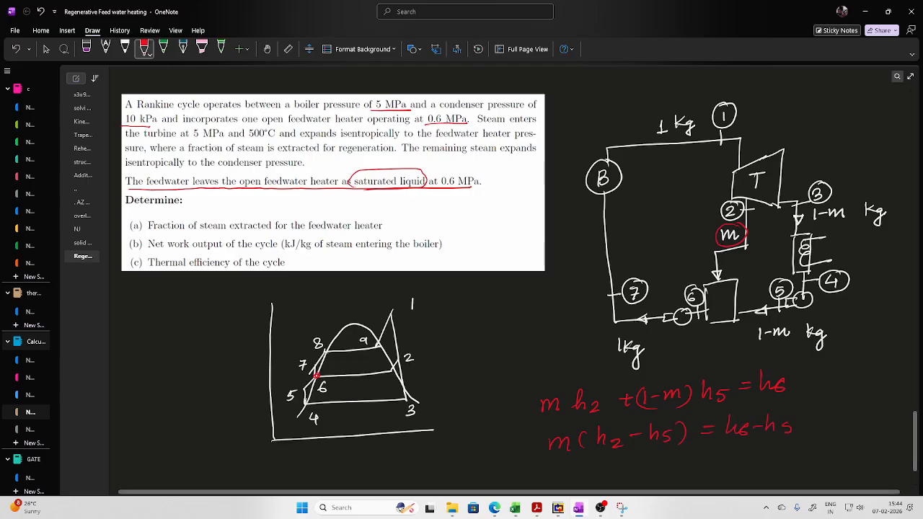
- Write the extraction fraction formula m = (h6 - h5)/(h2 - h5) in red below the rearranged balance
scroll(799, 353, "down", 5)
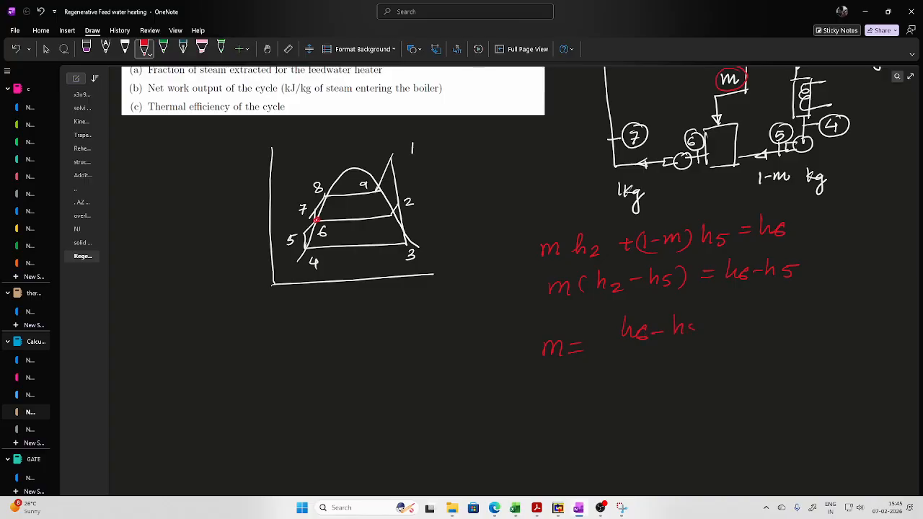
left_click_drag(623, 353, 712, 346)
left_click_drag(633, 364, 645, 379)
left_click_drag(652, 374, 656, 380)
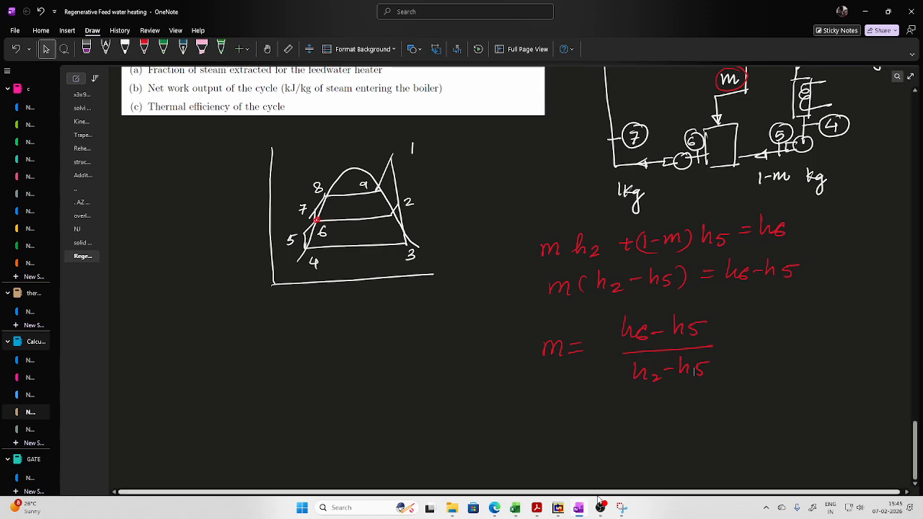
- Capture only the handwritten formula m = (h6 - h5)/(h2 - h5) with Snipping Tool
left_click(620, 510)
left_click(348, 150)
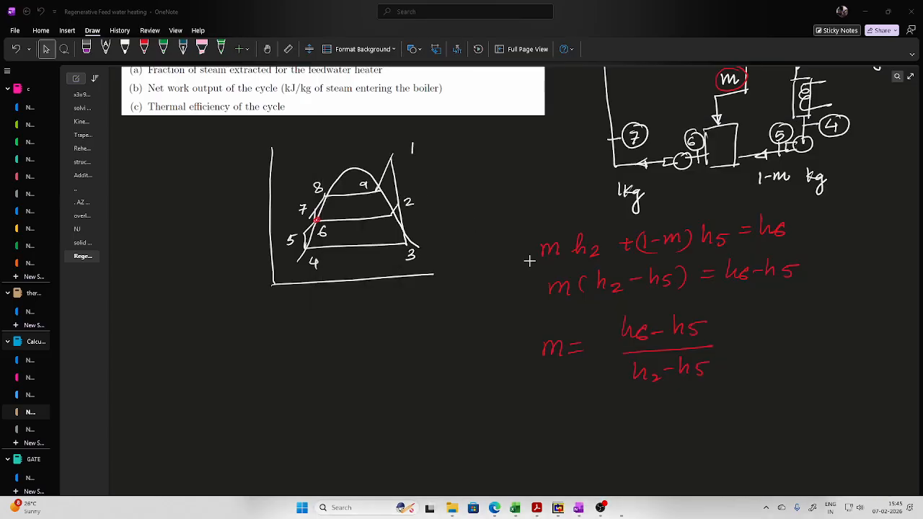
left_click_drag(531, 306, 728, 411)
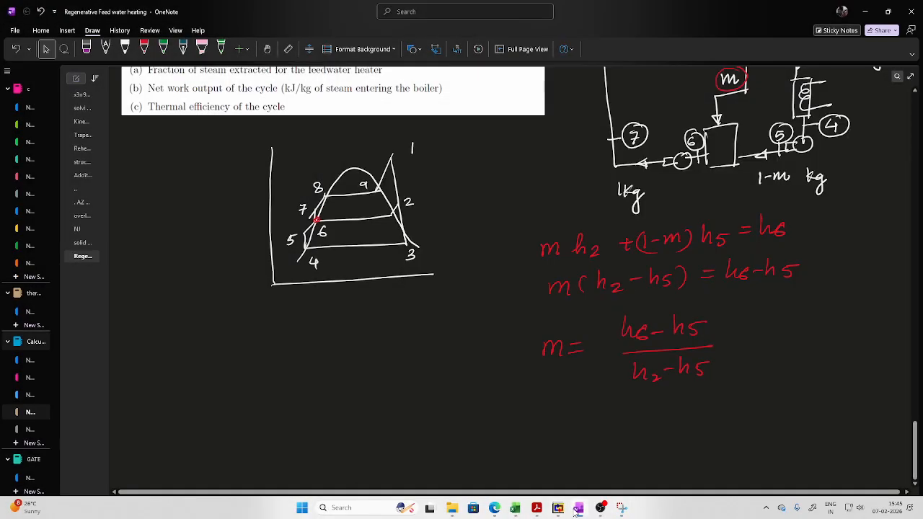
- Switch to the Simple Rankine cycle workbook in Excel, paste the formula snip and place it over the cycle sketch's lower part
mouse_move(515, 508)
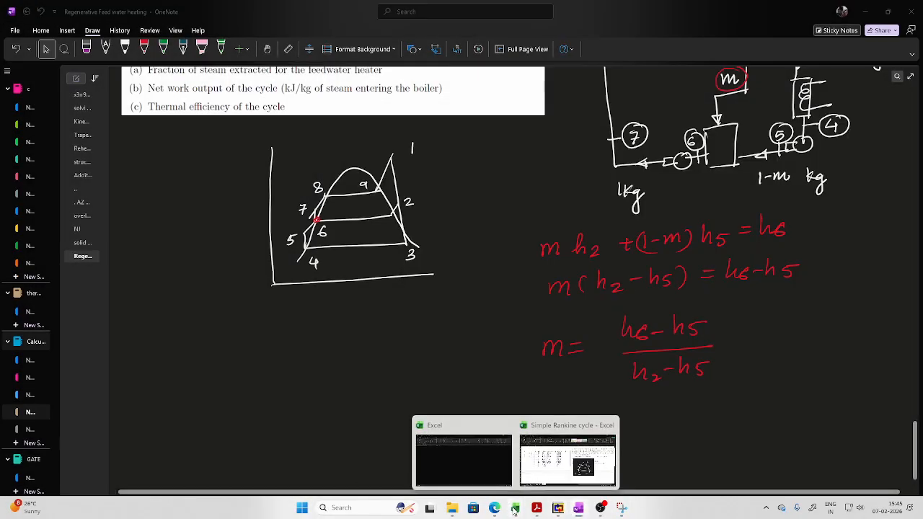
left_click(597, 468)
left_click(340, 356)
key("ctrl+v")
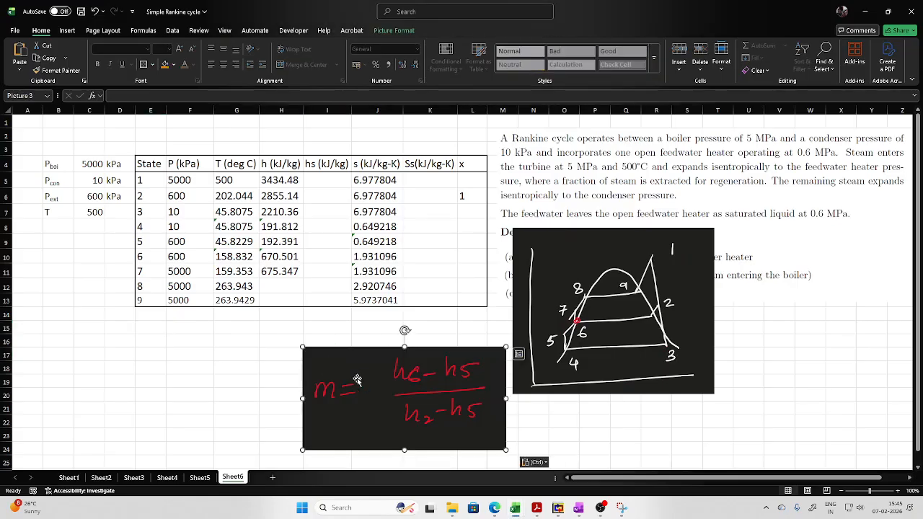
left_click_drag(422, 386, 695, 330)
- Label cell E15 as m for the extracted steam fraction
left_click(157, 326)
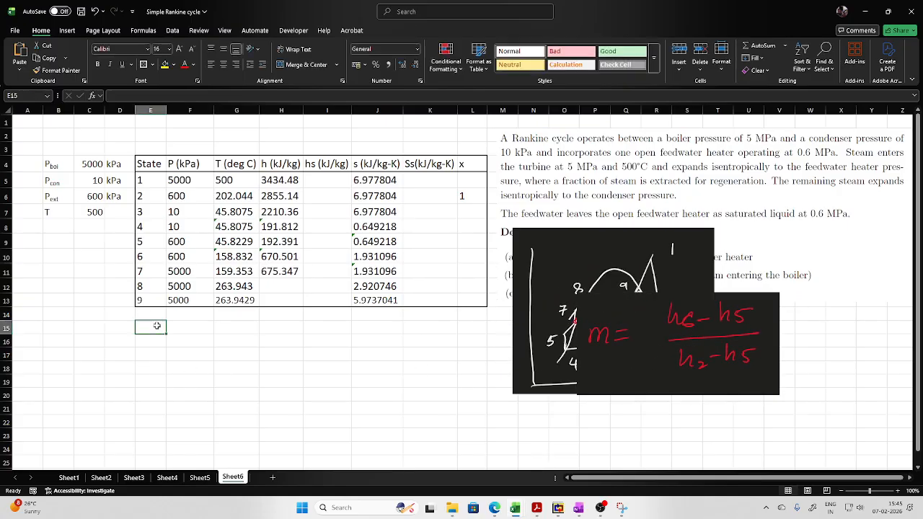
type("m")
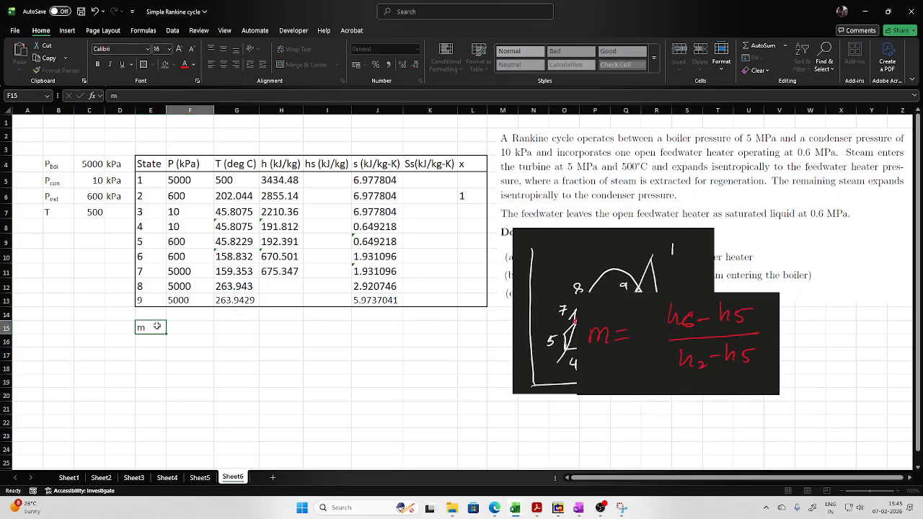
key("Tab")
- Calculate the extracted steam fraction in F15 with the formula =(H10-H9)/(H6-H9)
type("=")
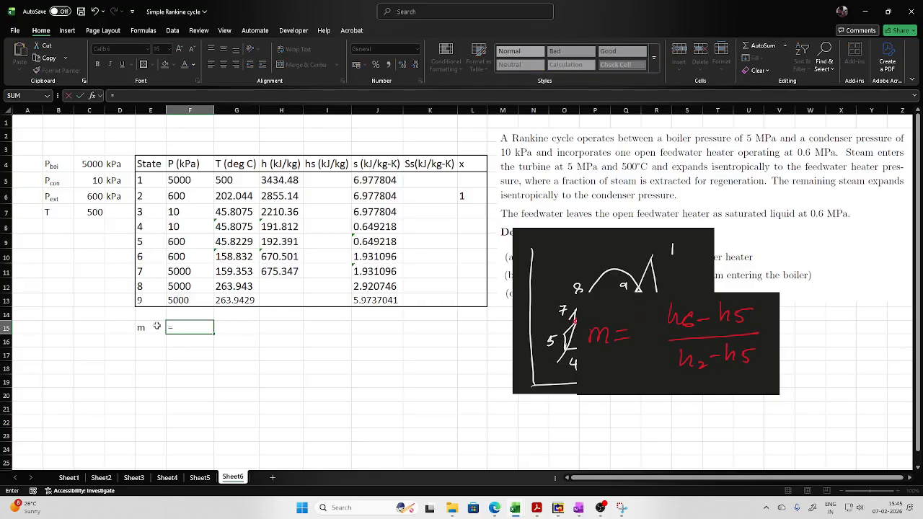
type("(")
left_click(273, 257)
type("-")
left_click(279, 242)
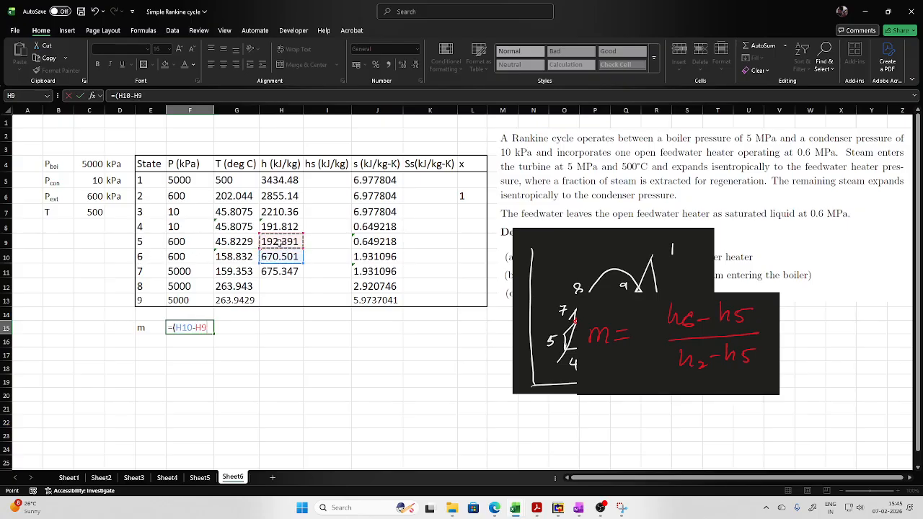
type(")/(")
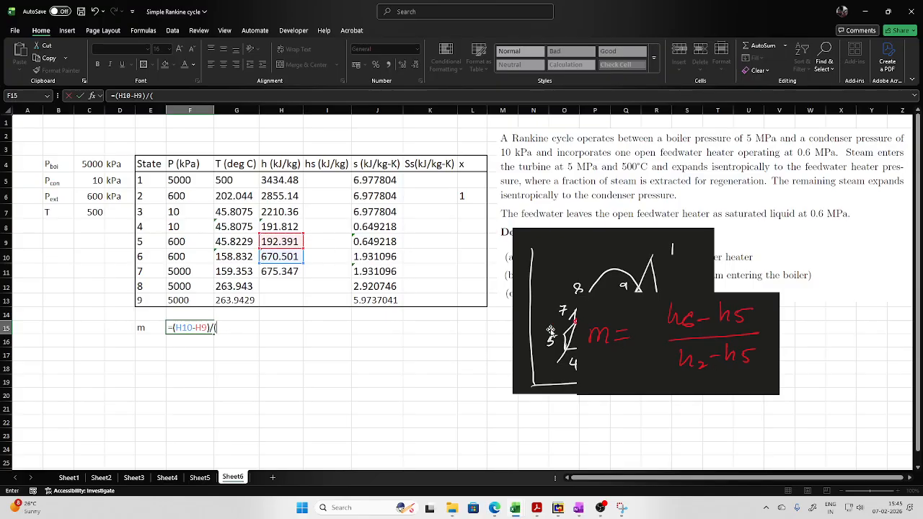
left_click(268, 199)
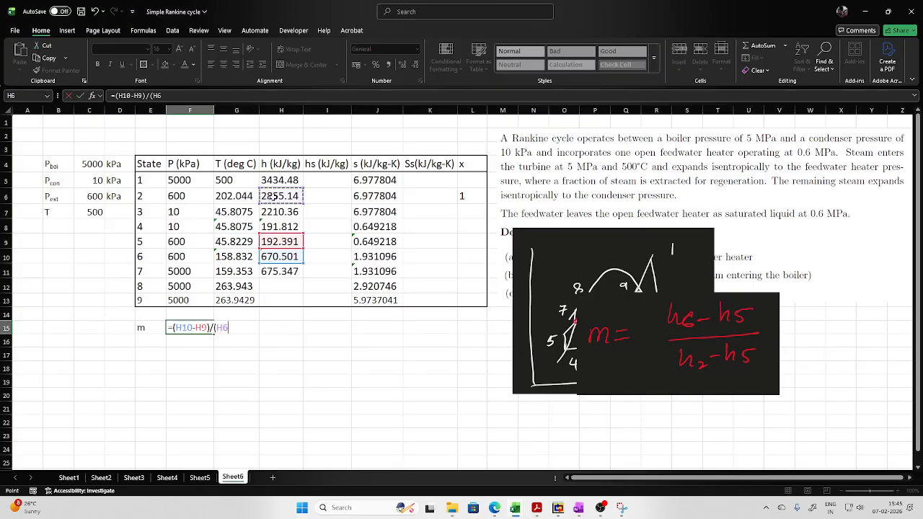
type("-")
left_click(274, 243)
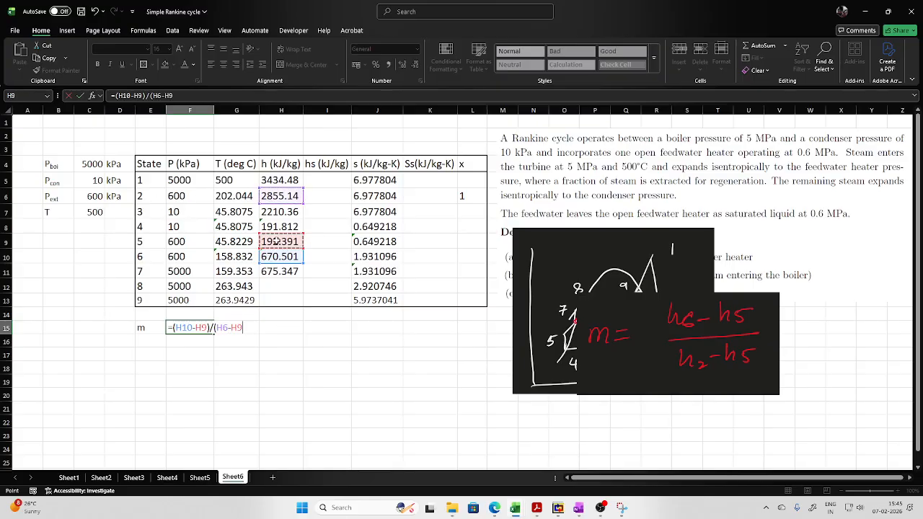
type(")")
key("Return")
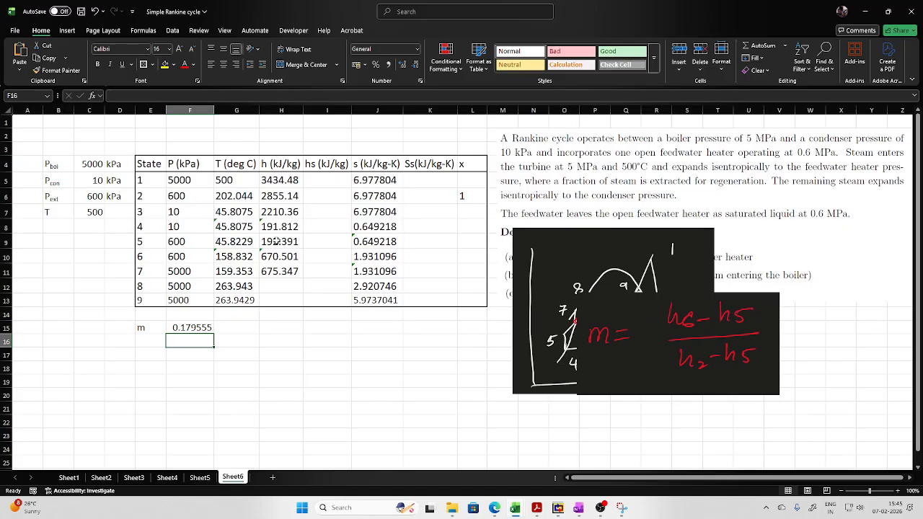
- Move the formula picture beside the cycle sketch so they no longer overlap, and label cell E16 as W_t
left_click_drag(752, 344, 894, 368)
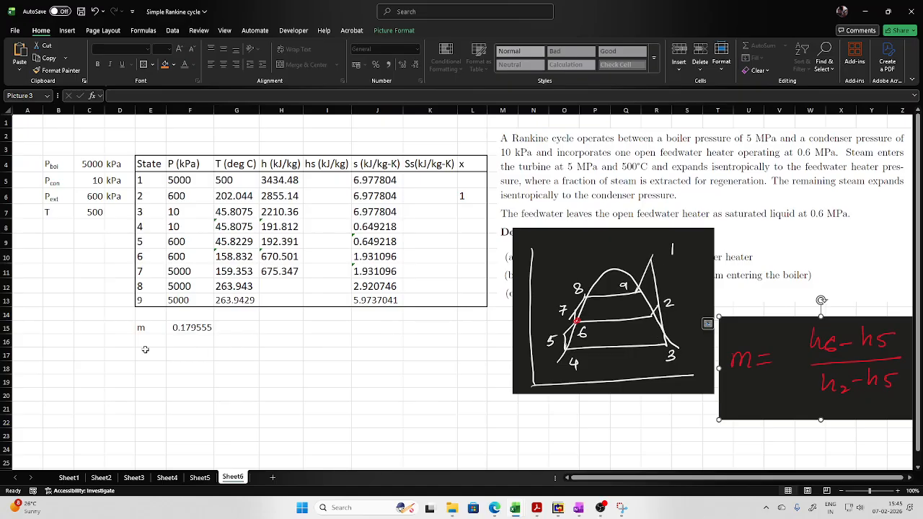
left_click(150, 341)
type("W_")
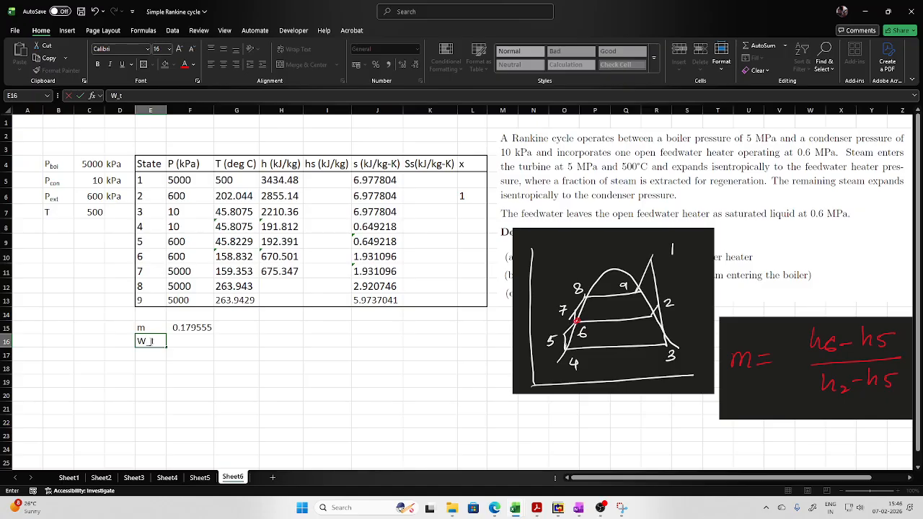
type("t")
key("Tab")
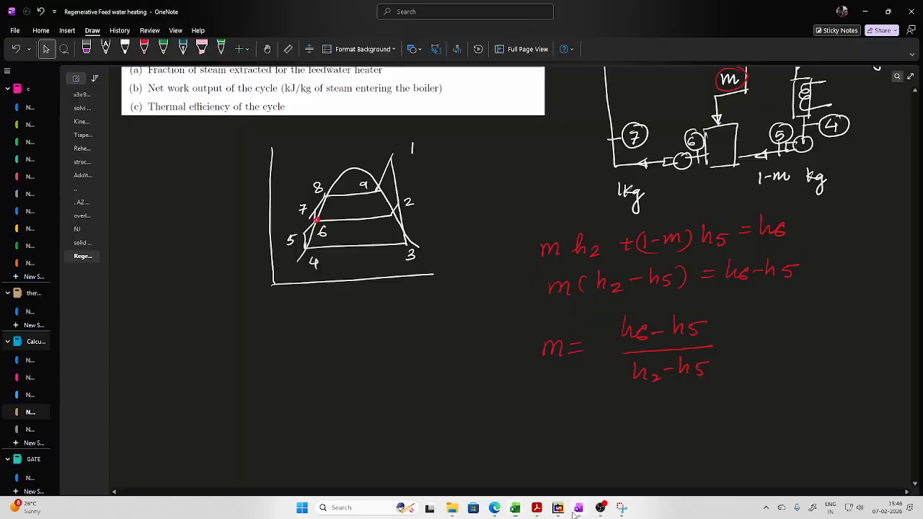
- Switch to OneNote and handwrite the turbine work equation W_T = 1×(h1-h2) + (1-m)(h2-h3) in red below the cycle sketch
left_click(578, 507)
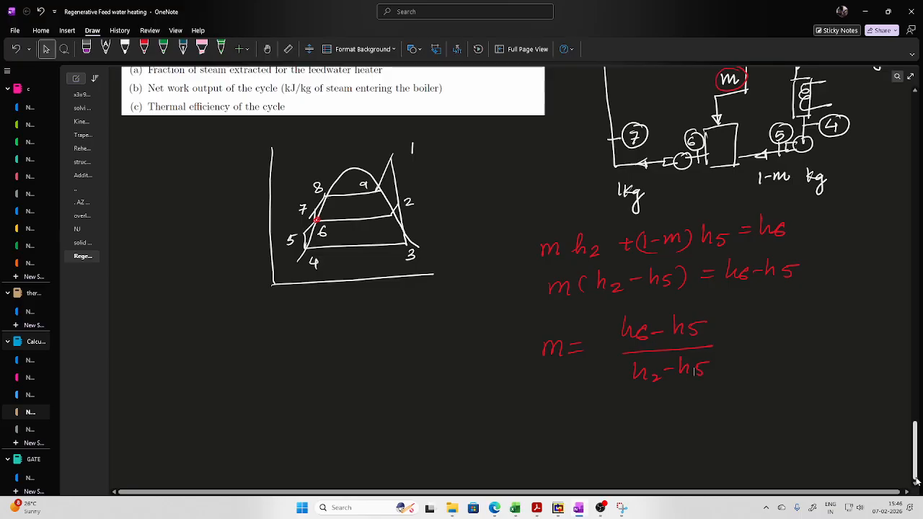
left_click(144, 48)
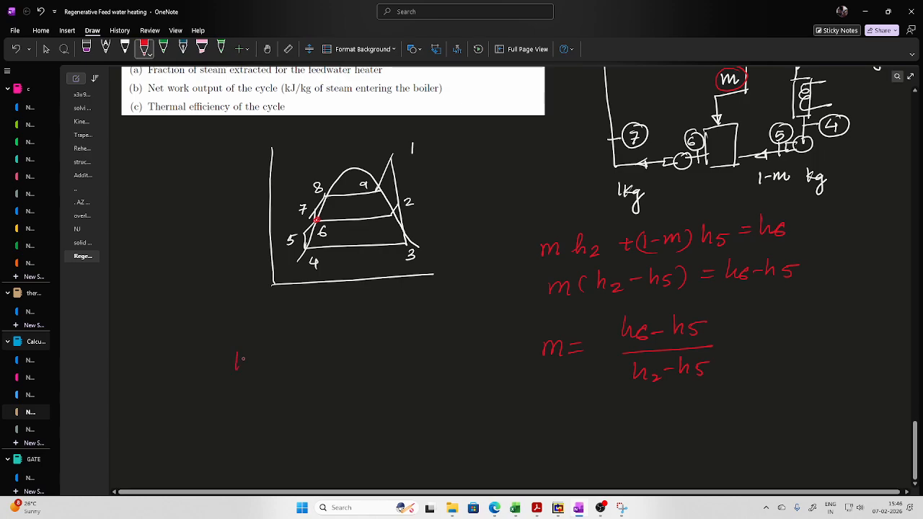
left_click_drag(264, 352, 261, 367)
mouse_move(273, 348)
left_mouse_down()
mouse_move(281, 364)
mouse_move(322, 363)
left_mouse_up()
left_click_drag(329, 348, 330, 367)
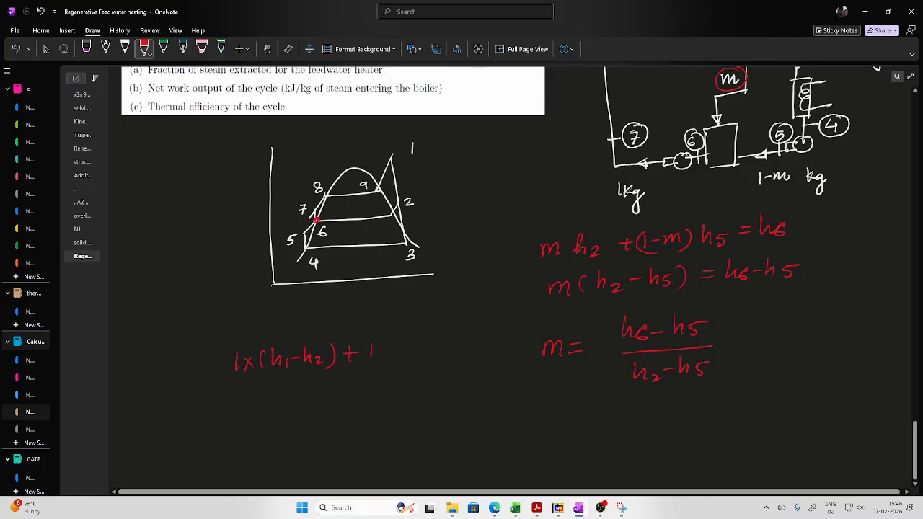
left_click_drag(412, 343, 414, 362)
left_click_drag(364, 344, 362, 361)
left_click_drag(476, 344, 478, 354)
left_click_drag(493, 333, 495, 360)
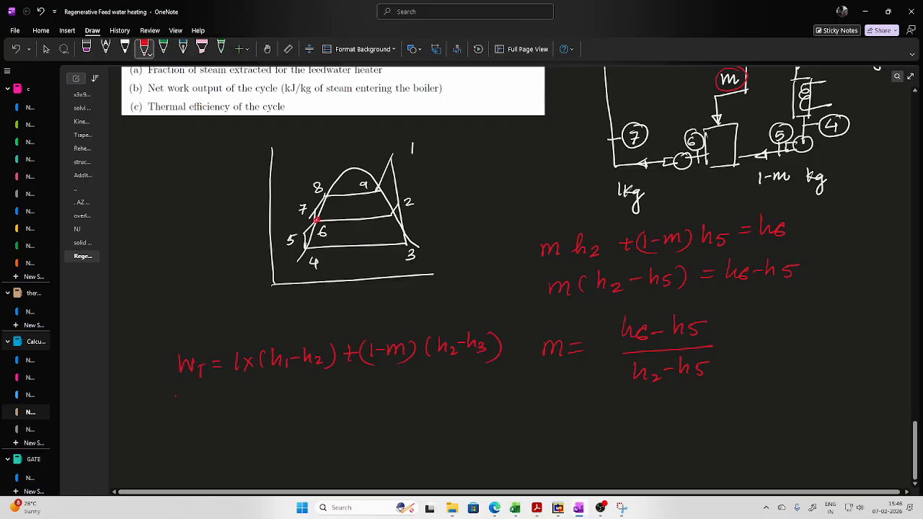
- Write the pump work equation W_P = (1-m)(h5-h4) + (h7-h6) in red under the turbine work equation
left_click_drag(175, 397, 191, 398)
left_click_drag(241, 392, 234, 421)
left_click_drag(304, 387, 299, 408)
left_click_drag(319, 384, 314, 403)
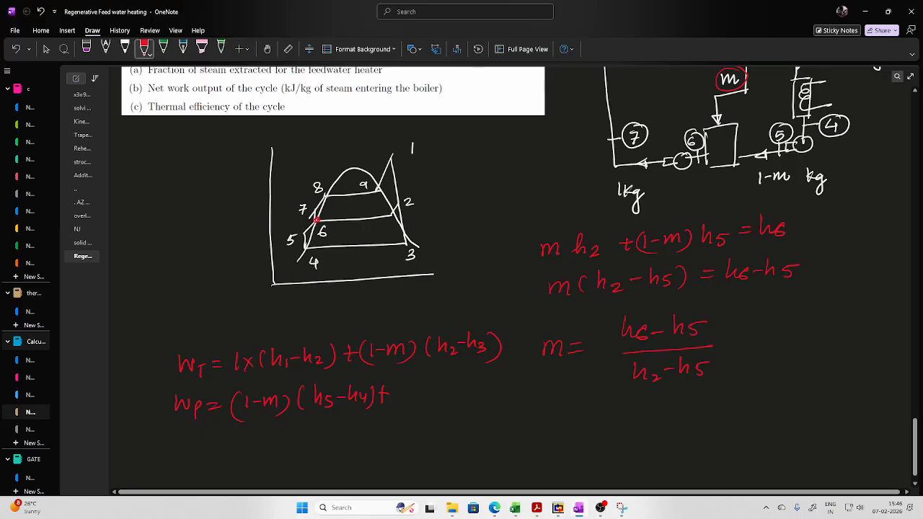
mouse_move(400, 386)
left_mouse_down()
mouse_move(397, 404)
mouse_move(449, 392)
left_mouse_up()
left_click_drag(454, 383, 477, 401)
- Write the heat supplied equation Q1 = (h1-h7) in red under the pump work equation
left_click_drag(185, 428, 186, 453)
left_click_drag(187, 449, 193, 457)
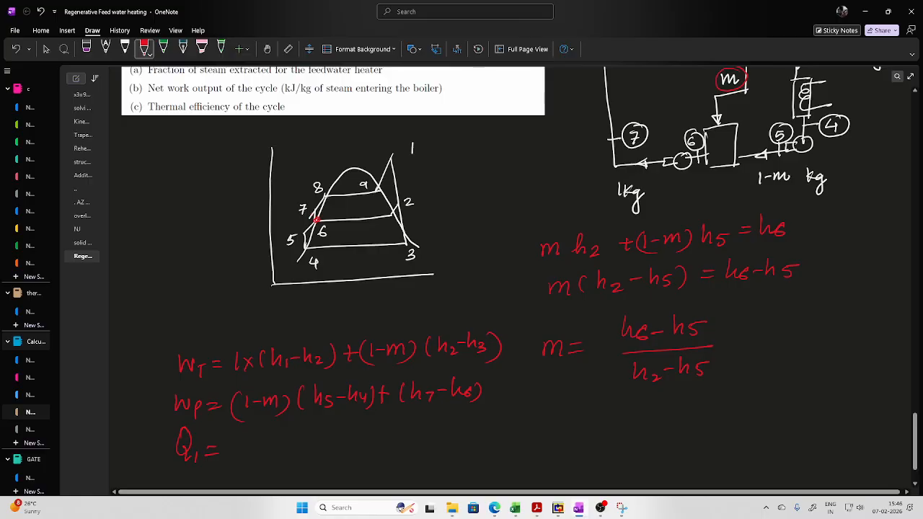
left_click_drag(268, 446, 275, 445)
left_click_drag(282, 435, 288, 450)
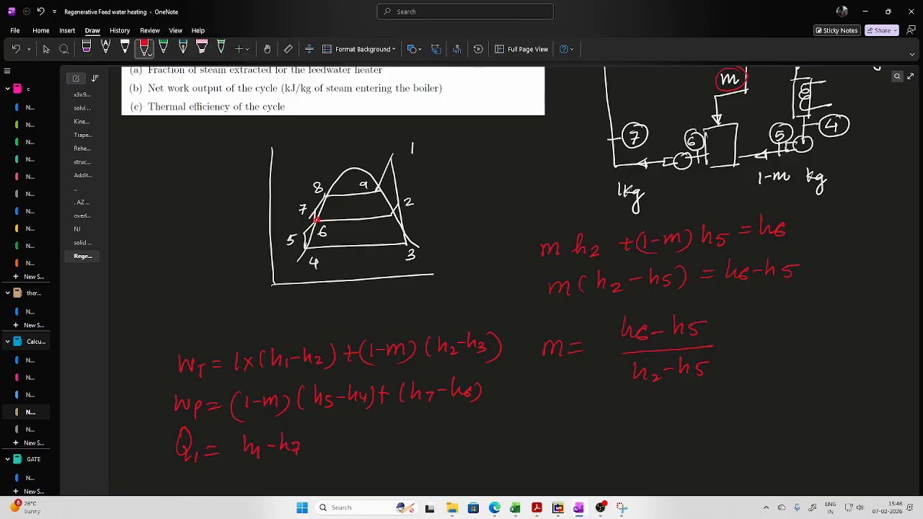
left_click_drag(235, 432, 233, 460)
- Write the heat rejected equation Q2 = (1-m)(h3-h4) beside Q1, and mark the 2-3 expansion line on the sketch with 1-m
left_click_drag(371, 435, 398, 459)
left_click_drag(406, 444, 416, 443)
left_click_drag(407, 450, 416, 450)
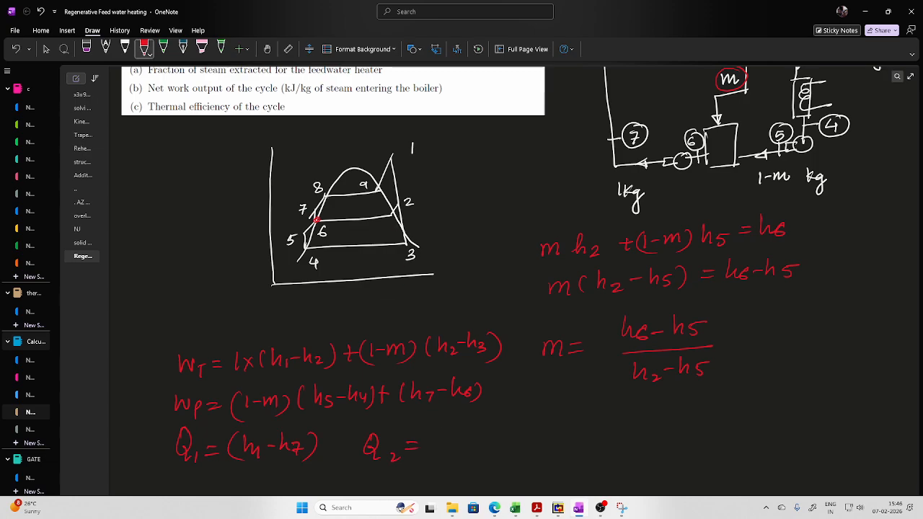
left_click_drag(435, 229, 451, 229)
left_click_drag(485, 433, 487, 451)
left_click_drag(428, 434, 426, 455)
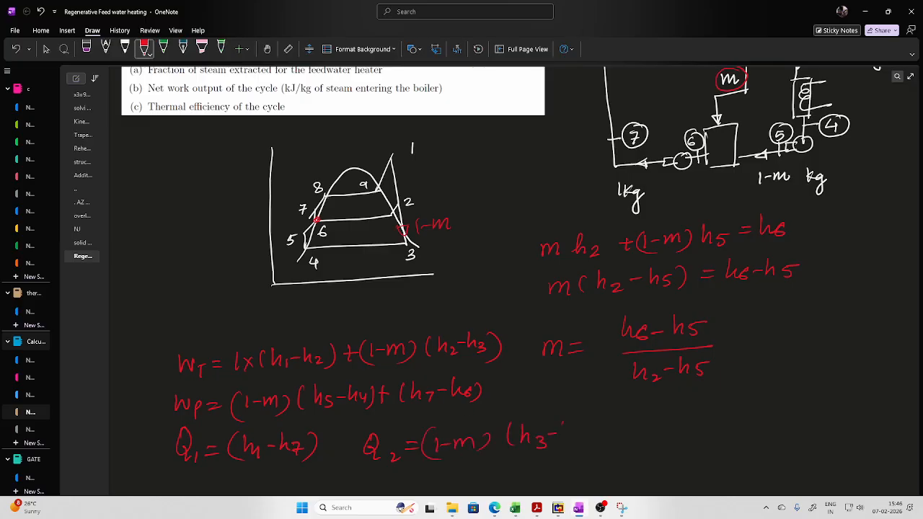
left_click_drag(565, 419, 571, 436)
left_click_drag(577, 429, 596, 454)
- Capture the handwritten W_T, W_P, Q1 and Q2 equations in one snip and switch back to the Excel workbook
left_click(622, 508)
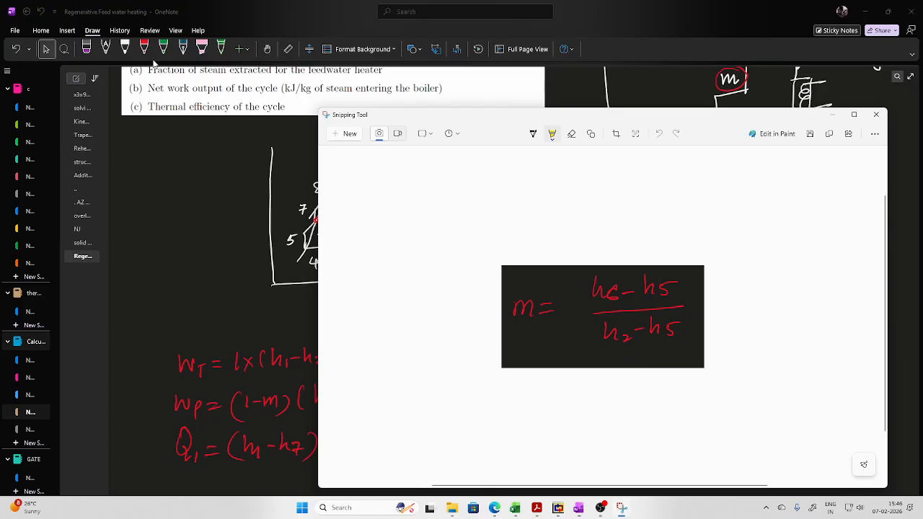
left_click(349, 135)
left_click_drag(163, 321, 619, 473)
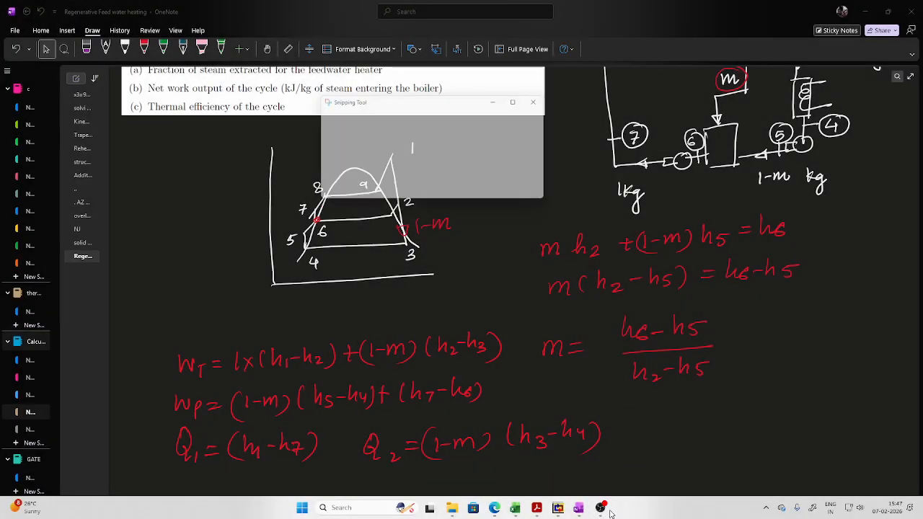
mouse_move(514, 507)
left_click(566, 454)
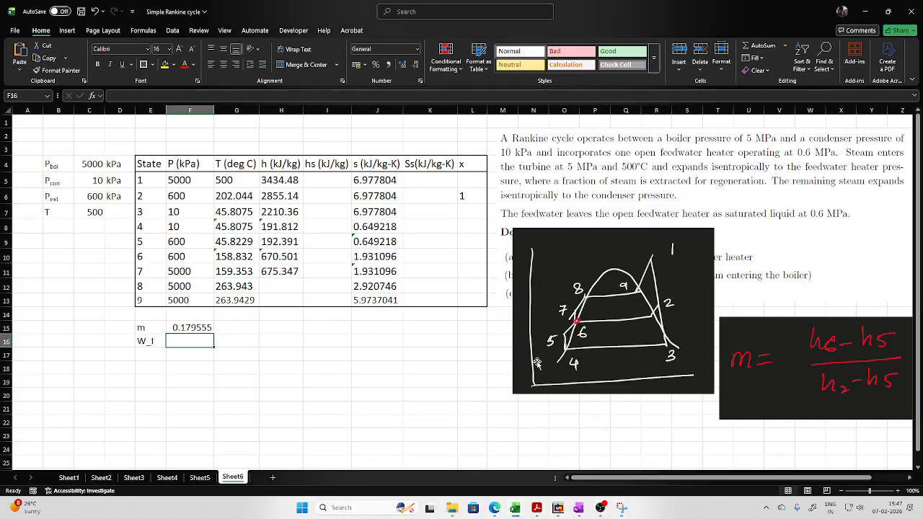
- Paste the snip of the handwritten W_T, W_P, Q1 and Q2 equations and place it beside the results below the property table
scroll(537, 363, "down", 2)
left_click(598, 350)
key("ctrl+v")
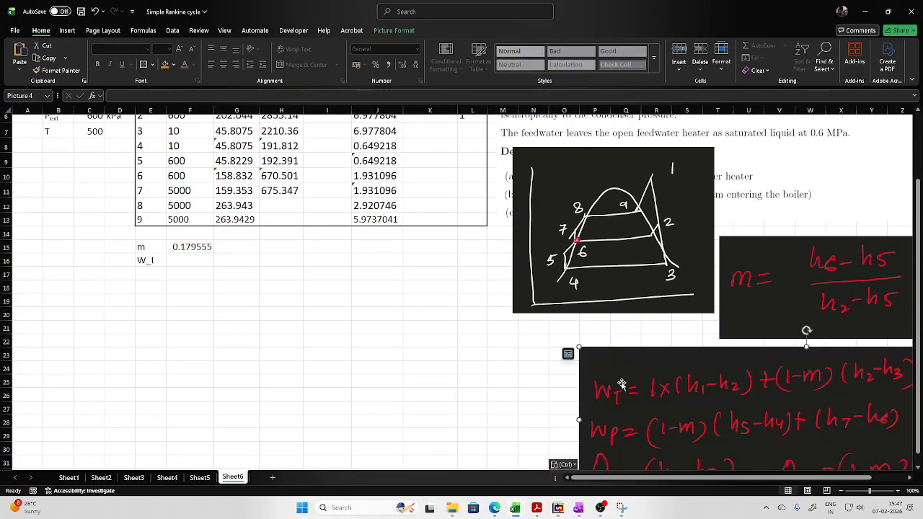
left_click_drag(621, 384, 391, 267)
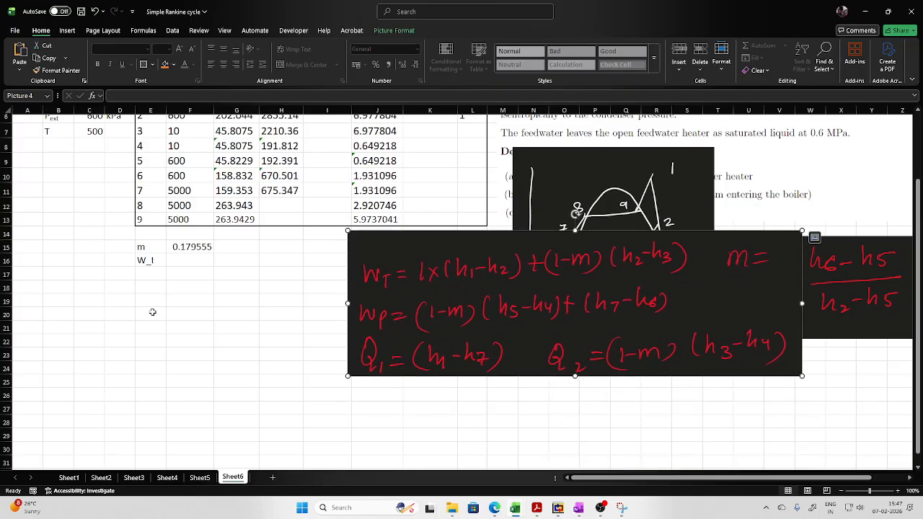
- Compute the turbine work W_t in F16 with the formula =H5-H6+(1-F15)*(H6-H7)
left_click(176, 265)
scroll(235, 302, "up", 1)
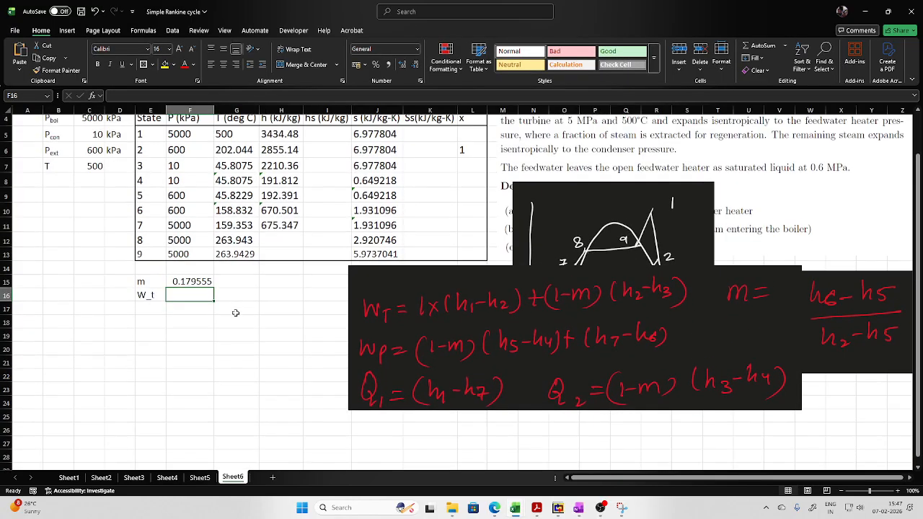
type("=")
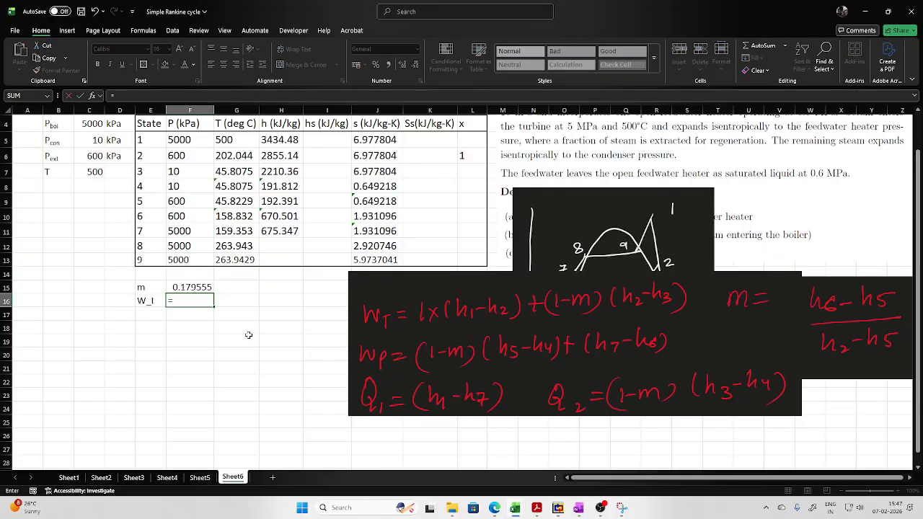
left_click(275, 142)
type("-")
left_click(277, 156)
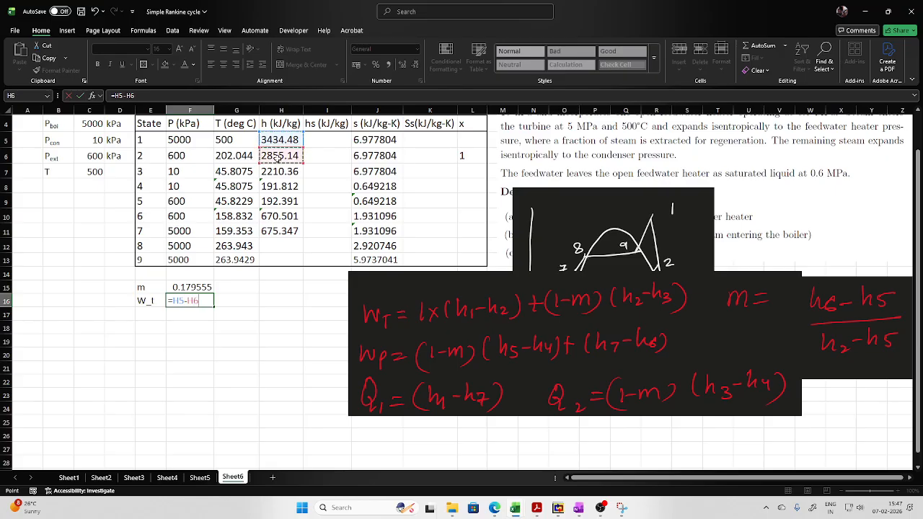
type("+(1-")
left_click(190, 288)
type(")*")
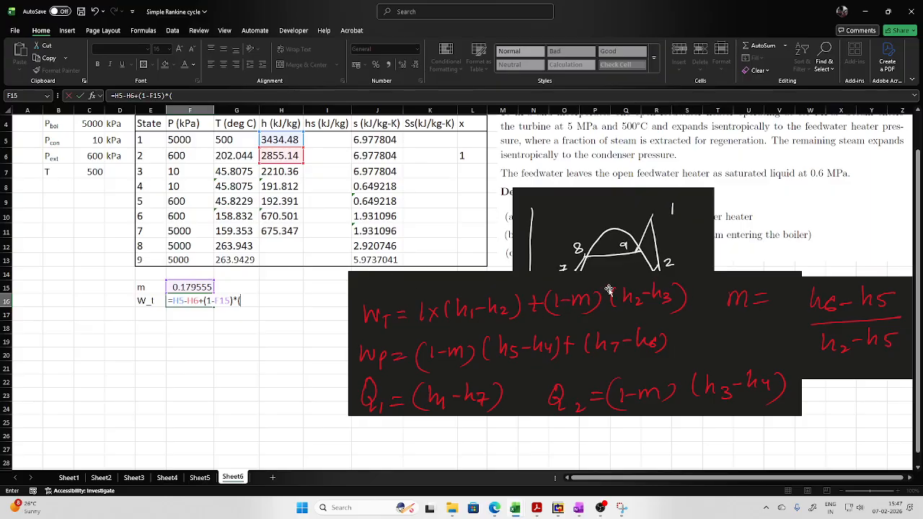
type("(")
left_click(278, 157)
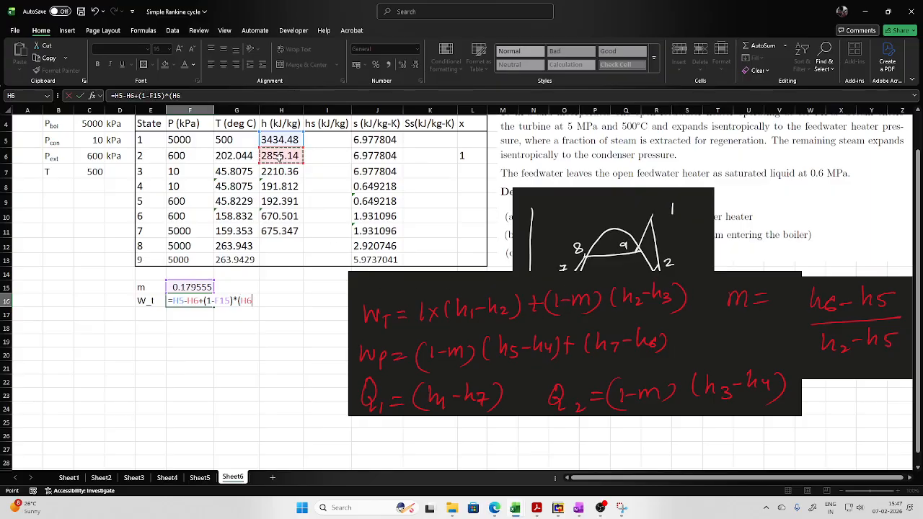
type("-")
left_click(281, 167)
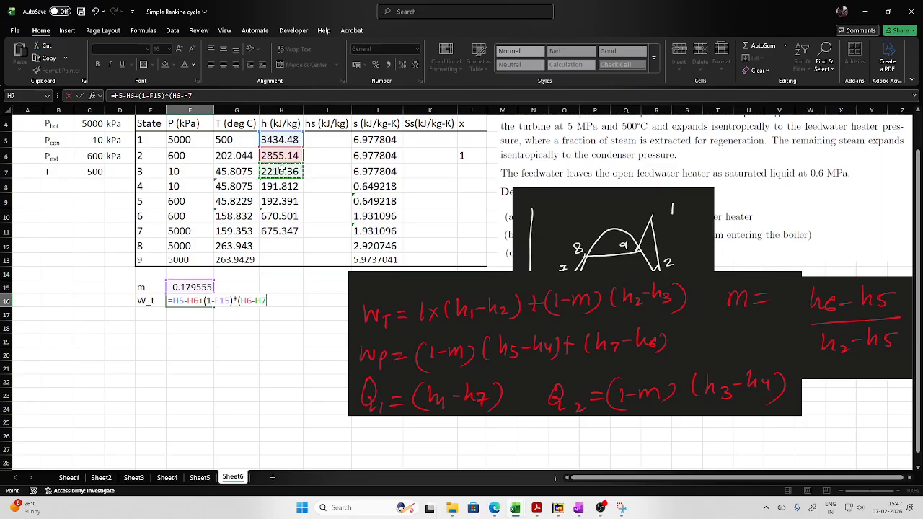
type(")")
key("Return")
- Label E17 as Wp and compute the pump work in F17 with =(1-F15)*(H9-H8)+(H11-H10)
left_click(147, 315)
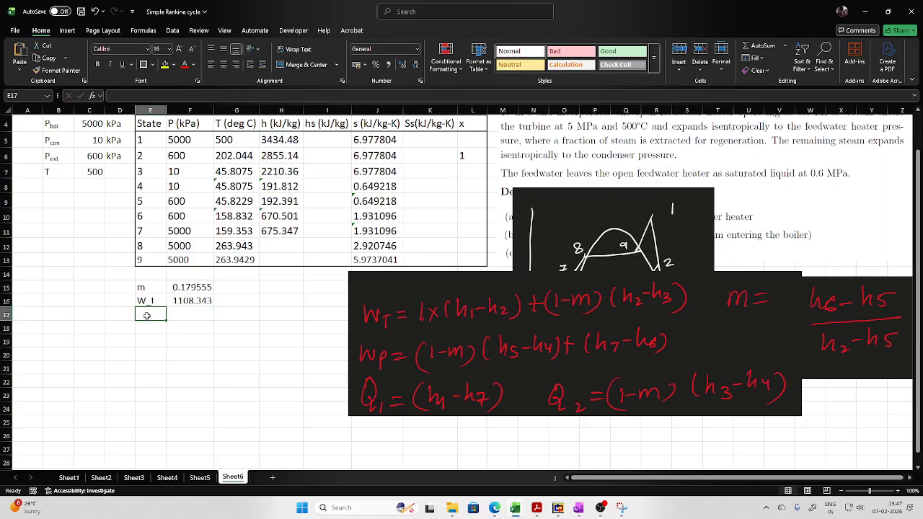
type("Wp")
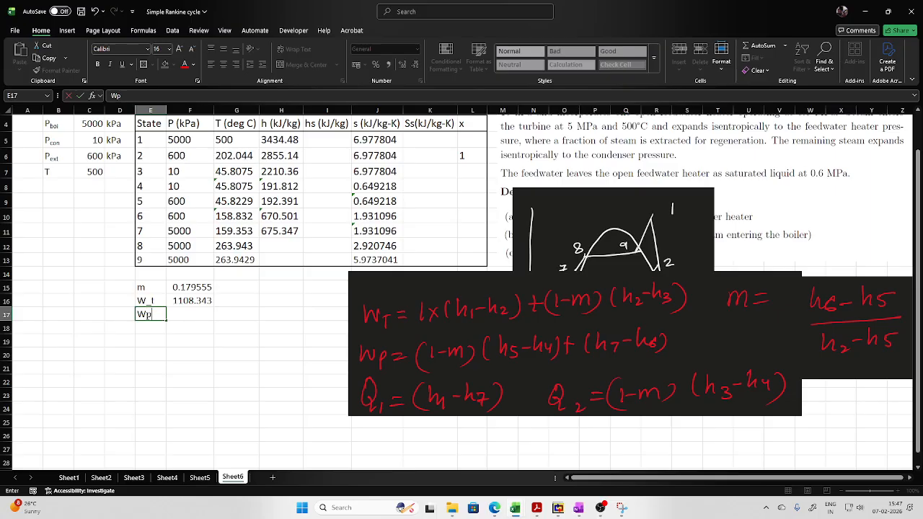
key("Tab")
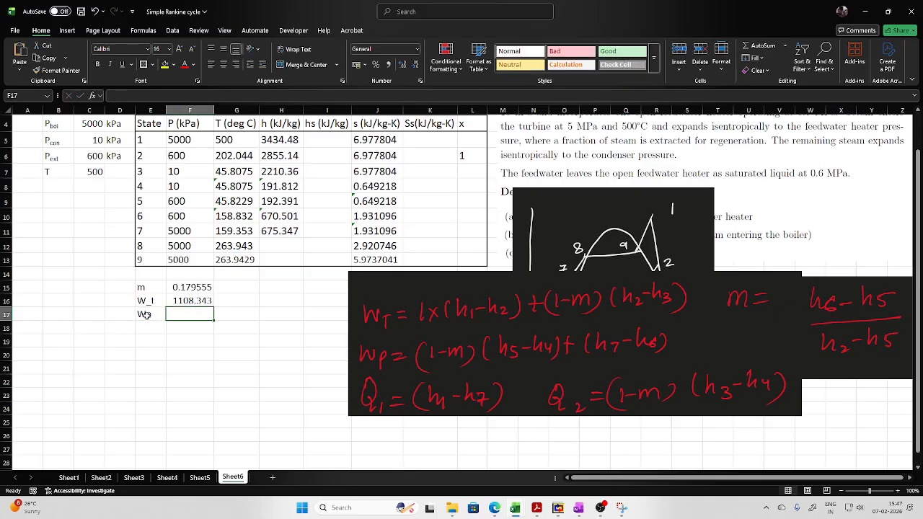
type("=")
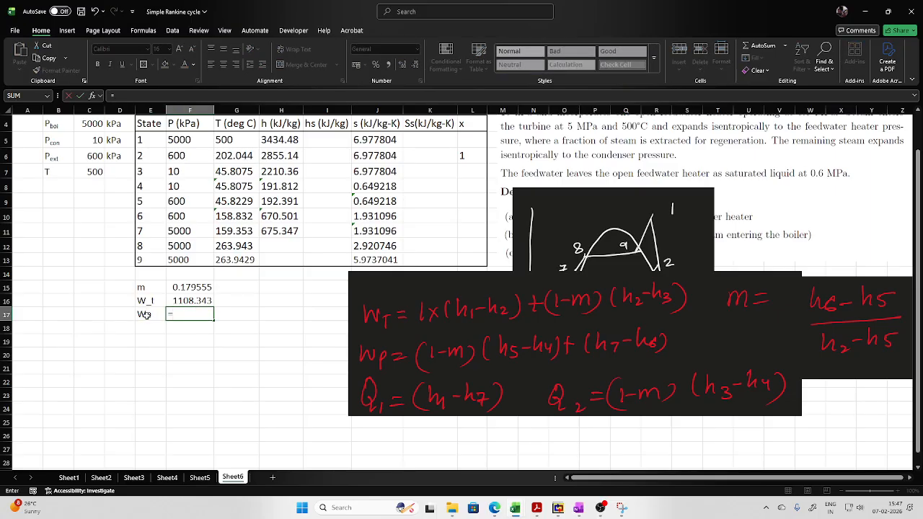
type("(1")
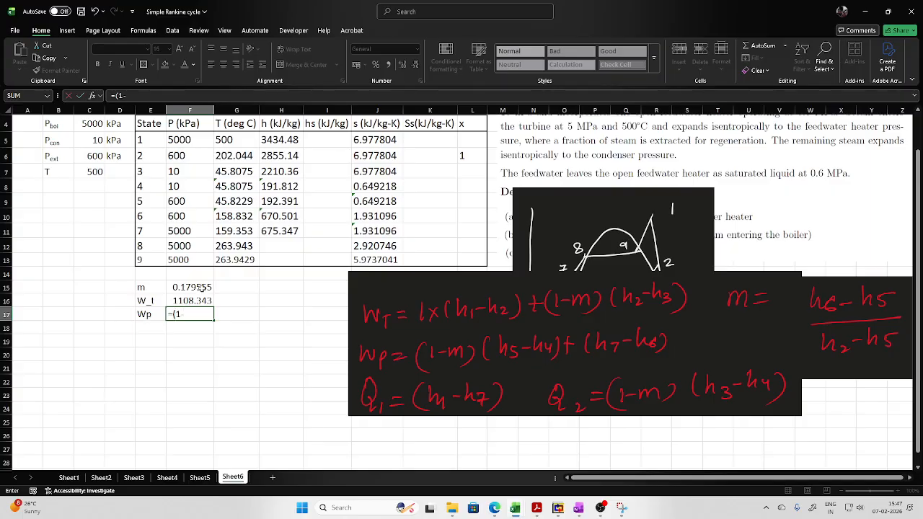
type("-")
left_click(200, 287)
type(")*(")
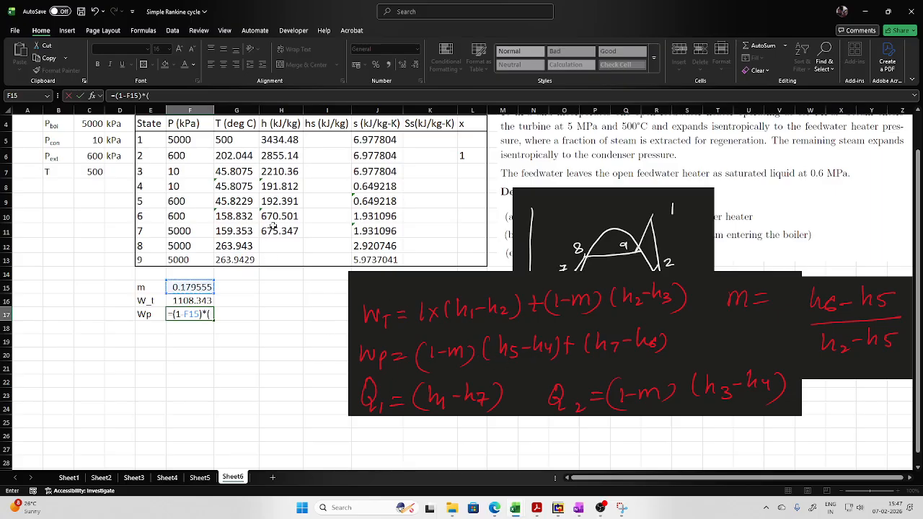
left_click(274, 201)
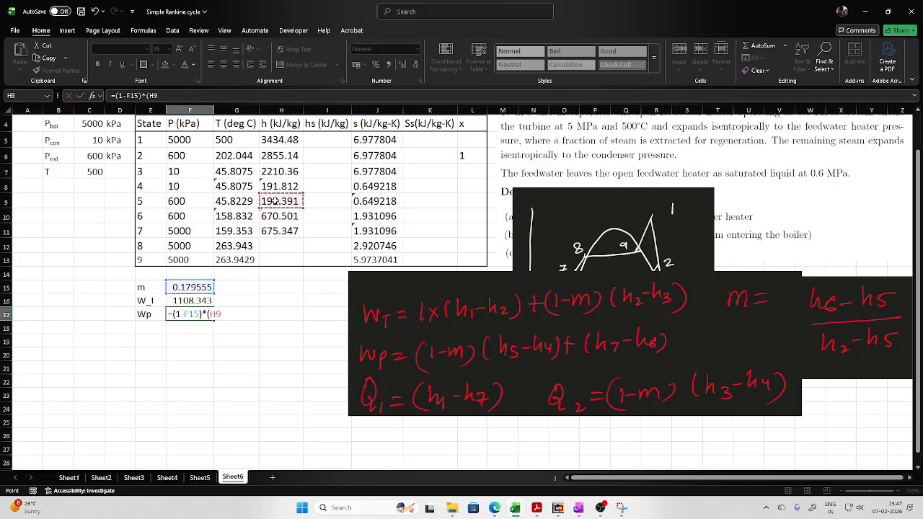
type("-")
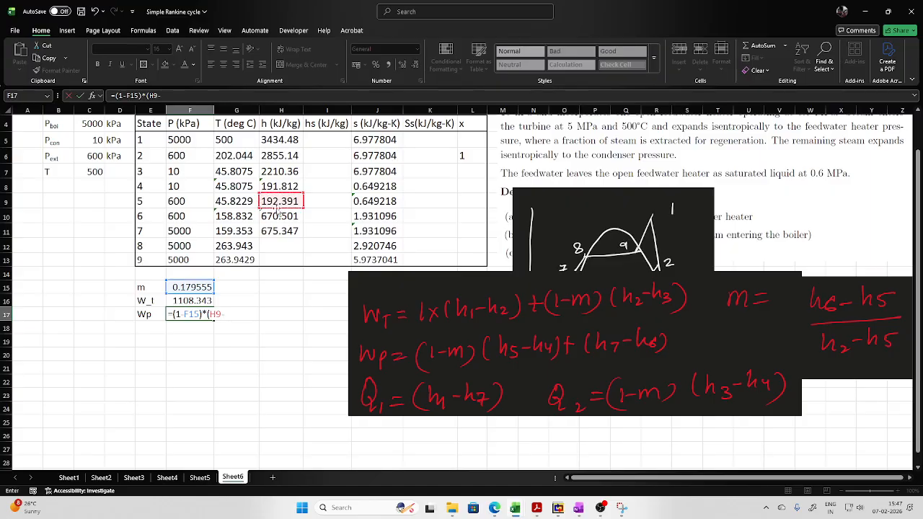
left_click(281, 186)
type(")+(")
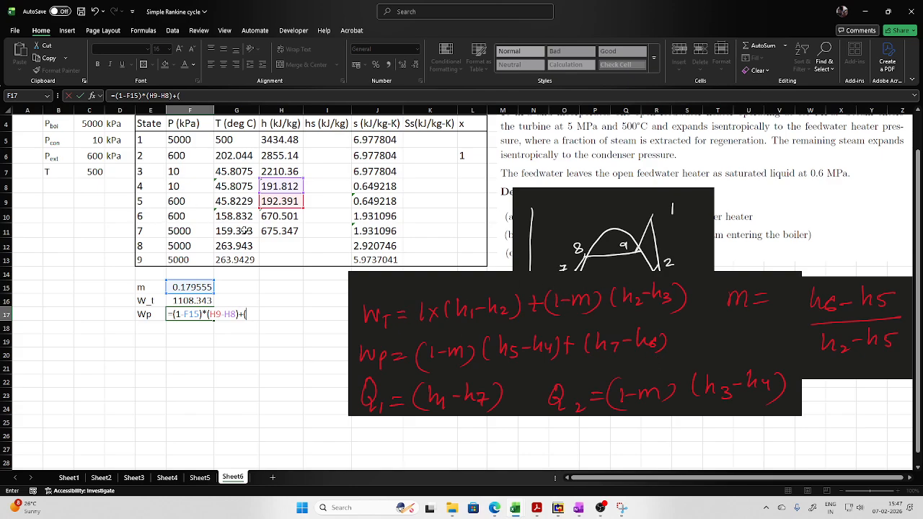
left_click(272, 230)
type("-")
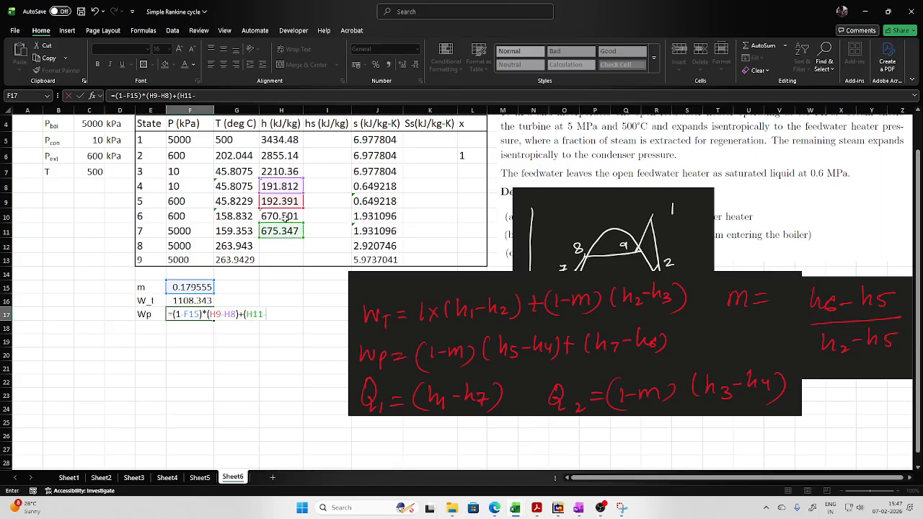
left_click(286, 216)
type(")")
key("Return")
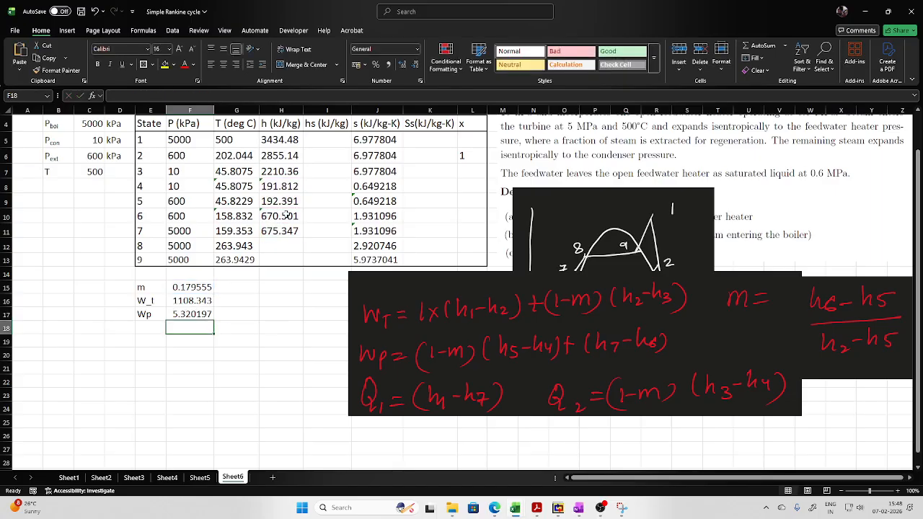
- Label E18 as Q1 and compute the heat supplied in F18 with =H5-H11
left_click(144, 327)
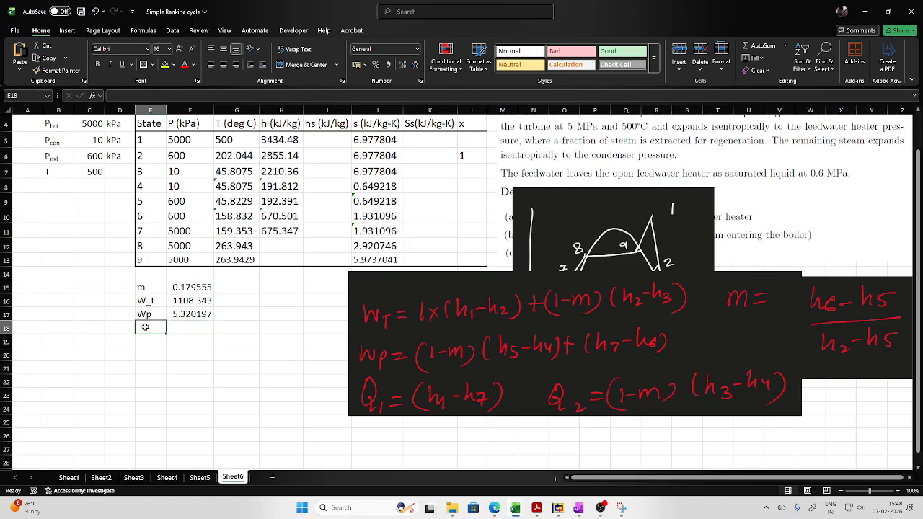
type("Q1")
key("Tab")
type("=")
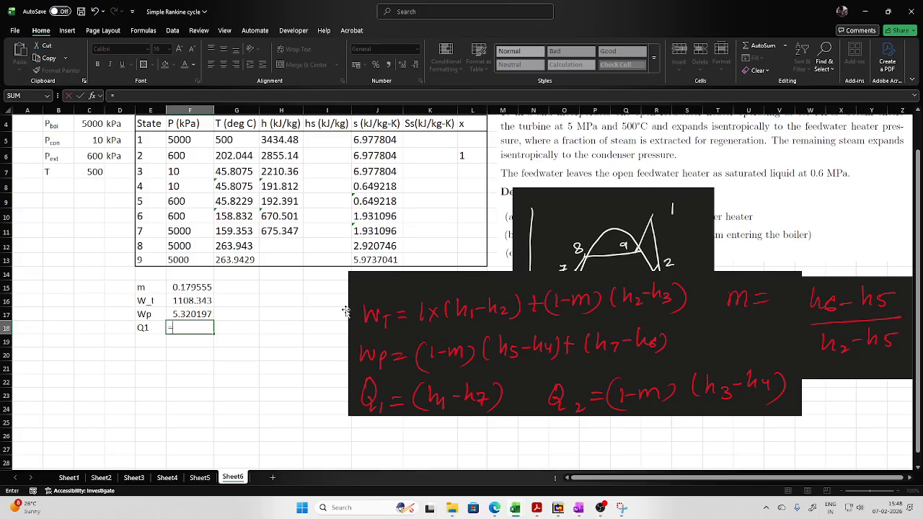
left_click(289, 143)
type("-")
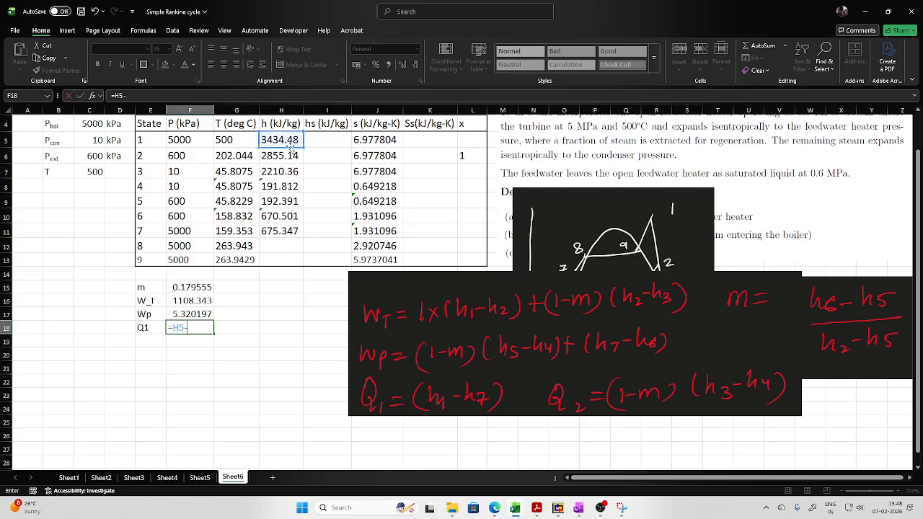
left_click(286, 230)
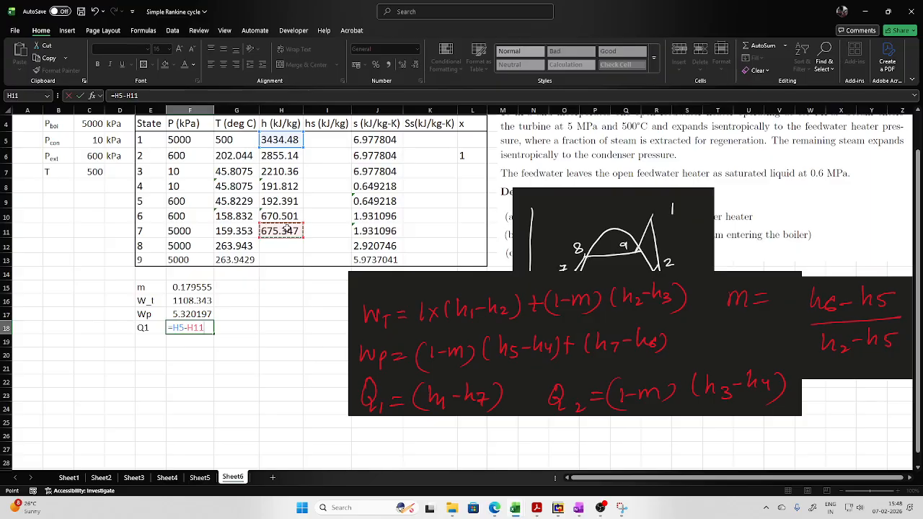
key("Return")
- Label E19 as Q2 and compute the heat rejected in F19 with =(1-F15)*(H7-H8)
left_click(163, 341)
type("Q1")
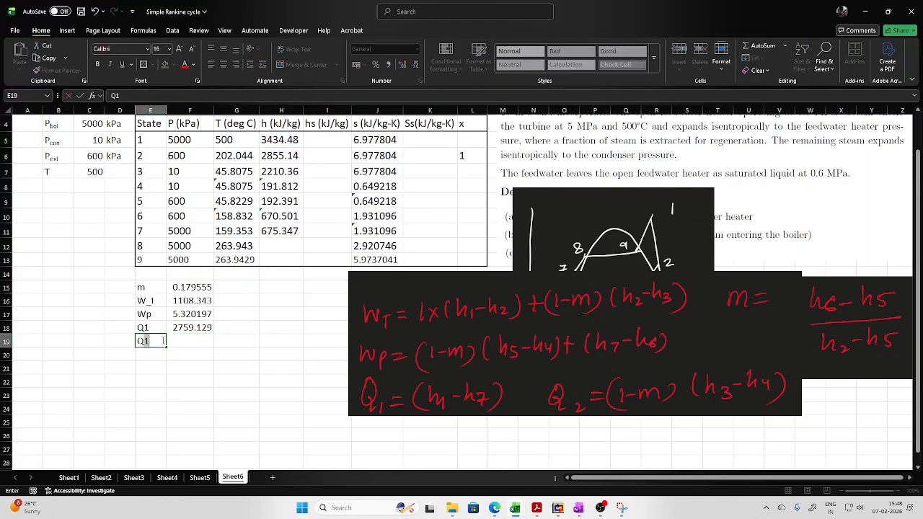
key("BackSpace")
type("2")
key("Tab")
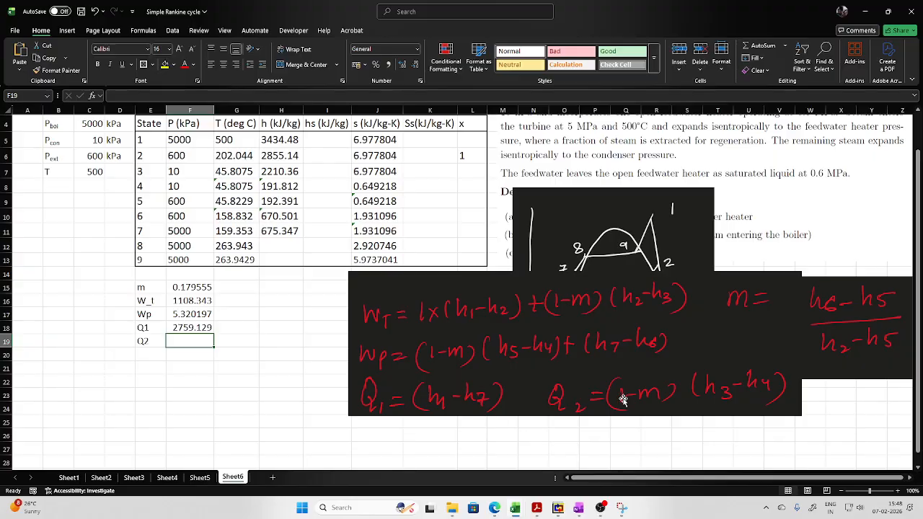
type("=(")
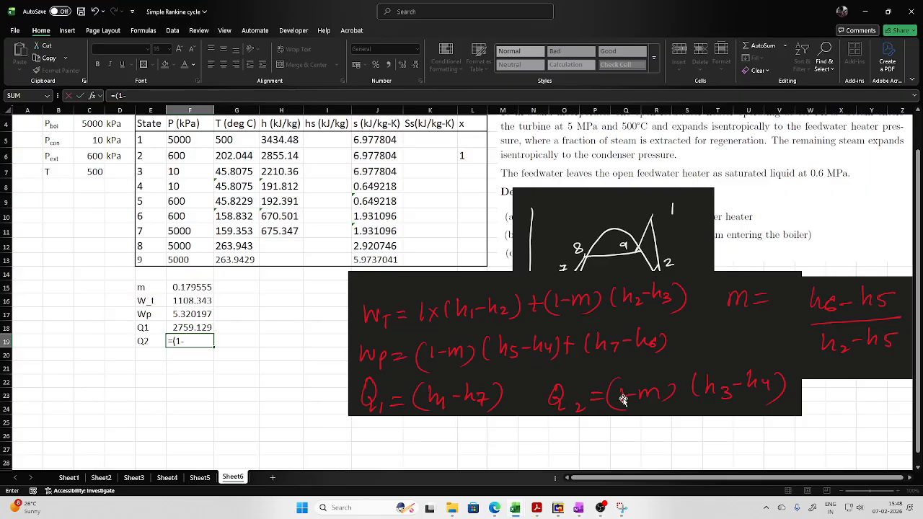
type("1-")
left_click(196, 287)
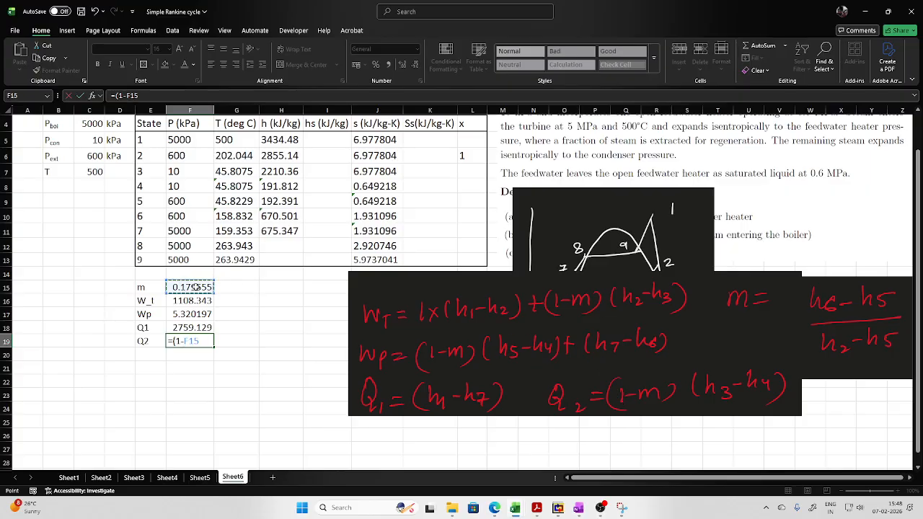
type(")*(")
left_click(272, 171)
type("-")
left_click(274, 185)
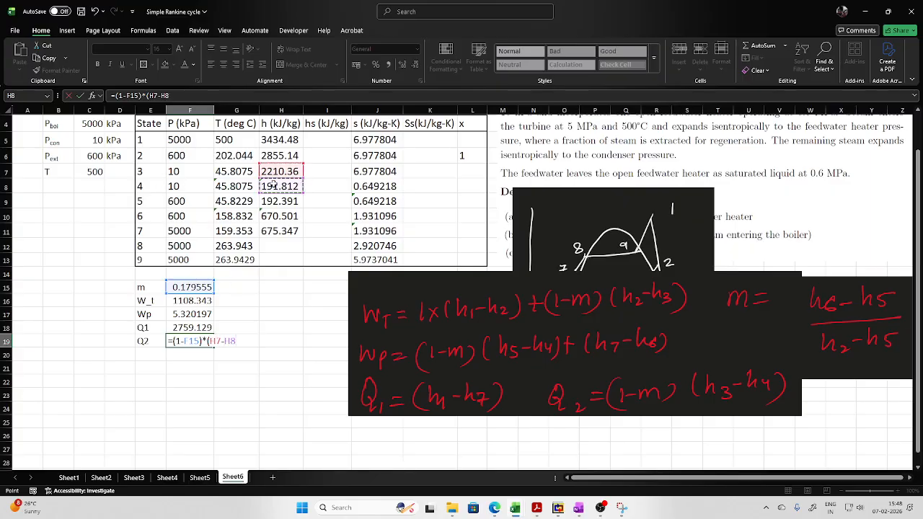
key("Return")
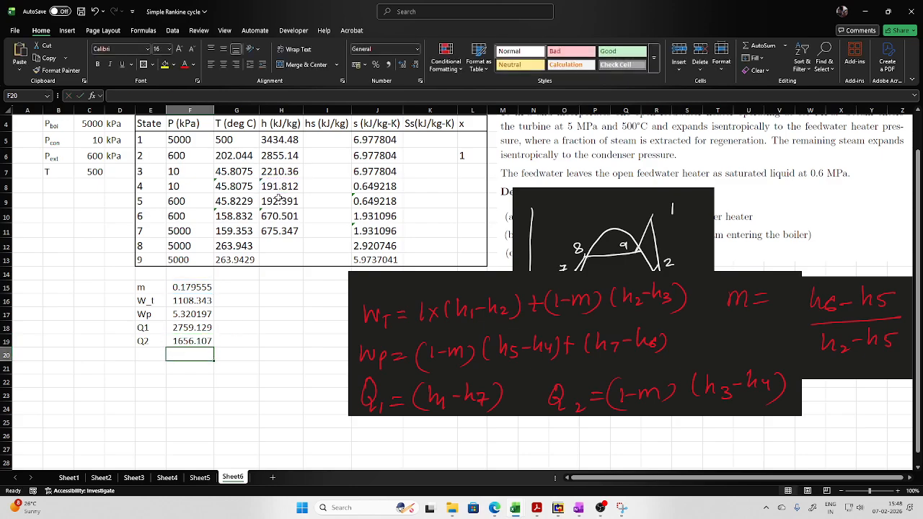
- Move the equations picture below the cycle sketch and enter the labels Wnet in H15 and Qnet in H16
left_click_drag(462, 399, 627, 477)
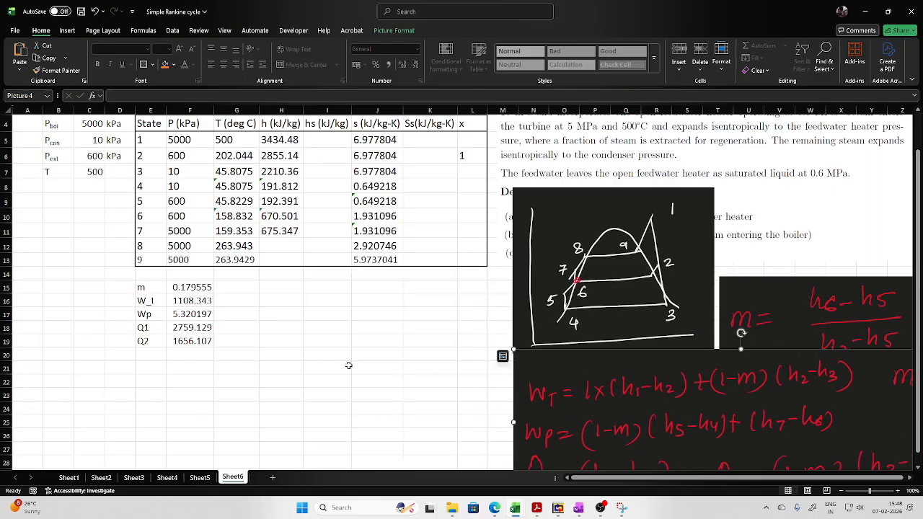
left_click(266, 288)
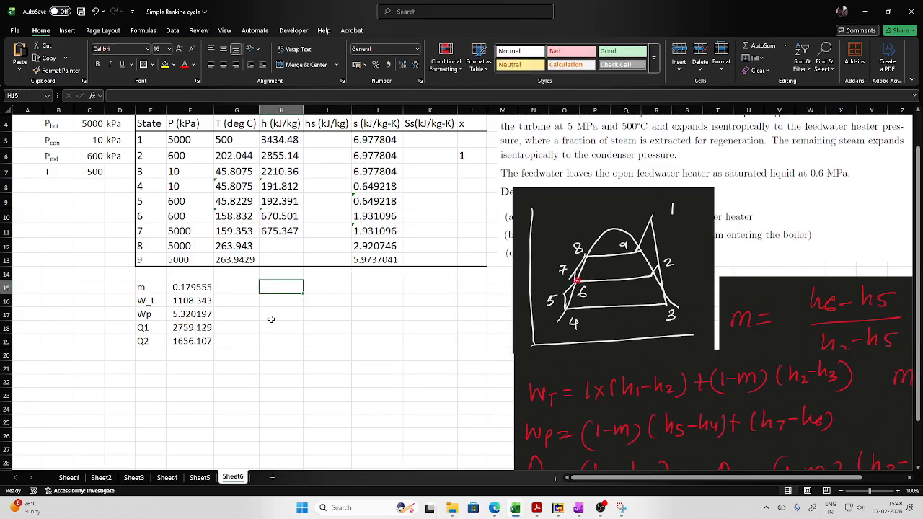
type("Wne")
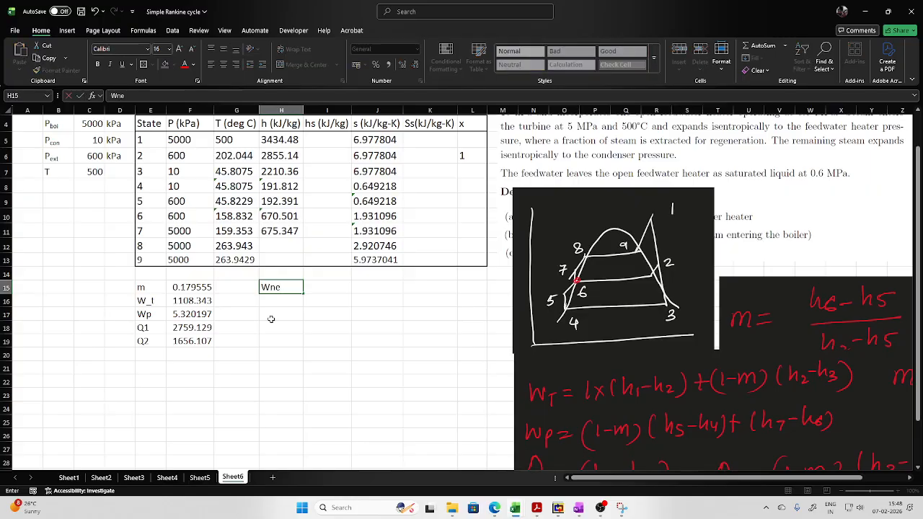
type("t")
key("Return")
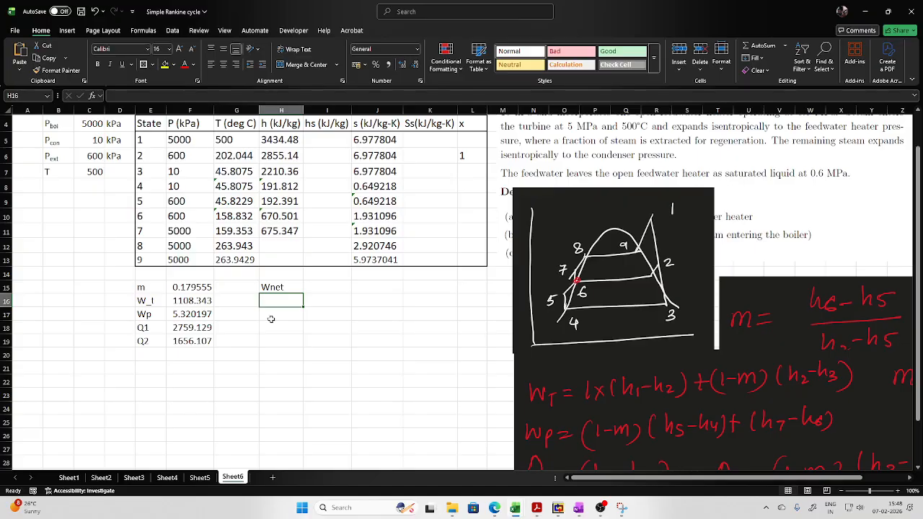
type("Qn")
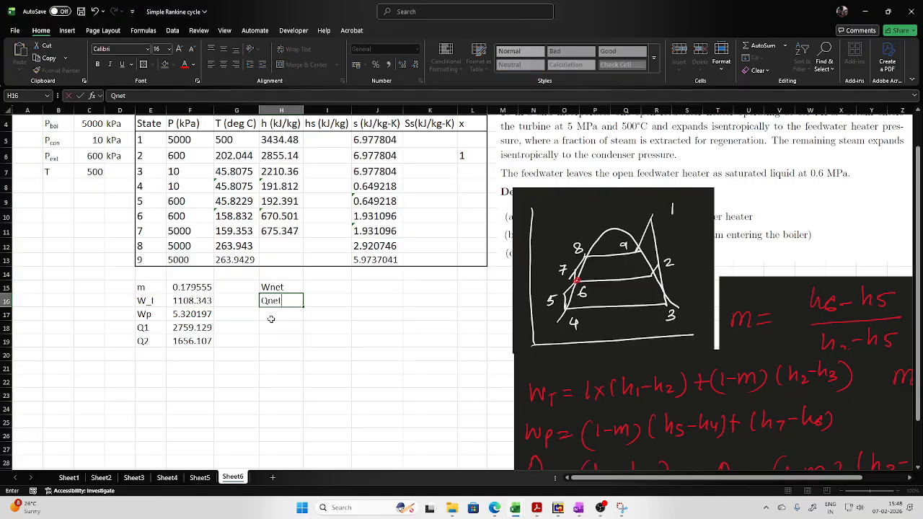
type("et")
key("Return")
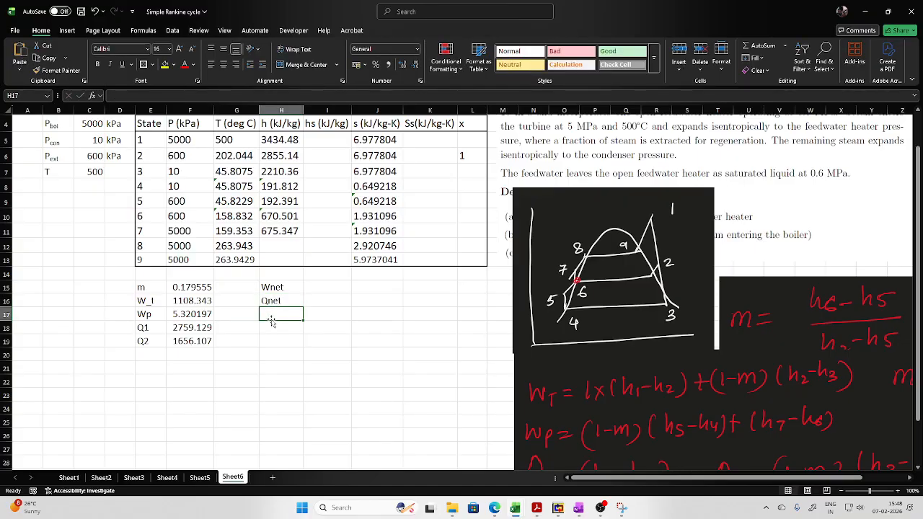
- Label H17 as η (w), inserting the Greek small letter eta as a symbol
left_click(72, 31)
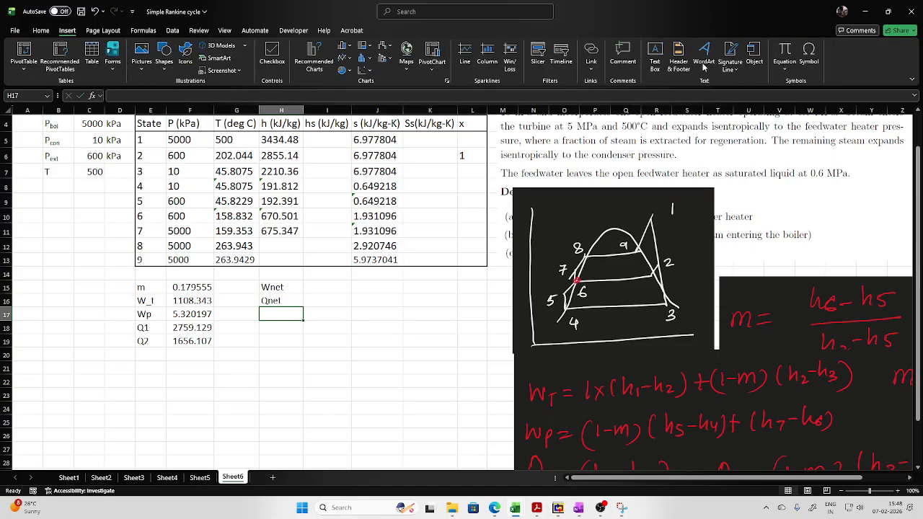
left_click(803, 67)
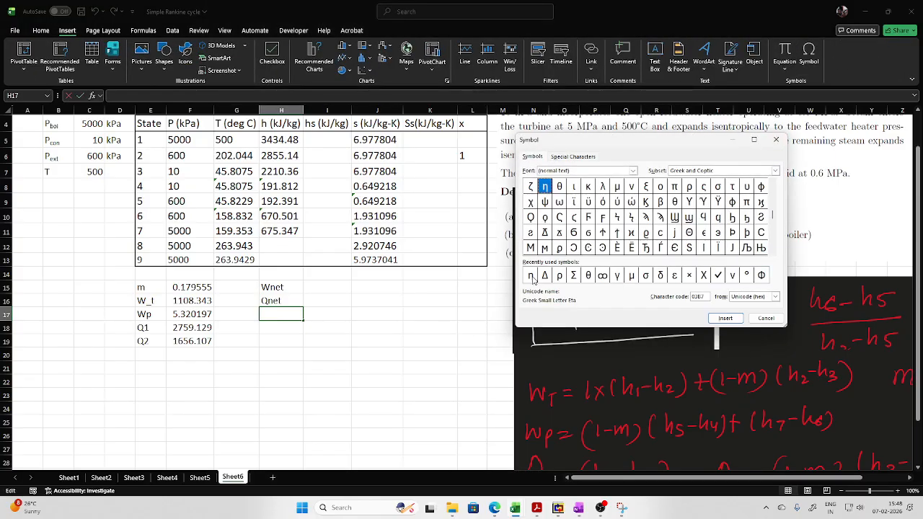
left_click(530, 277)
left_click(725, 318)
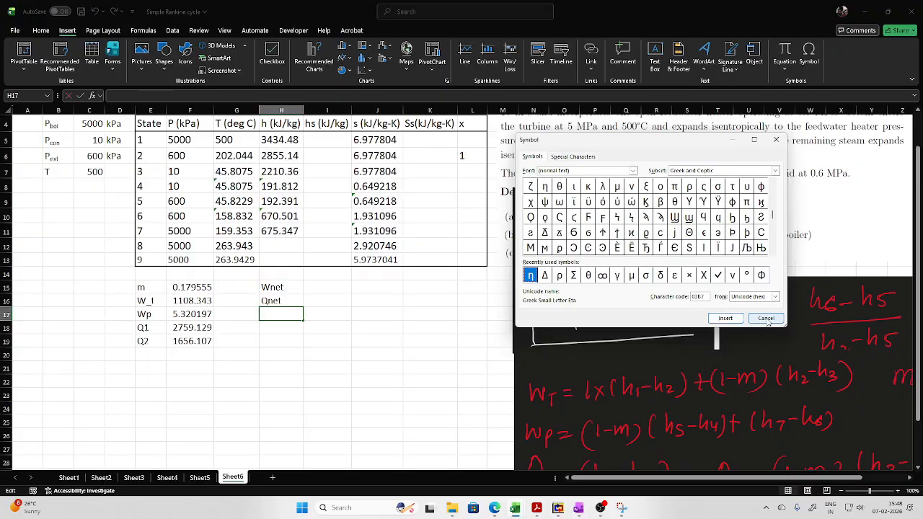
left_click(750, 321)
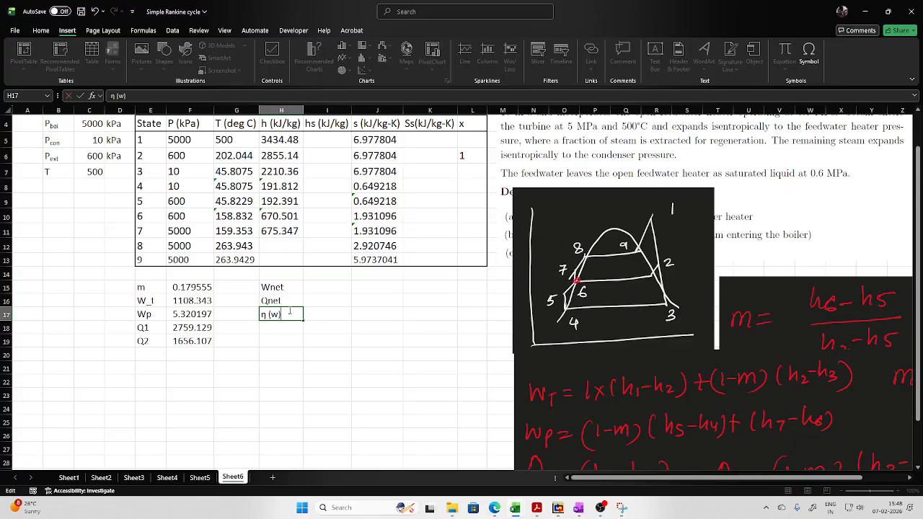
- Copy the η (w) label text into H18 and change it to η (Q)
left_click_drag(289, 312, 240, 315)
left_click(271, 329)
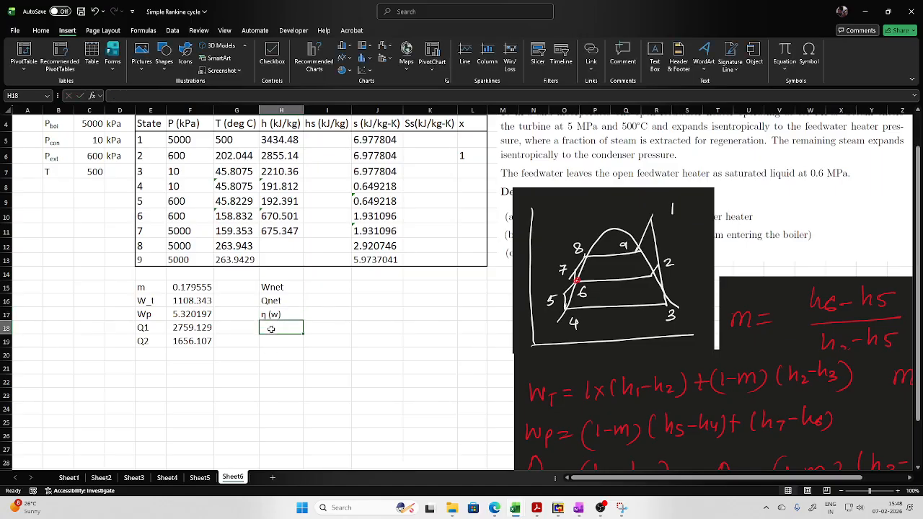
key("ctrl+v")
double_click(279, 328)
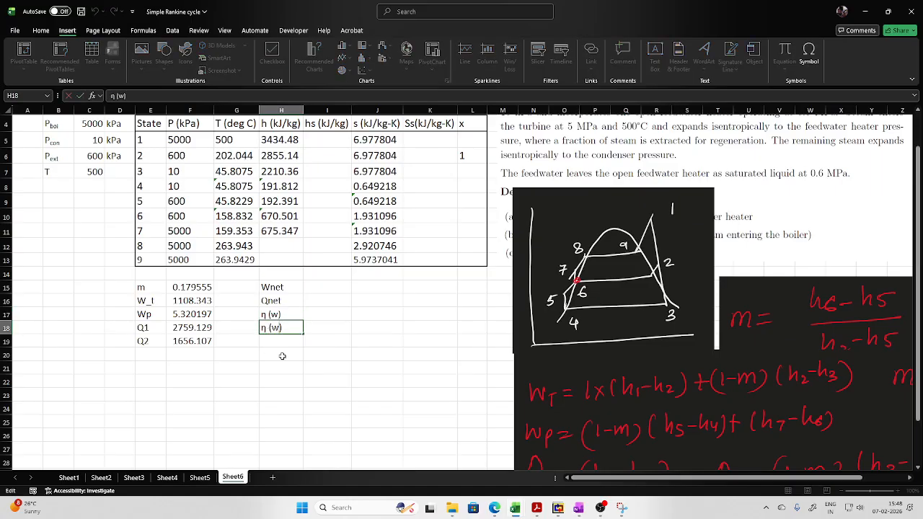
key("BackSpace")
type("Q")
- Compute the net work in I15 as turbine work minus pump work with =F16-F17
left_click(329, 287)
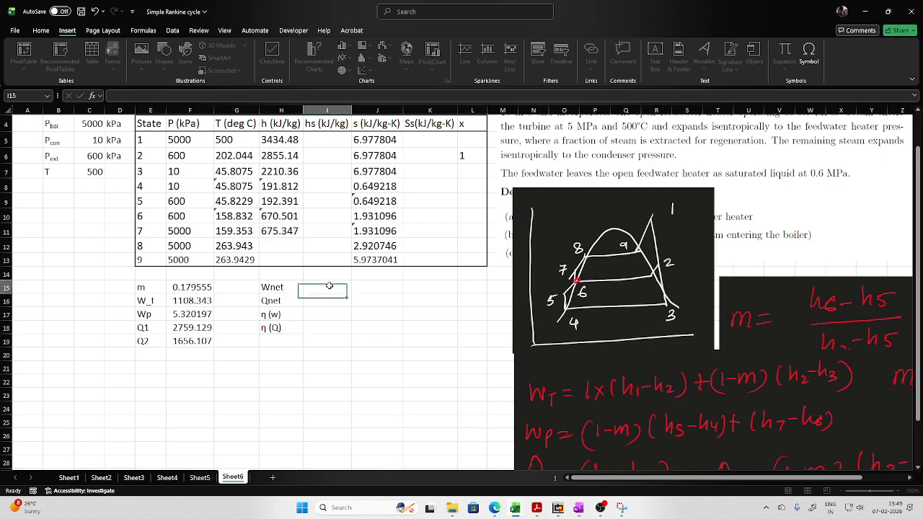
type("=")
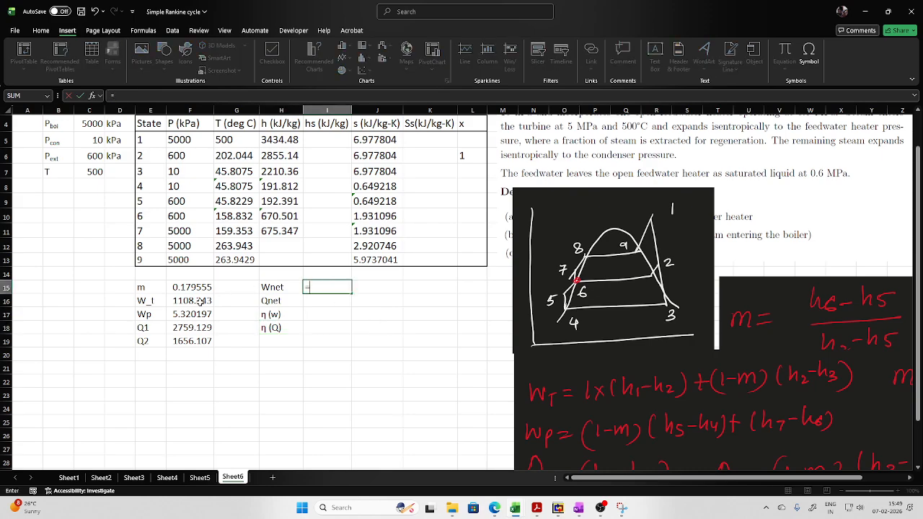
left_click(201, 303)
type("-")
left_click(194, 314)
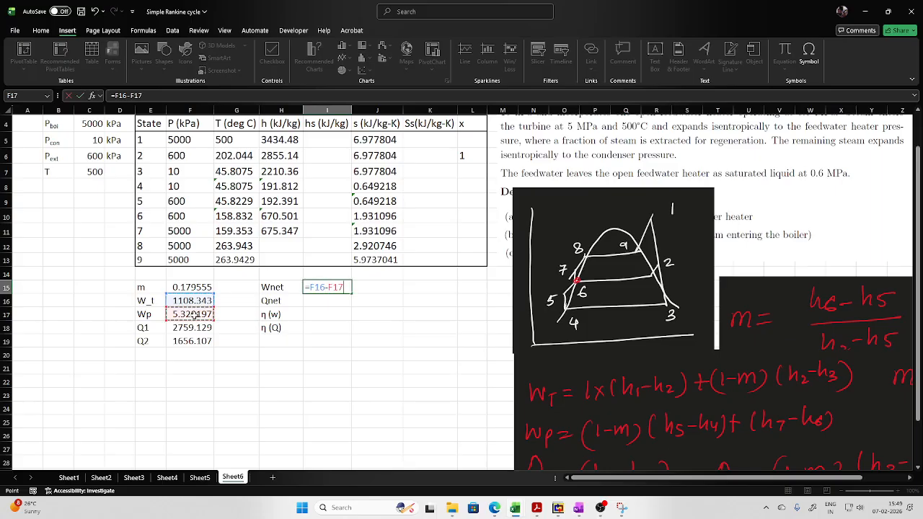
key("Return")
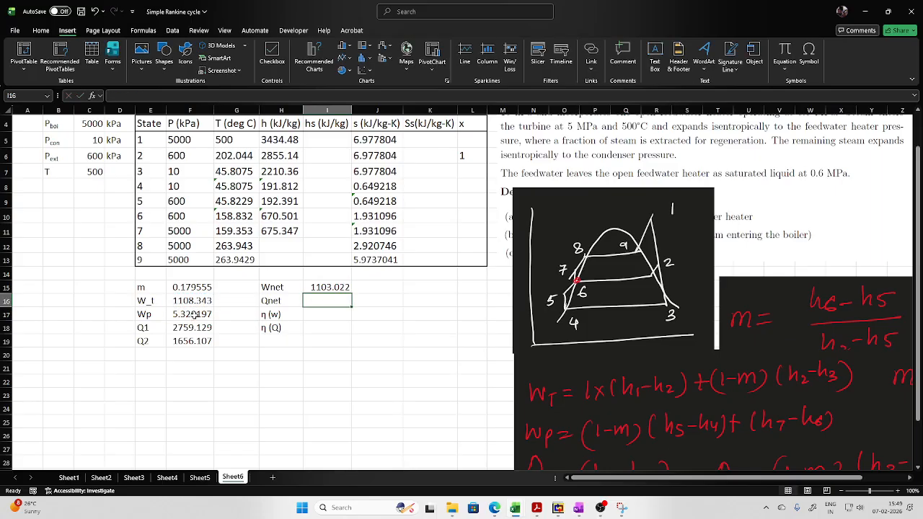
- Compute the net heat in I16 as heat supplied minus heat rejected with =F18-F19
type("=")
left_click(182, 328)
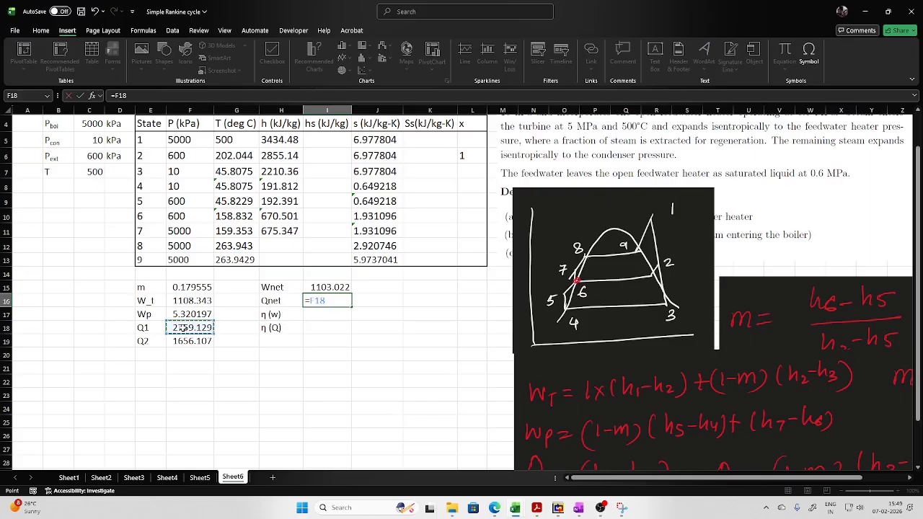
type("-")
left_click(183, 341)
key("Return")
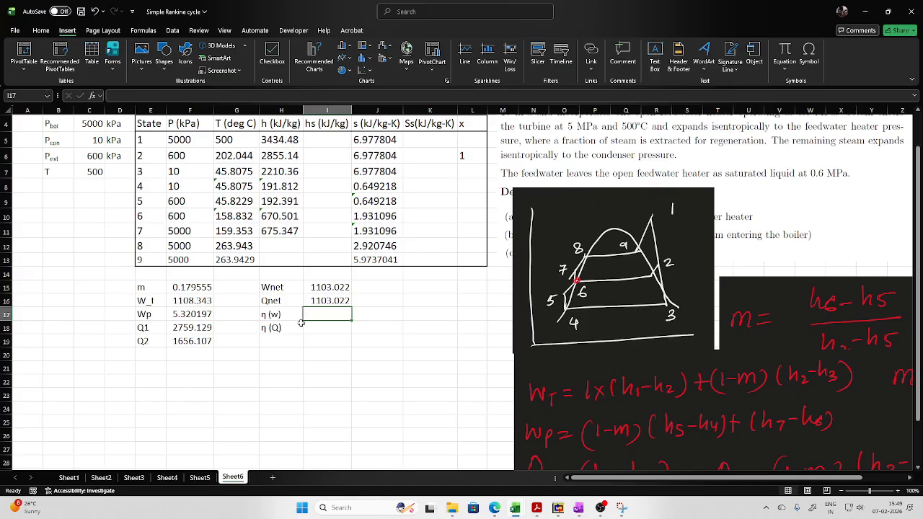
- Compute the work-based thermal efficiency in I17 with =I15/F18
type("=")
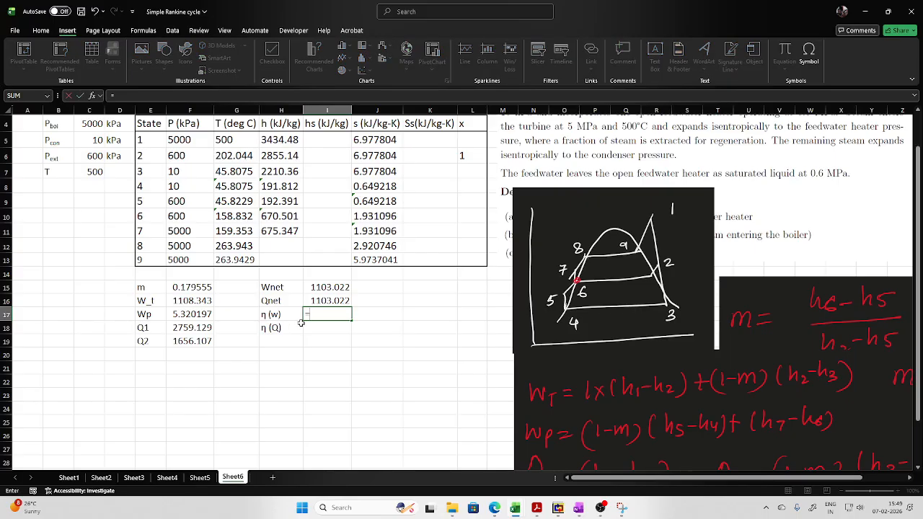
left_click(327, 287)
type("/")
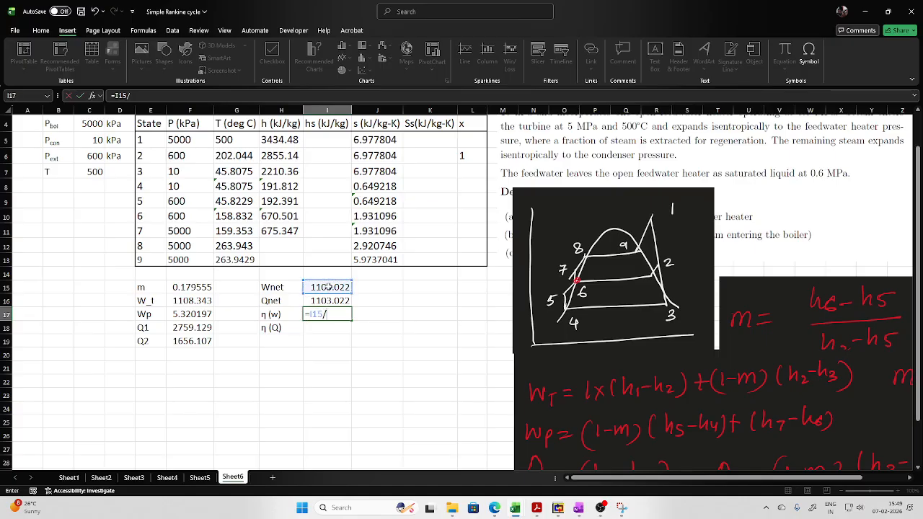
left_click(202, 330)
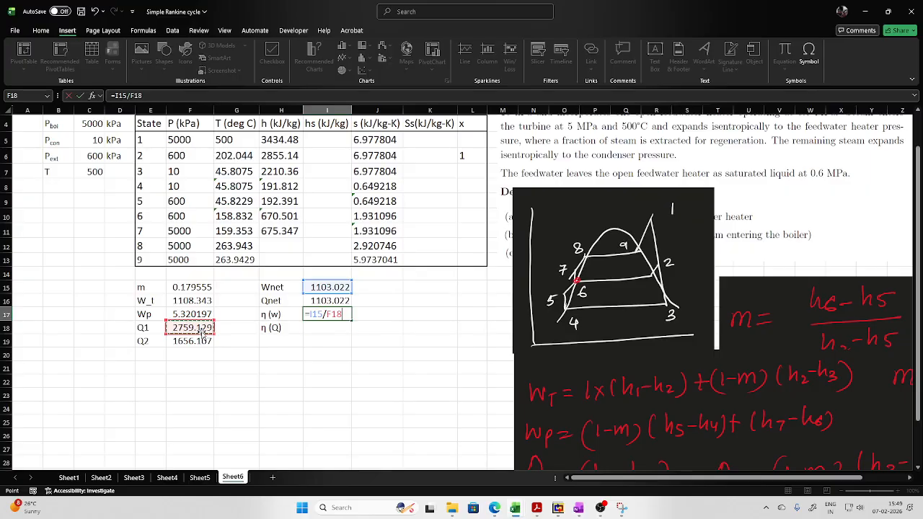
key("Return")
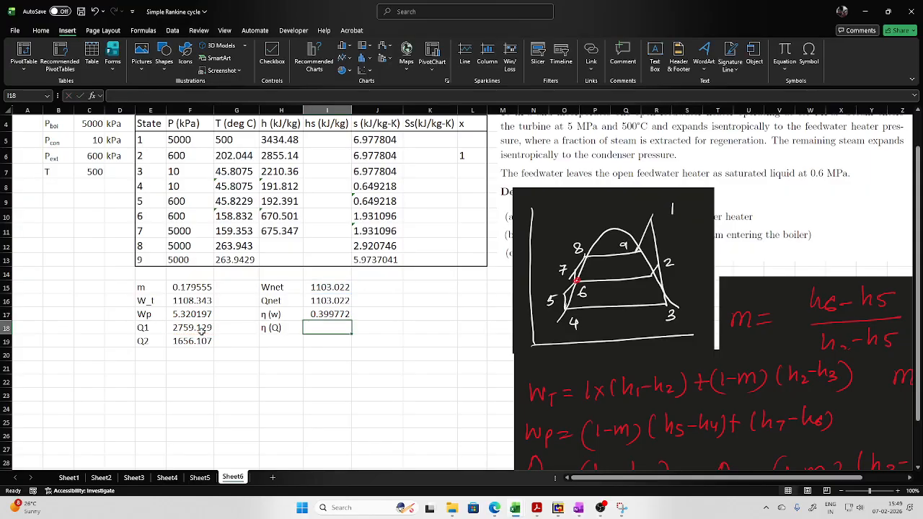
- Compute the heat-based thermal efficiency in I18 with =1-F19/F18
type("=")
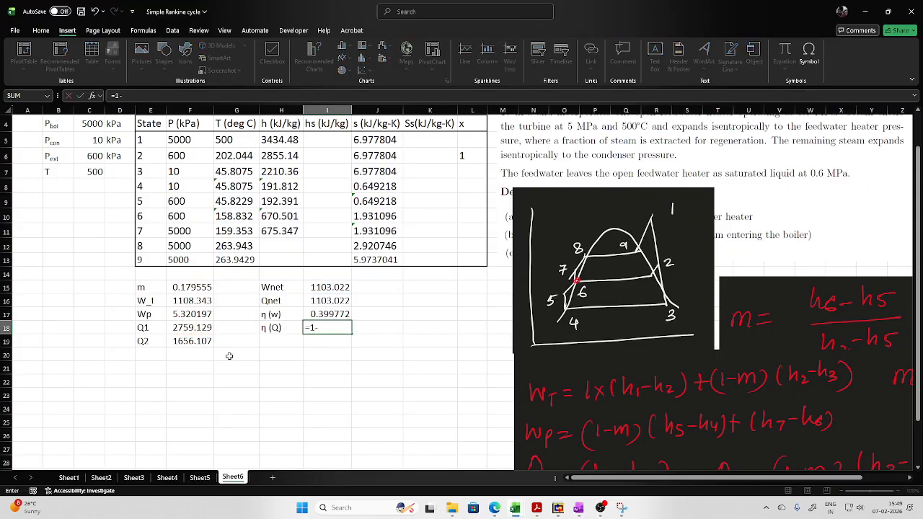
type("1-")
left_click(198, 341)
type("/")
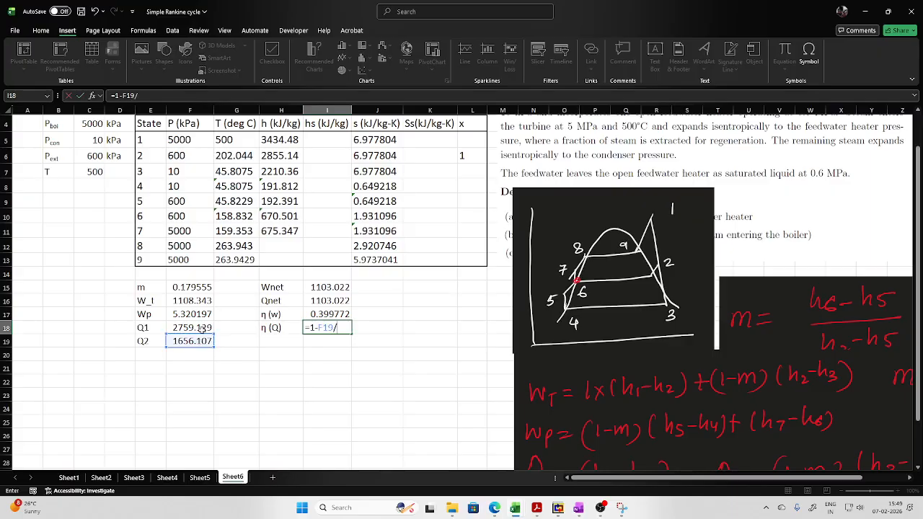
left_click(197, 328)
key("Return")
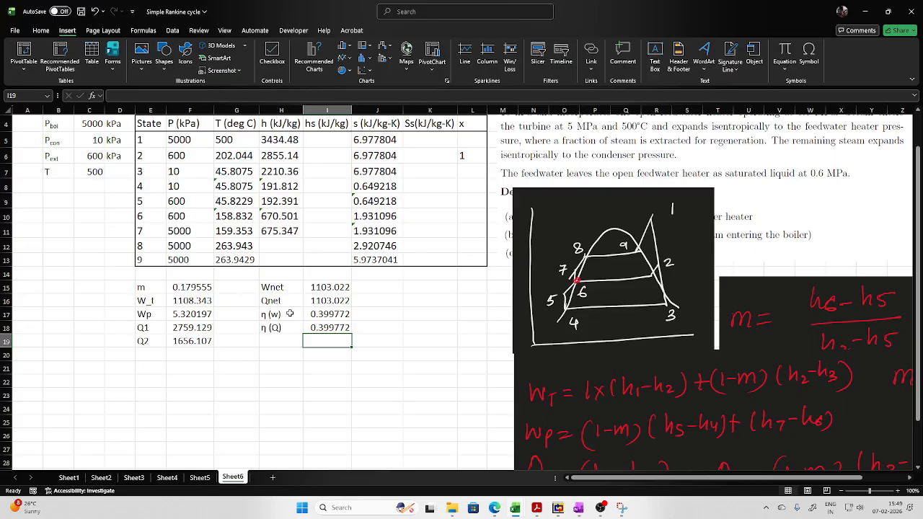
- Format the two efficiency values in I17:I18 as percentages and center them horizontally
left_click_drag(310, 318, 328, 330)
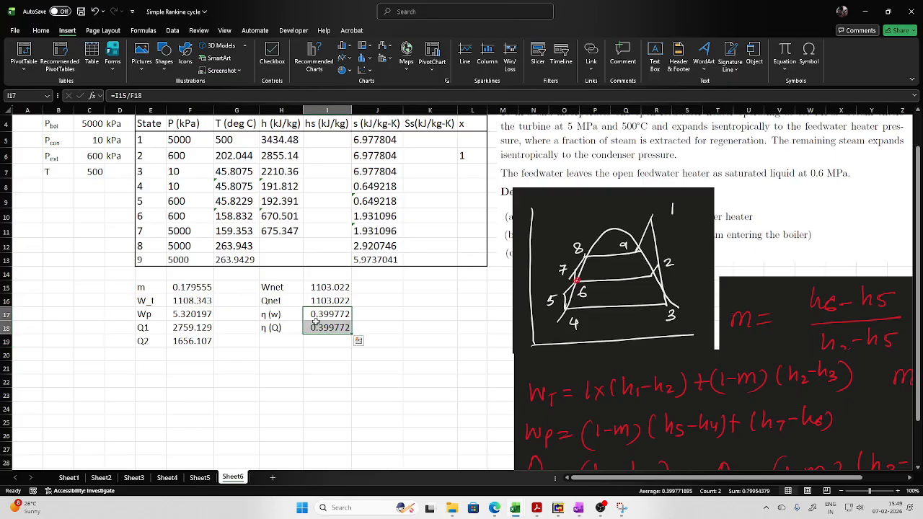
left_click(46, 31)
left_click(375, 64)
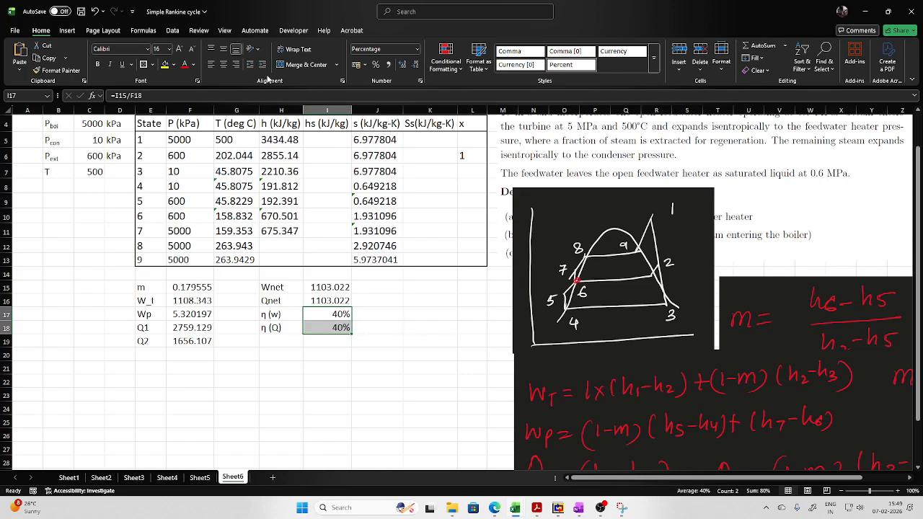
left_click(223, 64)
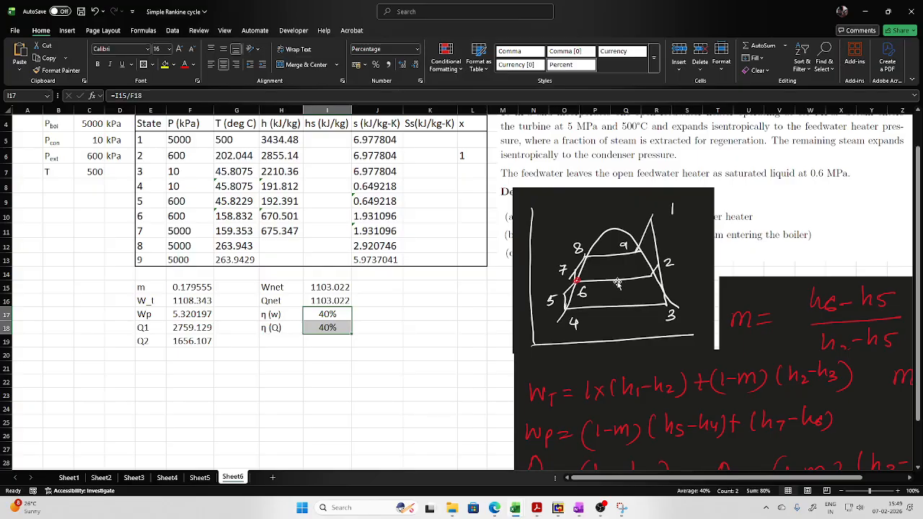
- Copy the T–S chart from Sheet2 into Sheet6 below the state table, and reposition the hand-drawn cycle sketch beside the table
left_click_drag(604, 282, 672, 281)
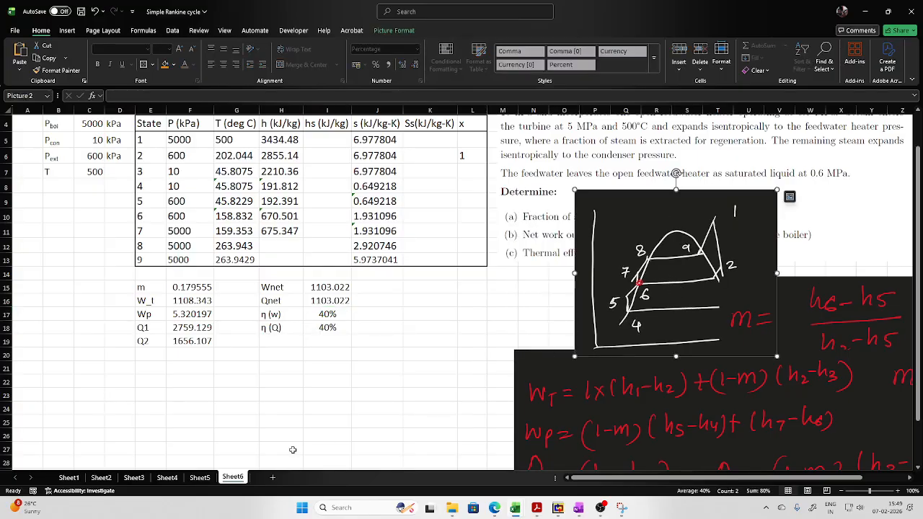
left_click(100, 478)
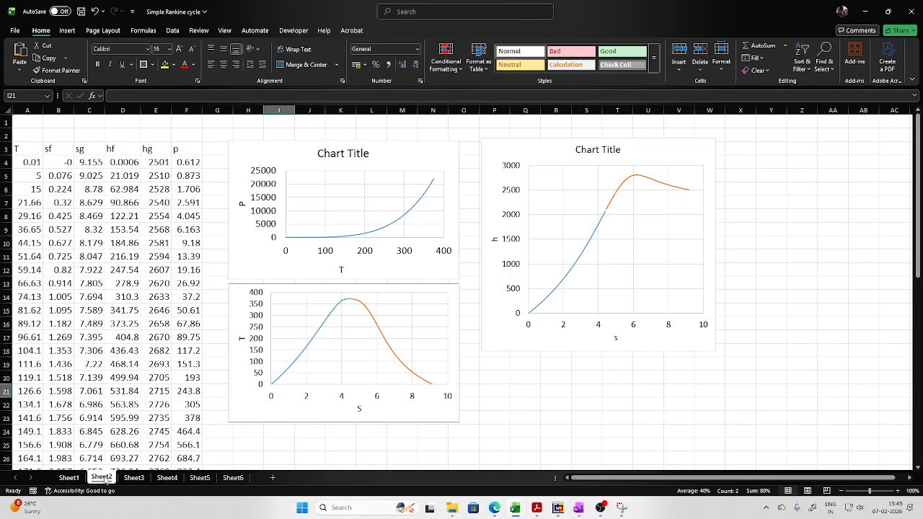
left_click(395, 411)
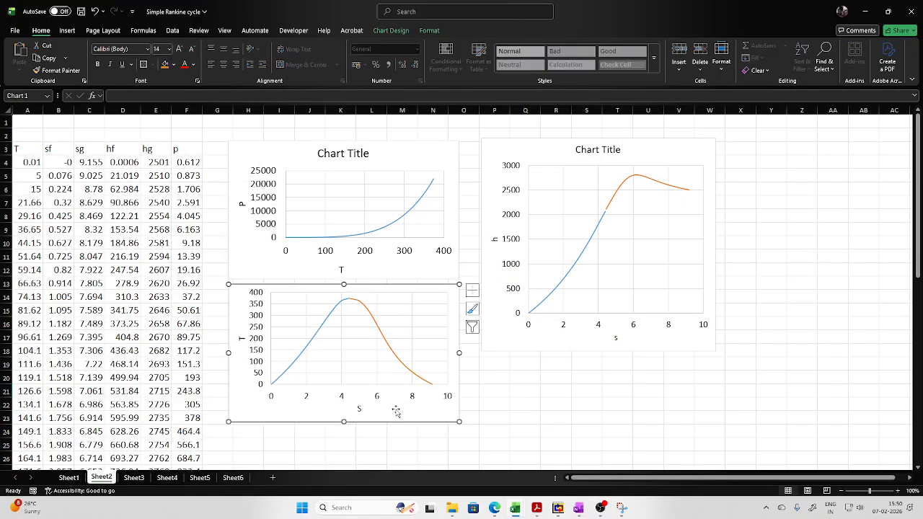
left_click(233, 478)
left_click(243, 407)
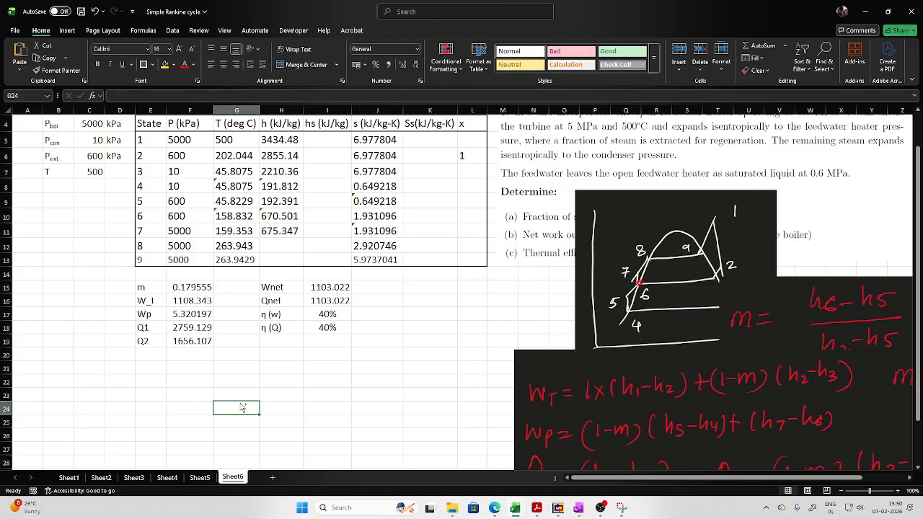
key("ctrl+v")
left_click_drag(432, 406, 340, 273)
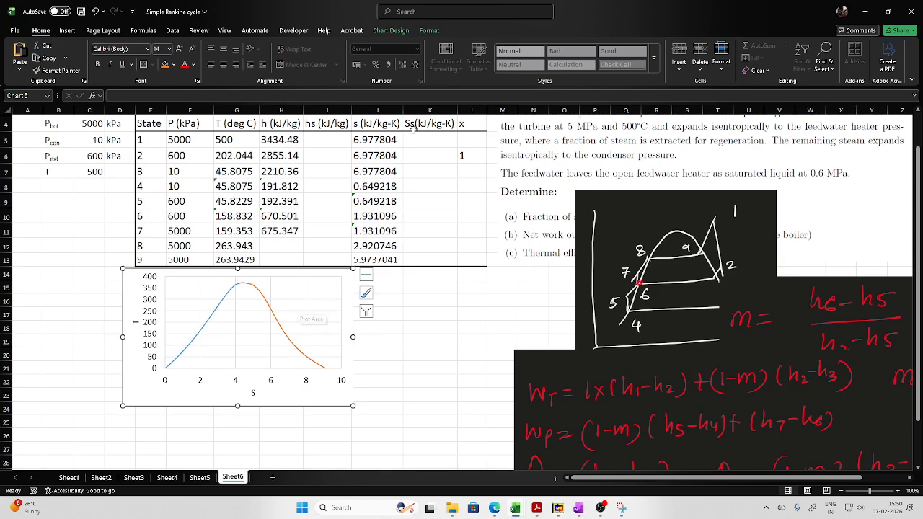
left_click_drag(659, 253, 581, 257)
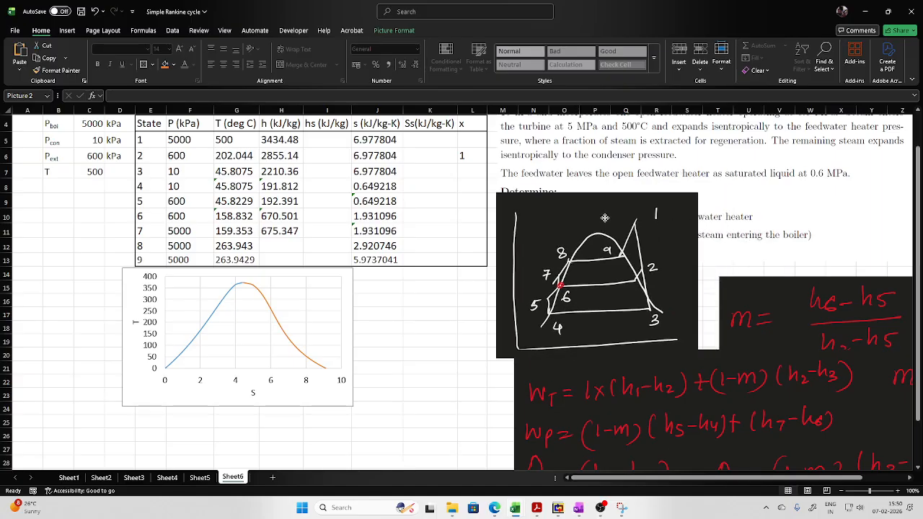
- Add a series for process 1–2 to the T–S chart, with X values J5,J6 and Y values G5,G6 from Sheet6
right_click(313, 308)
left_click(346, 366)
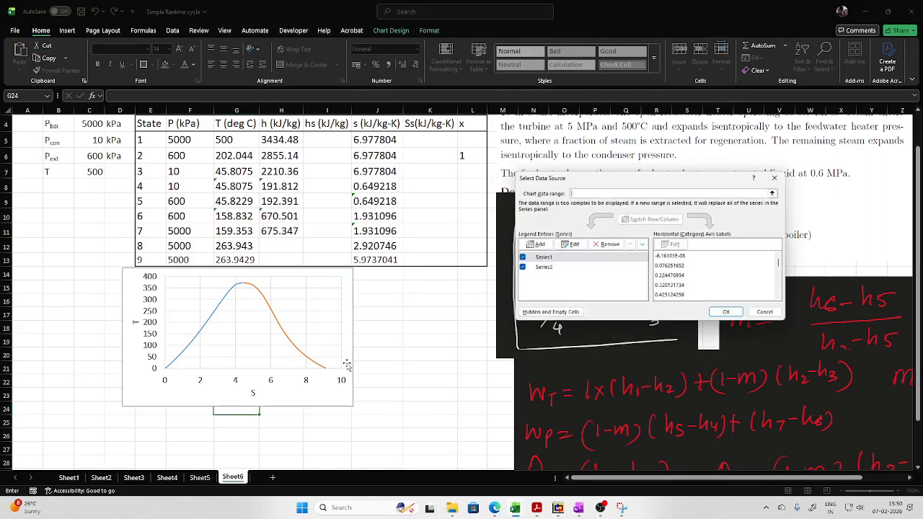
left_click_drag(585, 179, 184, 282)
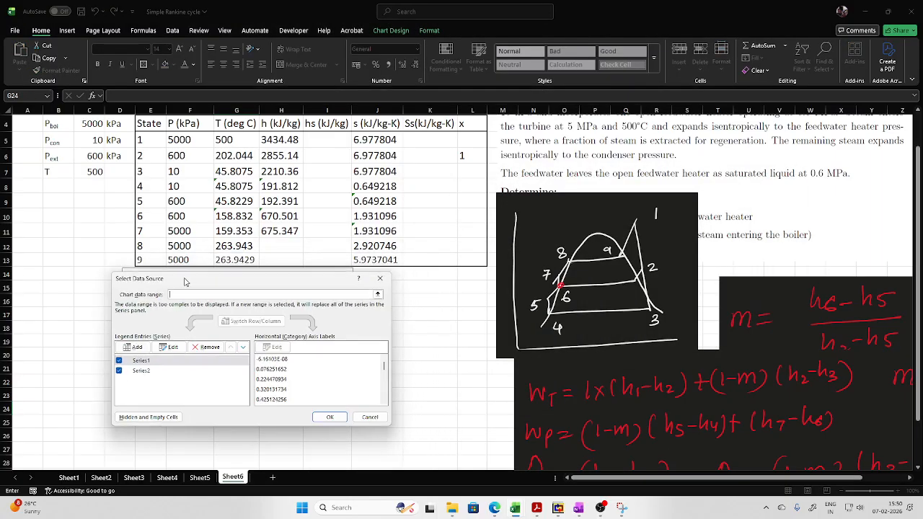
left_click(133, 347)
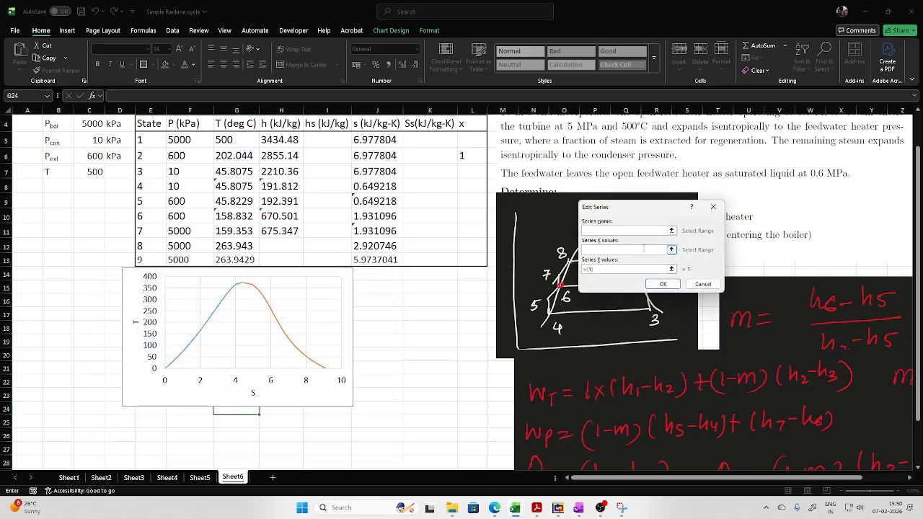
left_click_drag(664, 210, 271, 294)
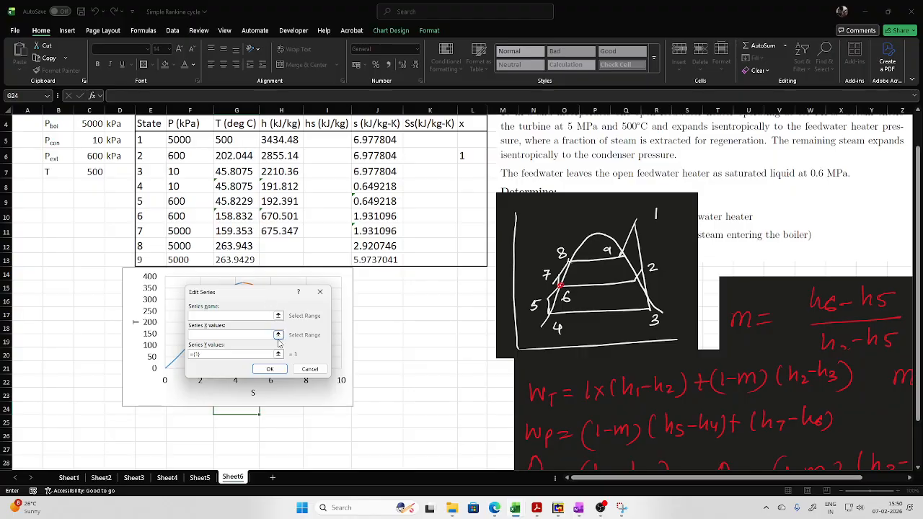
left_click(278, 336)
left_click(375, 139)
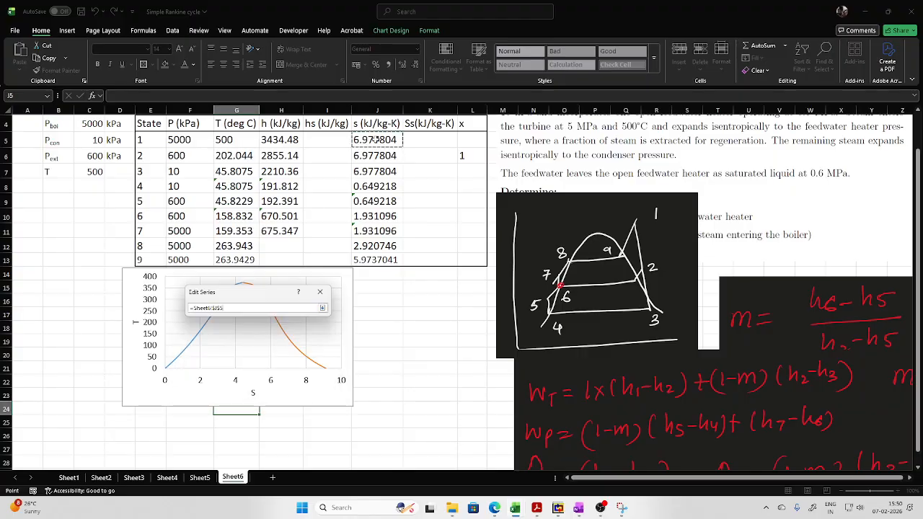
left_click(374, 155, "ctrl")
left_click(322, 308)
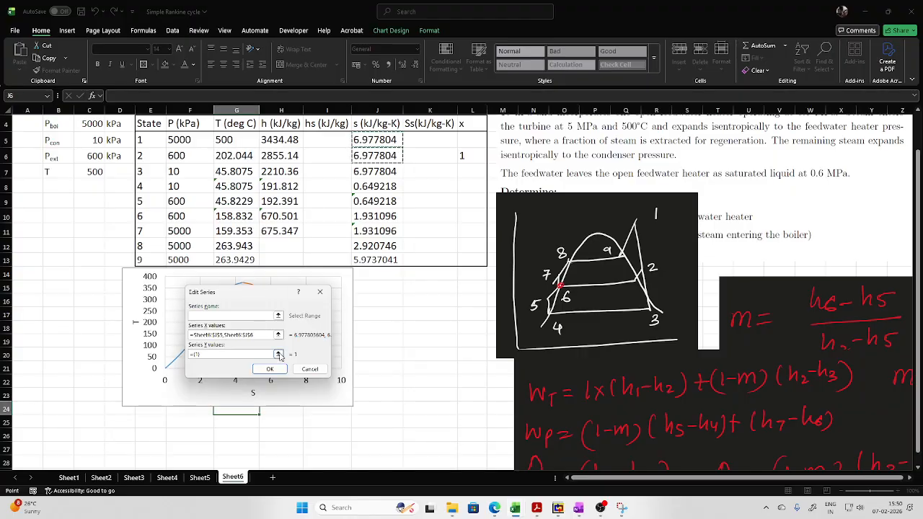
left_click(279, 354)
left_click(227, 139)
left_click(234, 155, "ctrl")
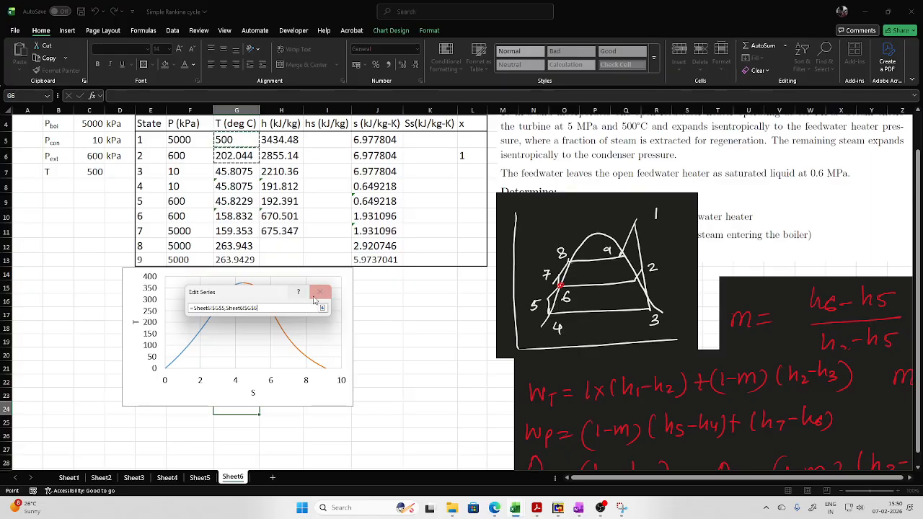
left_click(322, 307)
left_click(261, 365)
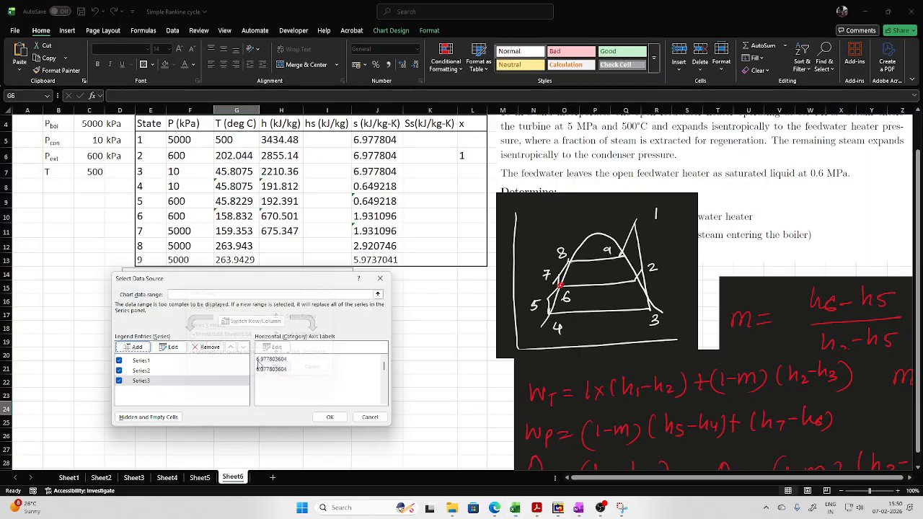
- Add a series for process 2–3 to the T–S chart, with X values J6,J7 and Y values G6,G7
left_click(133, 347)
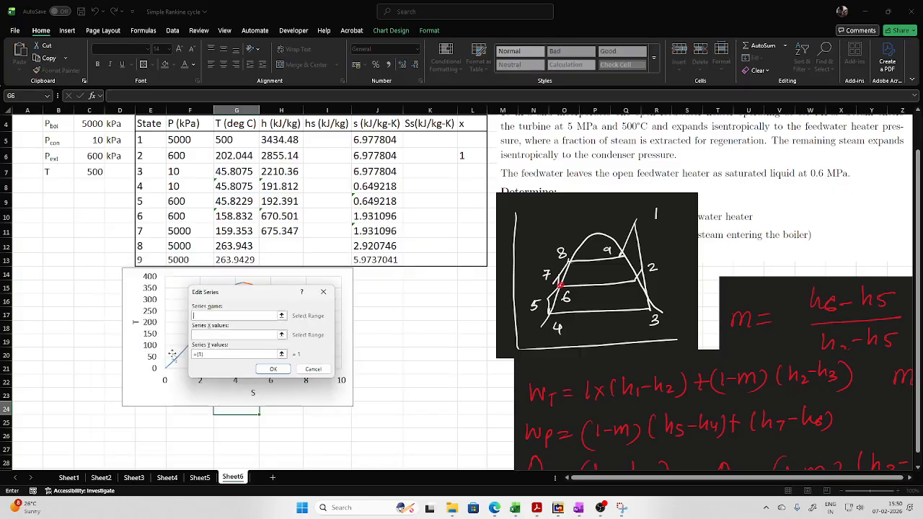
left_click(281, 335)
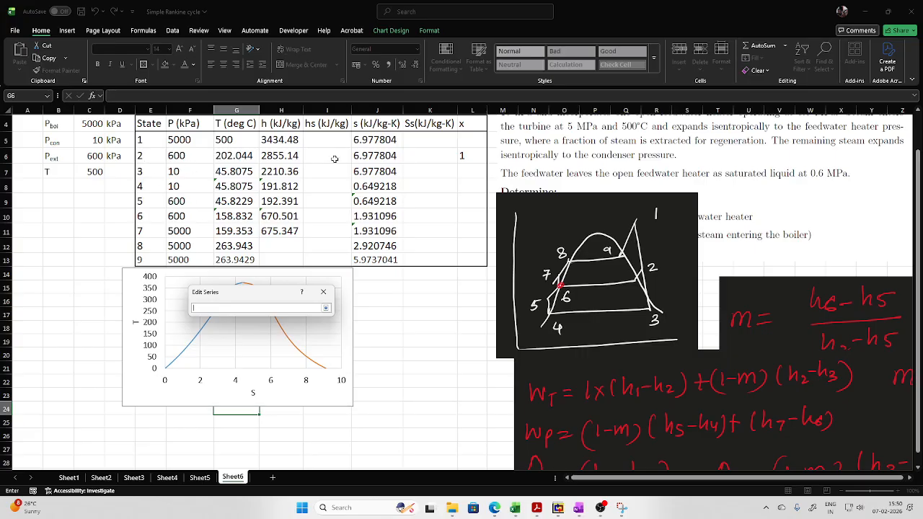
left_click(360, 156)
left_click(364, 173, "ctrl")
left_click(325, 308)
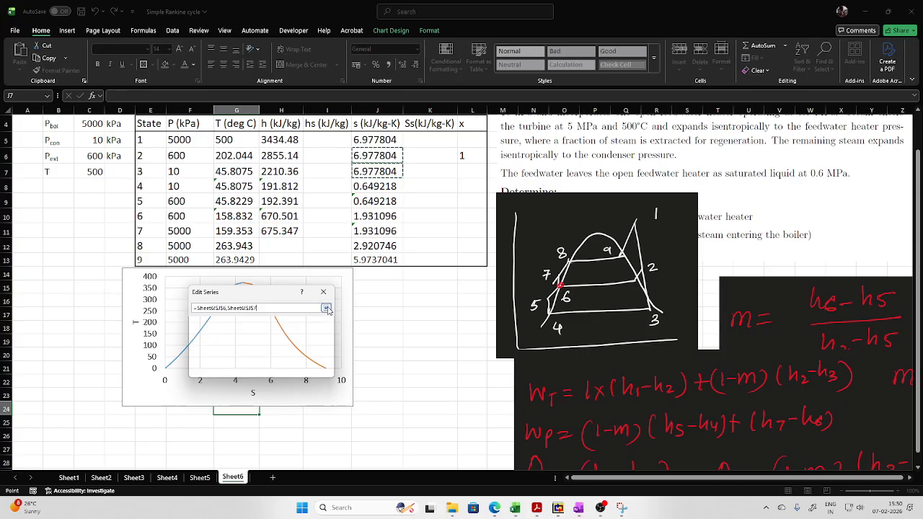
left_click(281, 353)
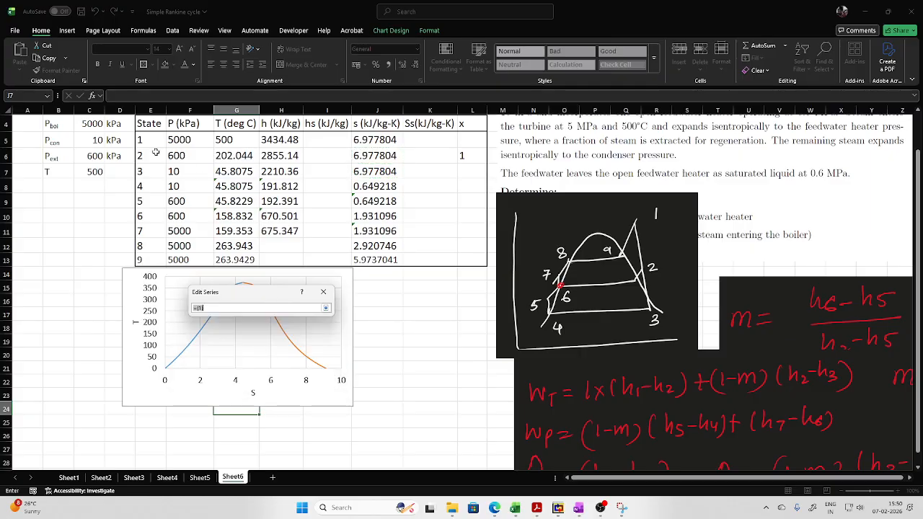
left_click(246, 156)
left_click(244, 172, "ctrl")
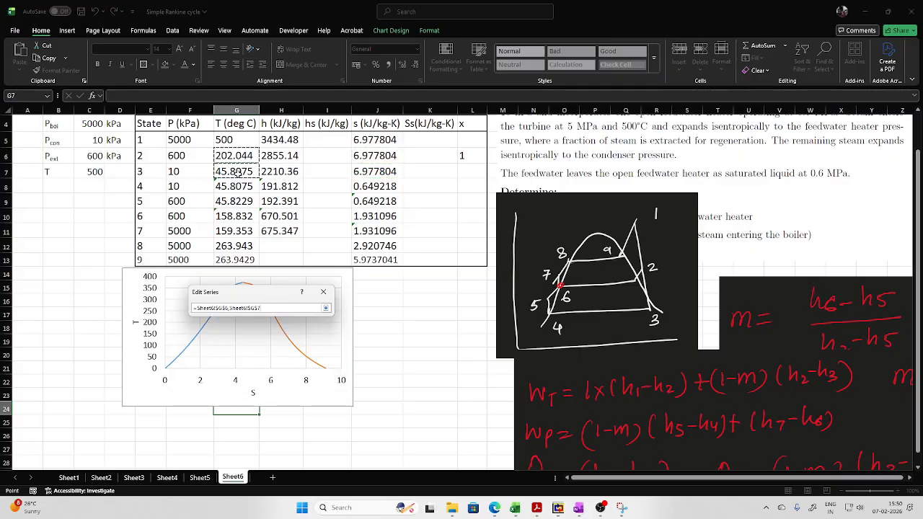
left_click(325, 308)
left_click(276, 369)
- Add a series for process 3–4 to the T–S chart, with X values J7,J8 and Y values G7,G8
left_click(131, 350)
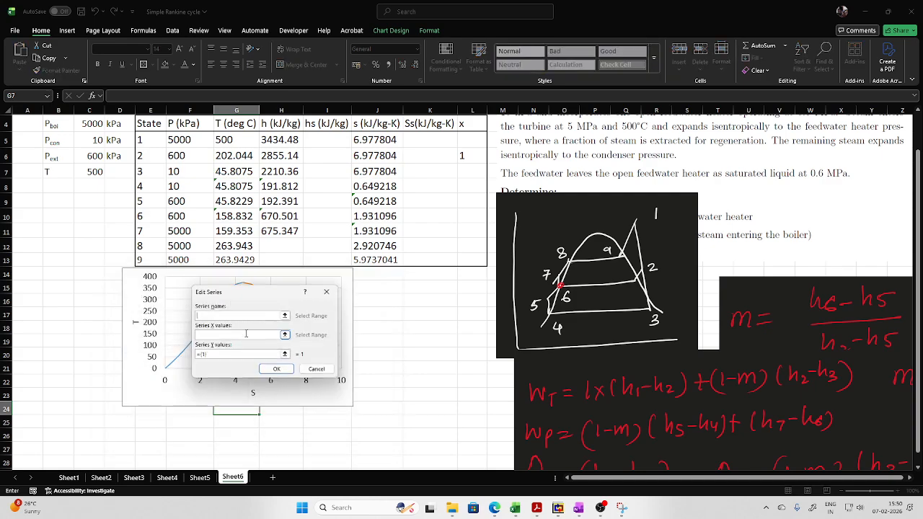
left_click(285, 335)
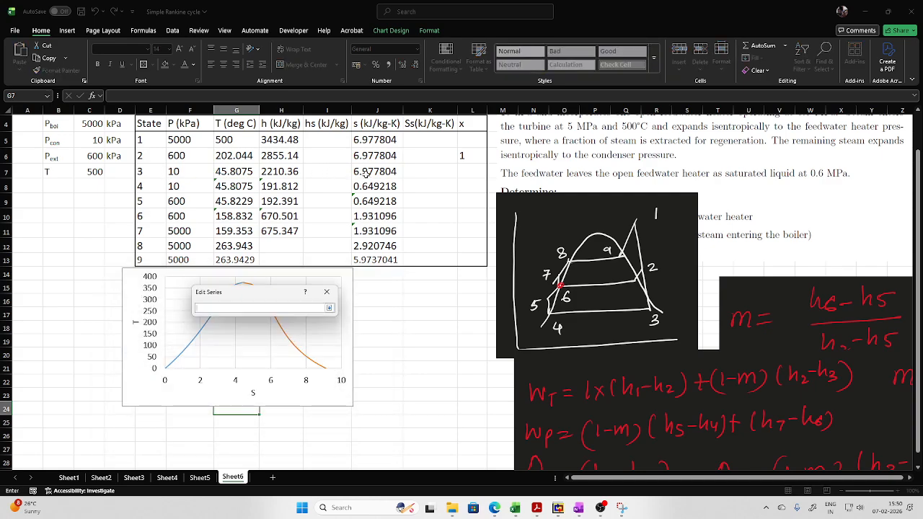
left_click(366, 174)
left_click(367, 187, "ctrl")
left_click(329, 308)
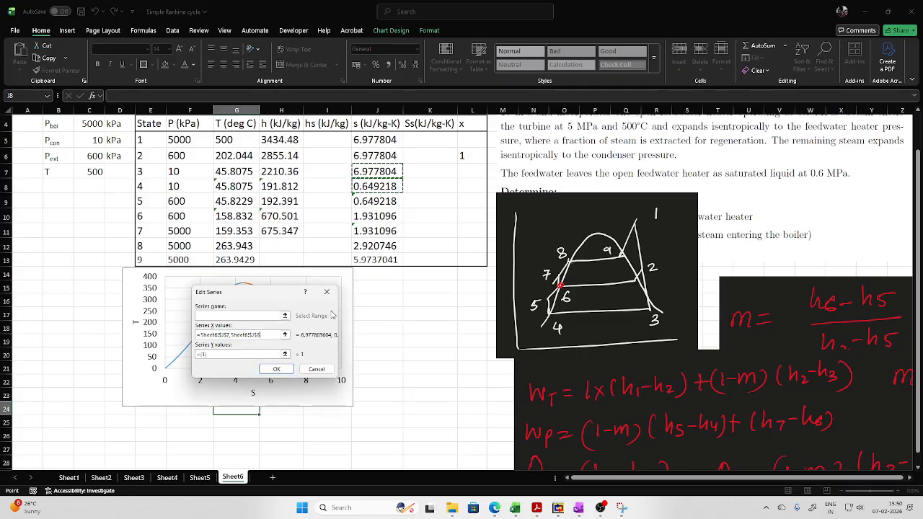
left_click(285, 354)
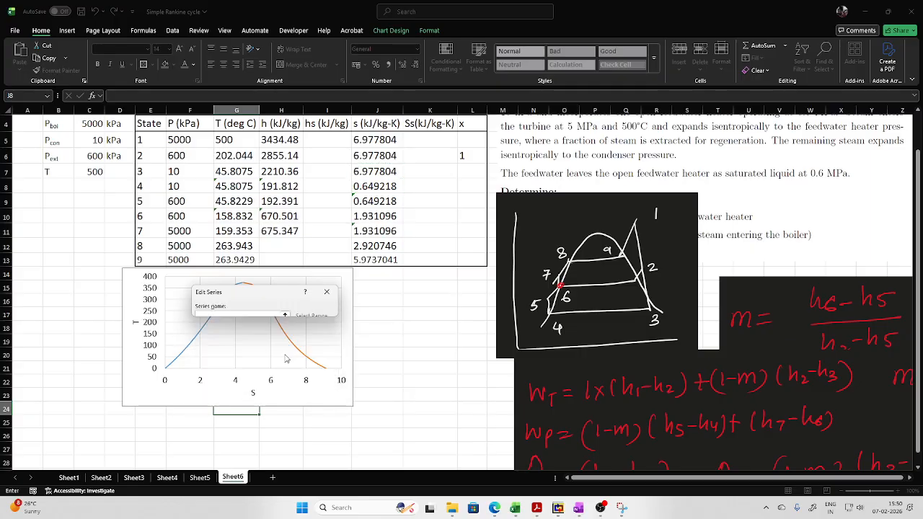
left_click(230, 171)
left_click(229, 186, "ctrl")
left_click(328, 307)
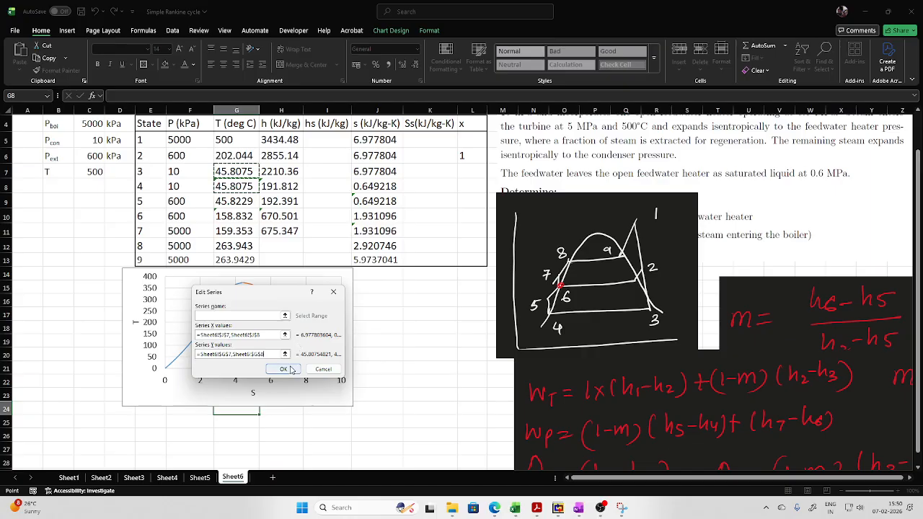
left_click(283, 370)
- Add a series for process 4–5 to the T–S chart, with X values J8,J9 and Y values G8,G9
left_click(133, 348)
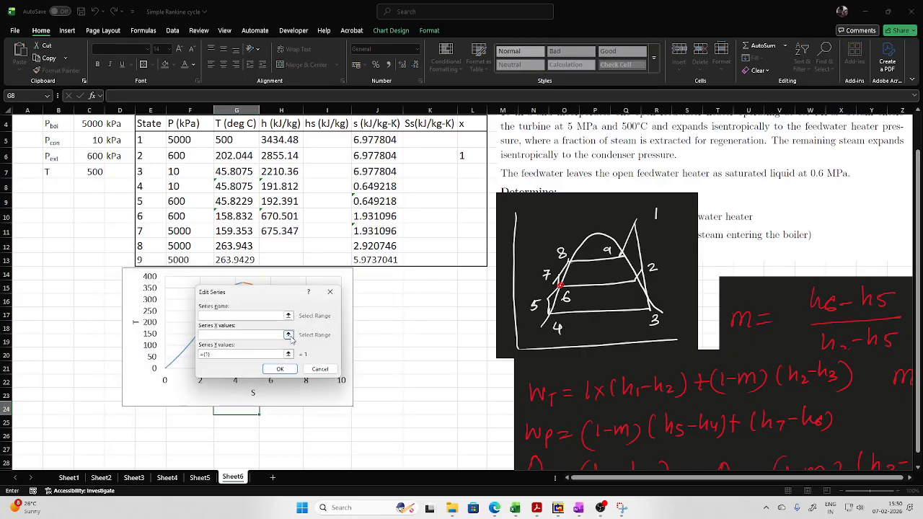
left_click(289, 336)
left_click(364, 188)
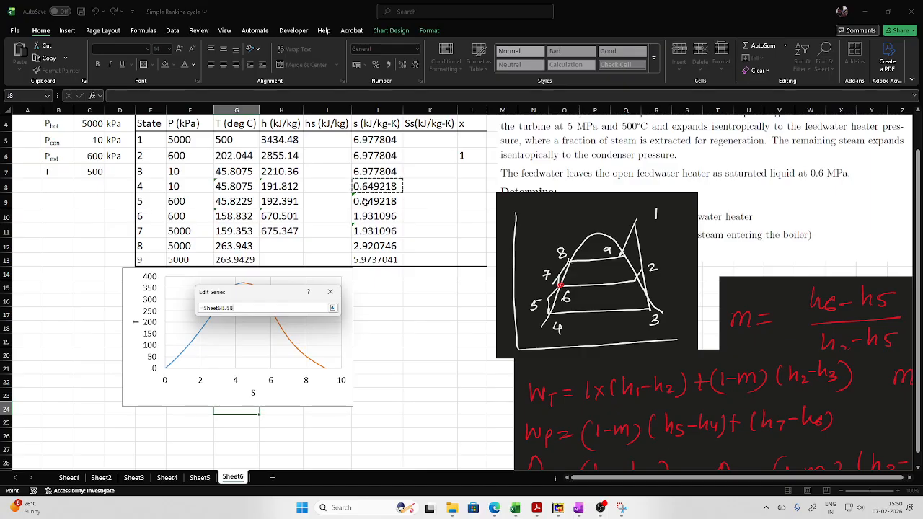
left_click(364, 202, "ctrl")
left_click(330, 308)
left_click(289, 356)
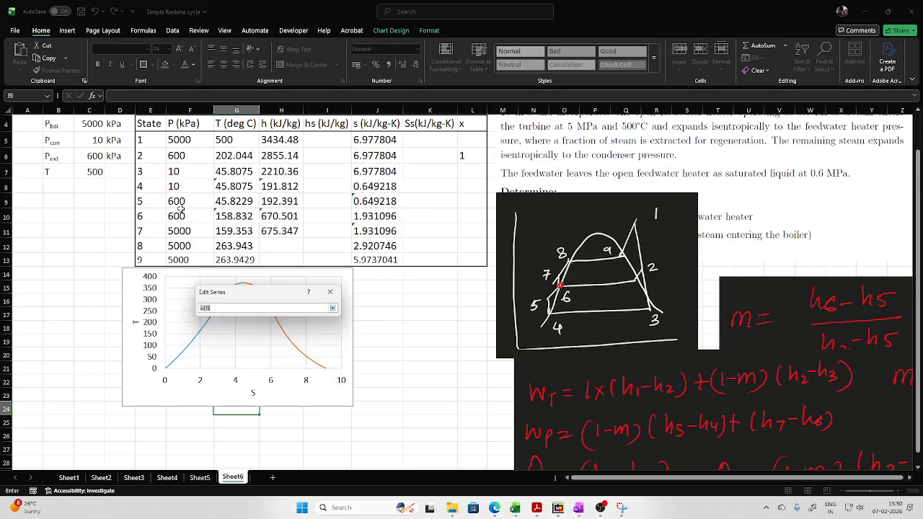
left_click(238, 186)
left_click(238, 201, "ctrl")
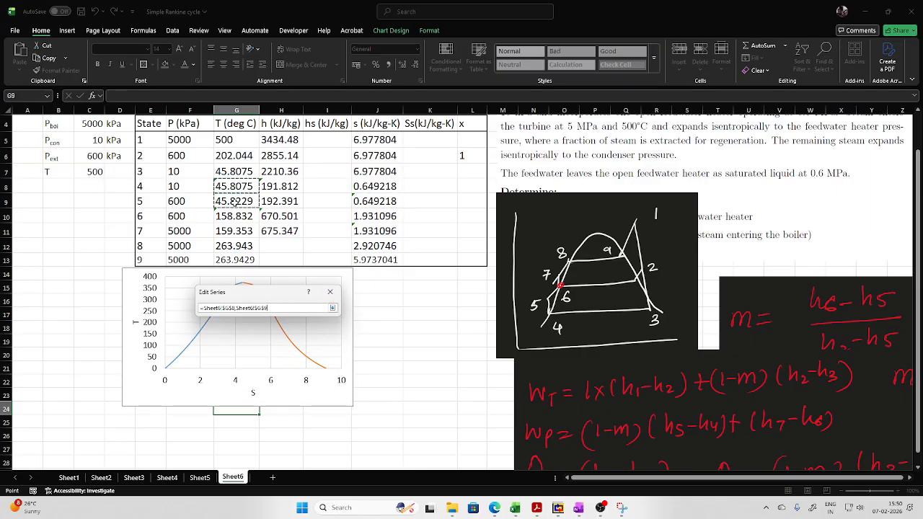
left_click(332, 308)
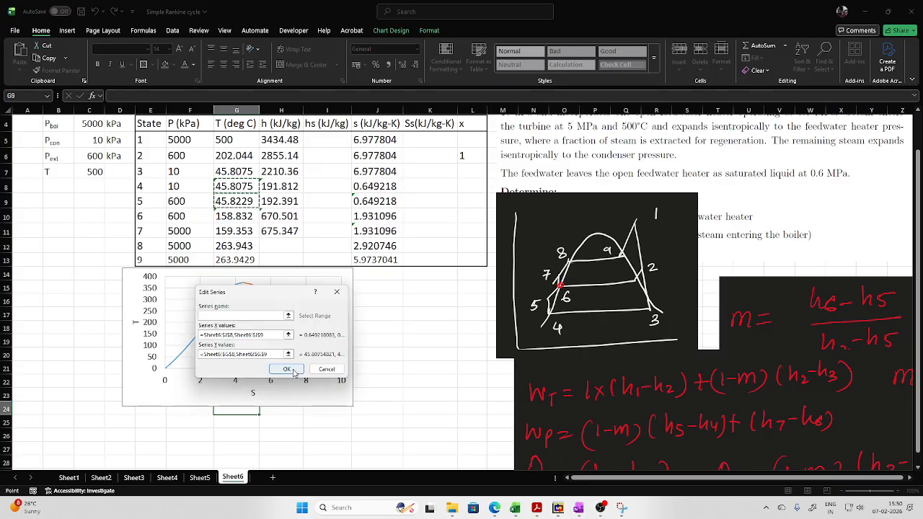
left_click(290, 370)
- Add a series for process 5–6 to the T–S chart, with X values J9,J10 and Y values G9,G10
left_click(136, 346)
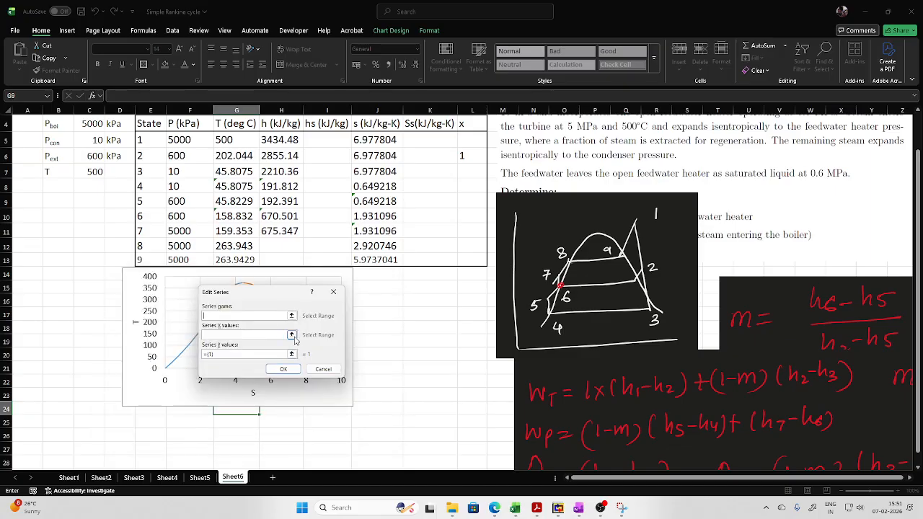
left_click(292, 335)
left_click(375, 201)
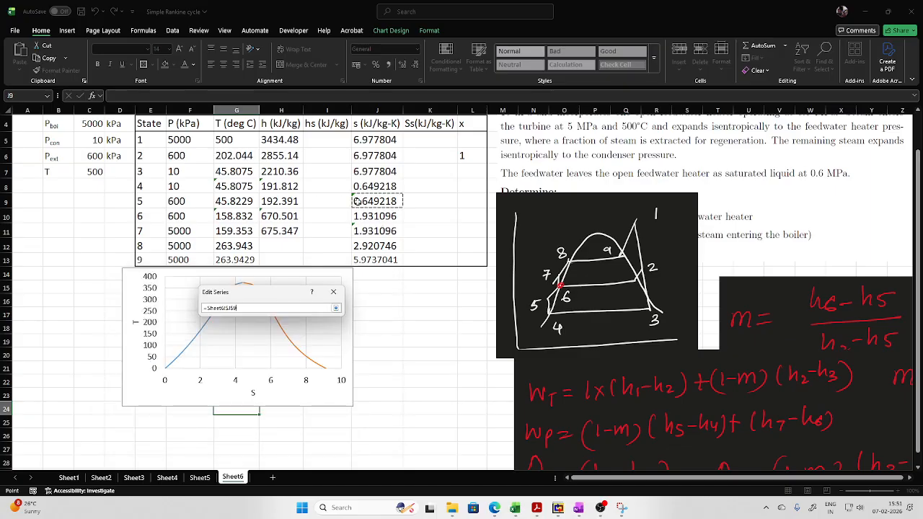
left_click(374, 217, "ctrl")
left_click(335, 308)
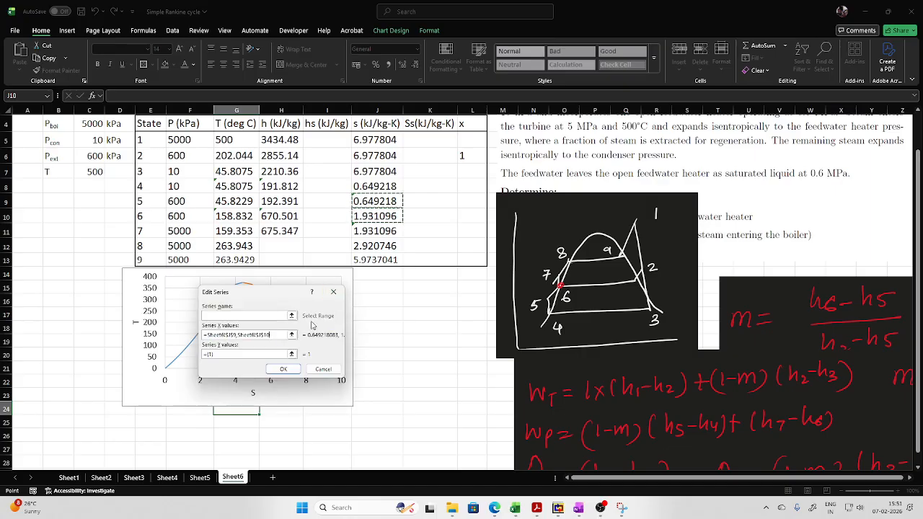
left_click(292, 354)
left_click(230, 202)
left_click(234, 216, "ctrl")
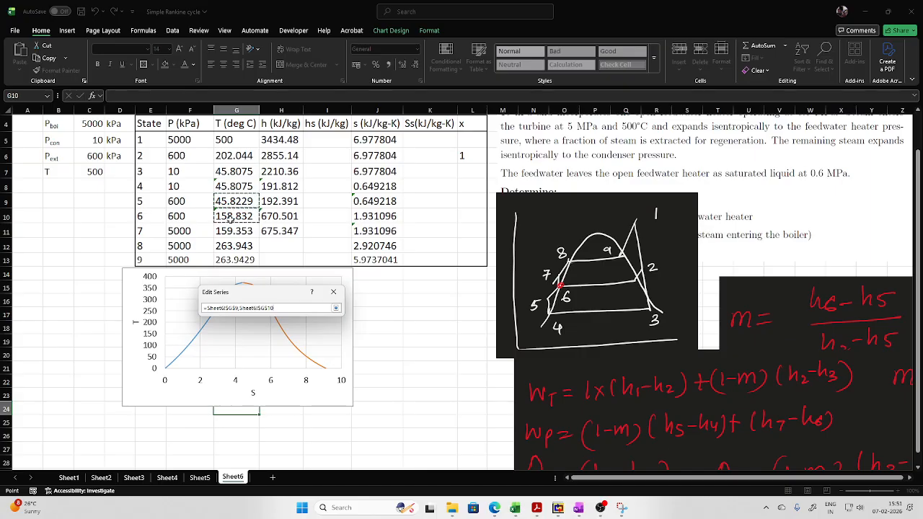
left_click(335, 307)
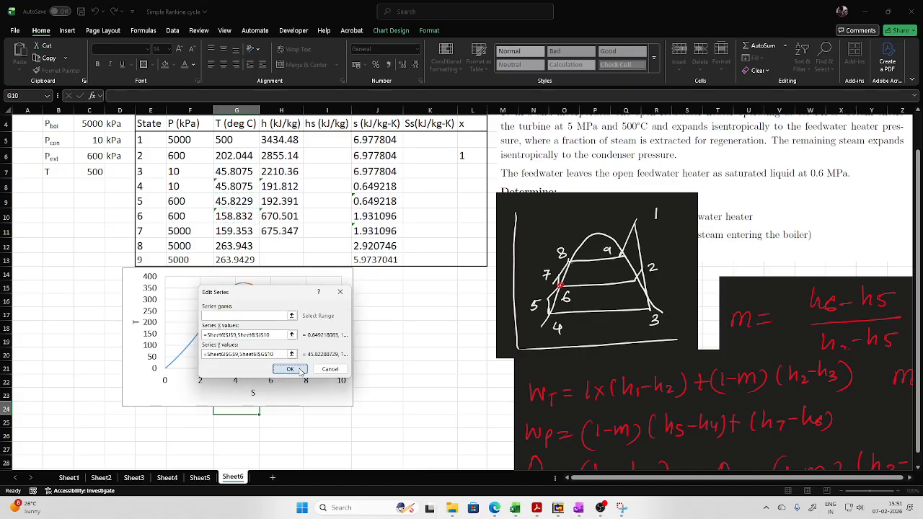
left_click(290, 368)
- Add a series for process 6–7 to the T–S chart, with X values J10,J11 and Y values G10,G11
left_click(121, 352)
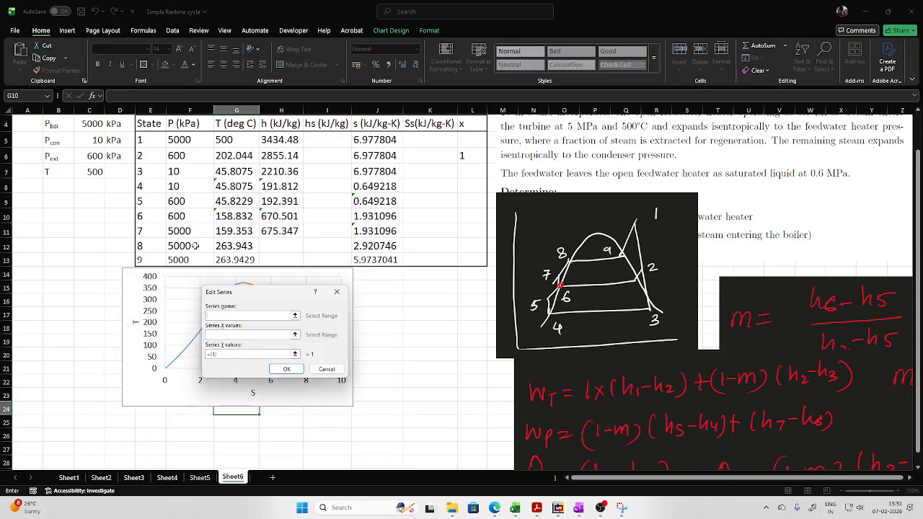
left_click(295, 334)
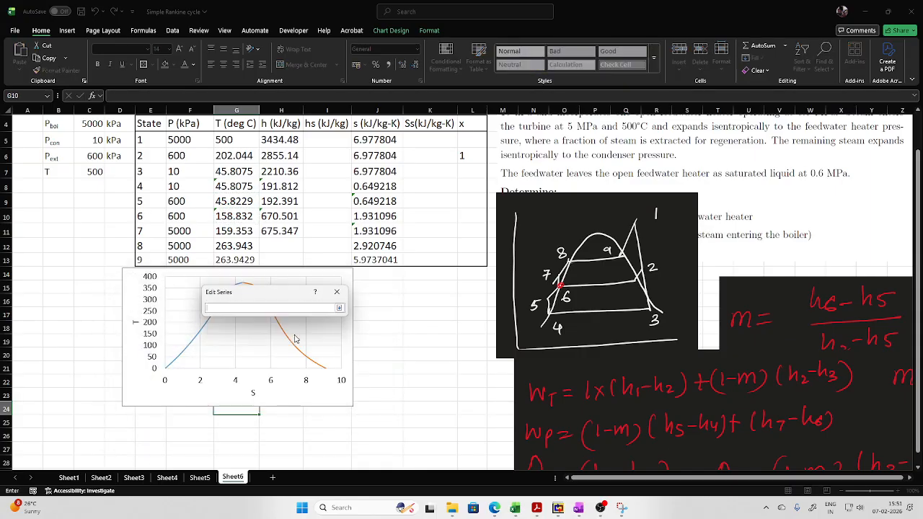
left_click(356, 216)
left_click(356, 231, "ctrl")
left_click(336, 308)
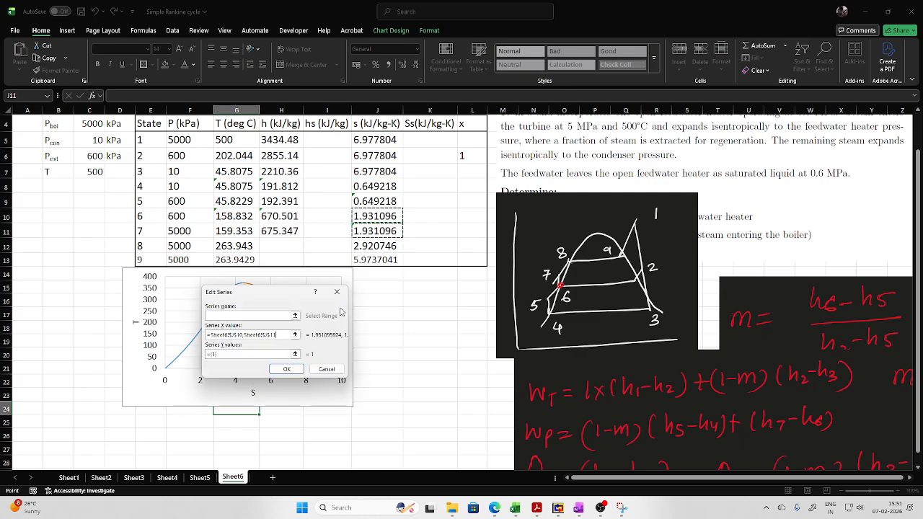
left_click(295, 354)
left_click(242, 217)
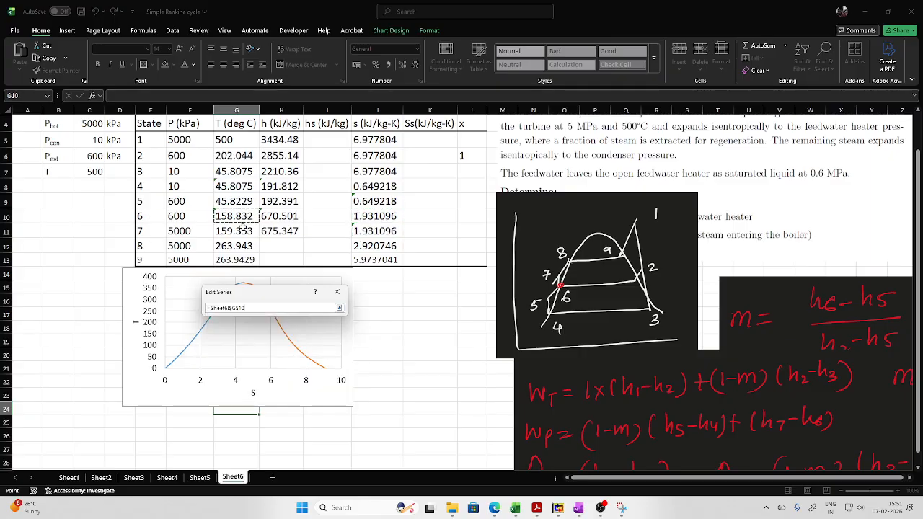
left_click(242, 230, "ctrl")
left_click(338, 308)
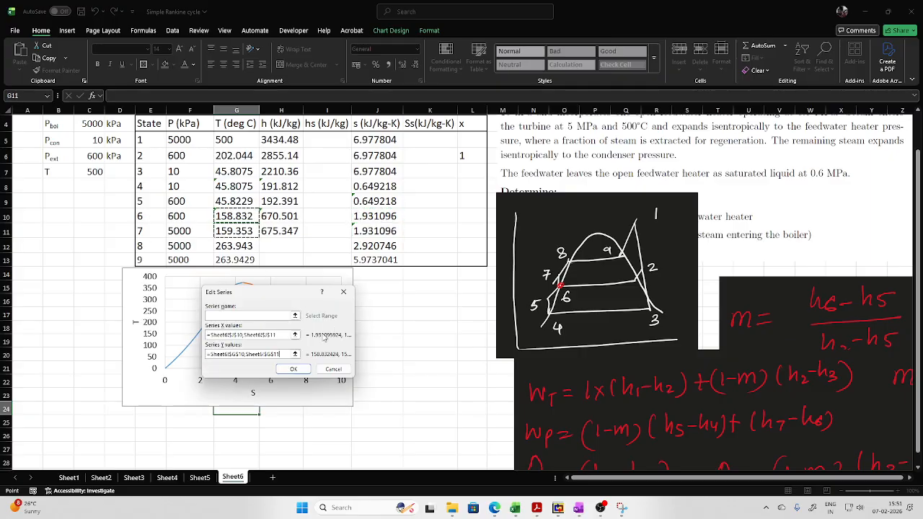
left_click(303, 373)
- Add a series for process 7–8 to the T–S chart, with X values J11,J12 and Y values G11,G12
left_click(191, 329)
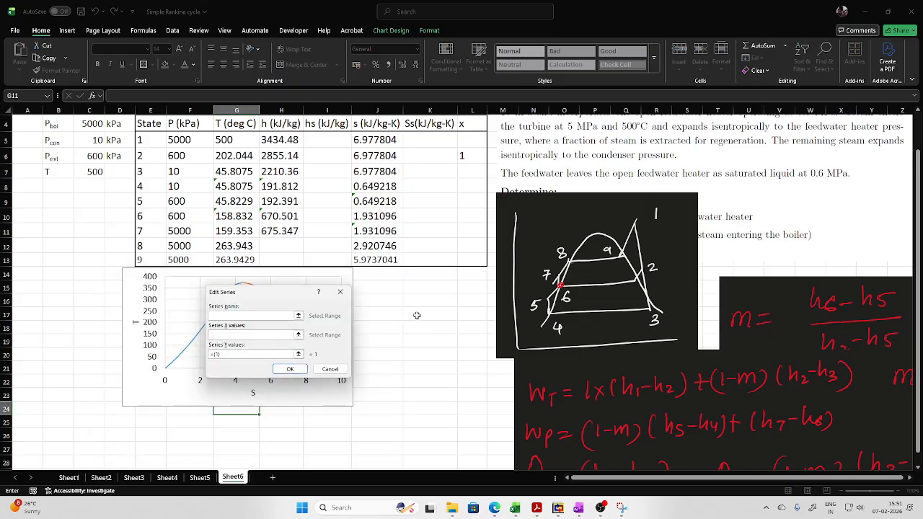
left_click(297, 337)
left_click(365, 231)
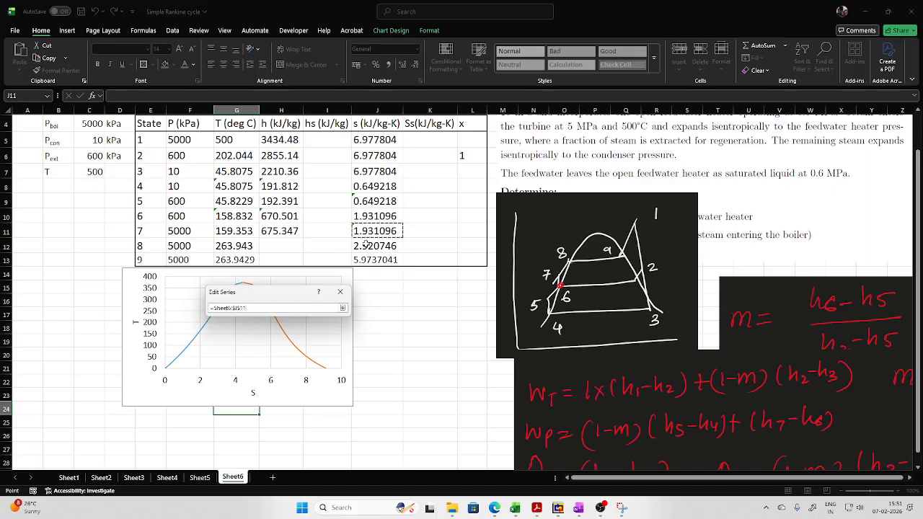
left_click(342, 308)
left_click(300, 359)
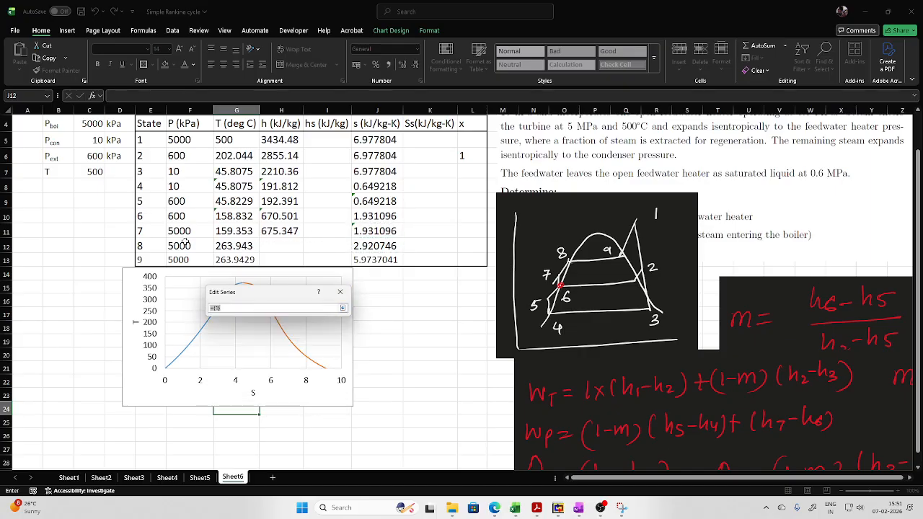
left_click(238, 231)
left_click(238, 246, "ctrl")
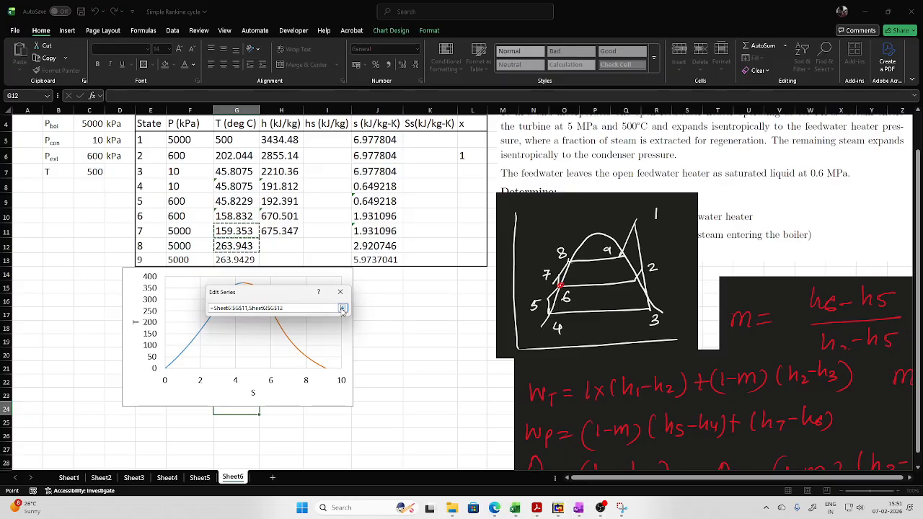
left_click(343, 307)
left_click(296, 368)
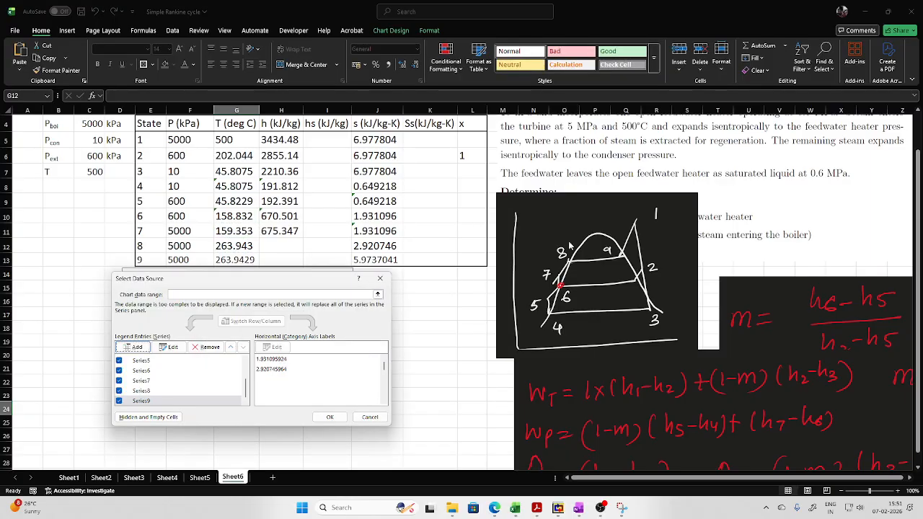
- Add a series for process 8–9 to the T–S chart, with X values J12,J13 and Y values G12,G13
left_click(134, 346)
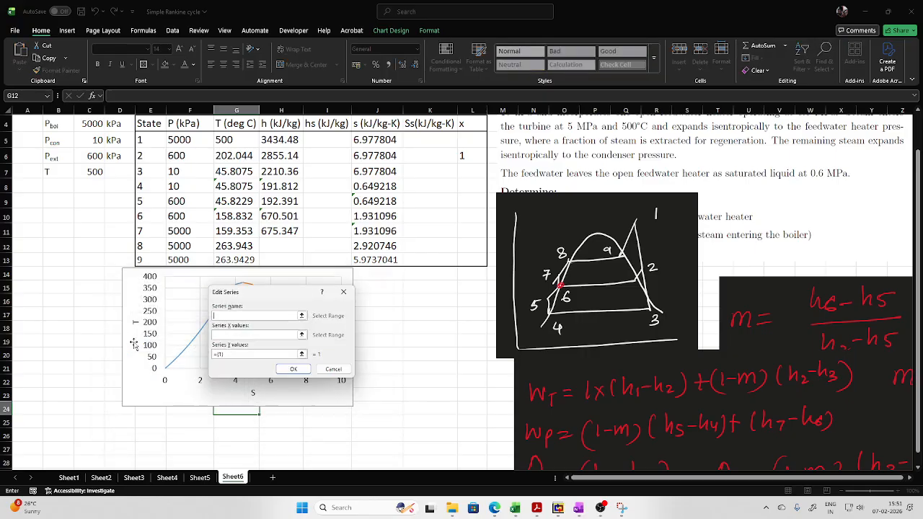
left_click(297, 339)
left_click(357, 245)
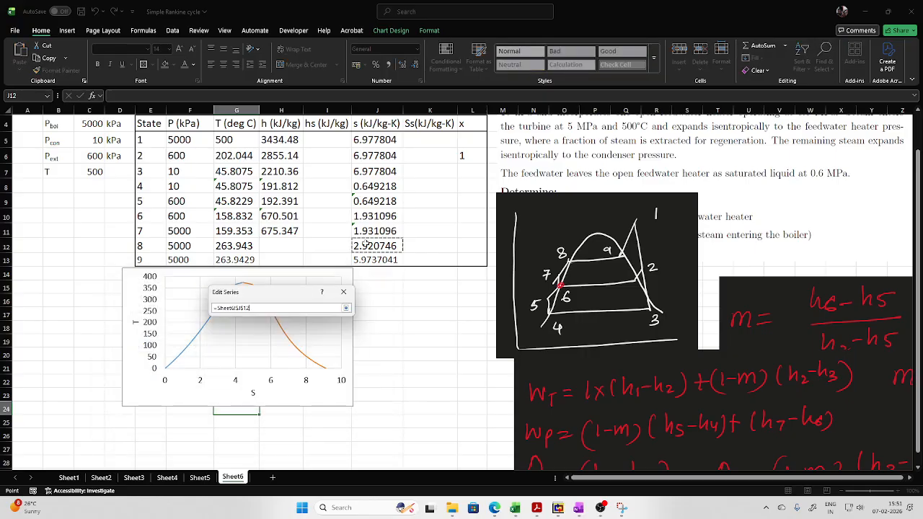
left_click(361, 260, "ctrl")
left_click(346, 308)
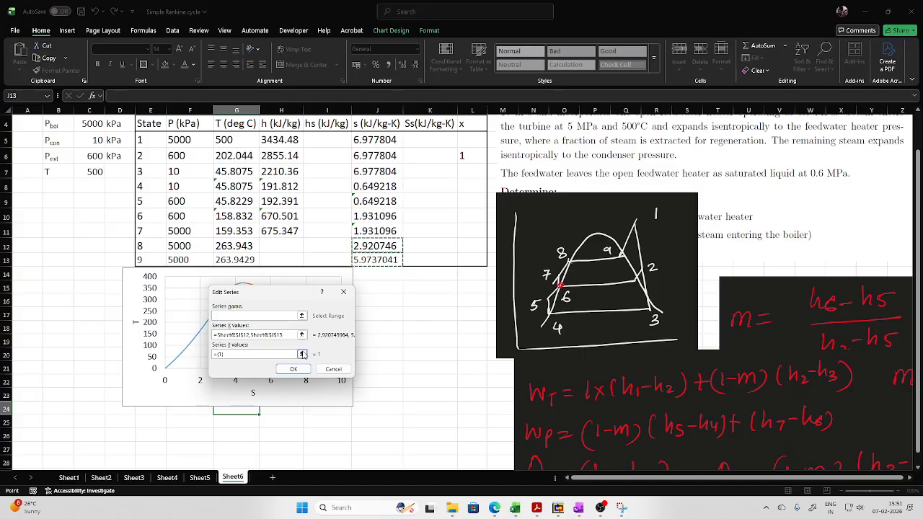
left_click(301, 353)
left_click(235, 246)
left_click(235, 260, "ctrl")
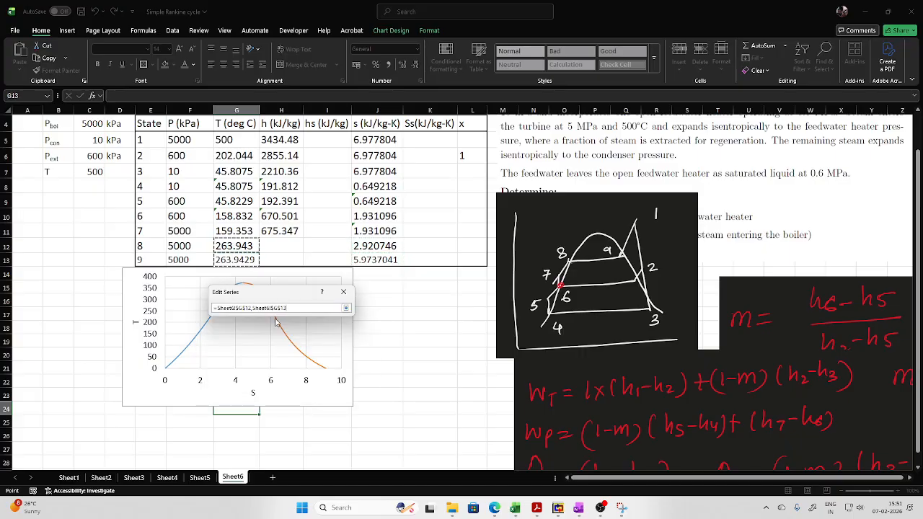
left_click(346, 308)
left_click(311, 367)
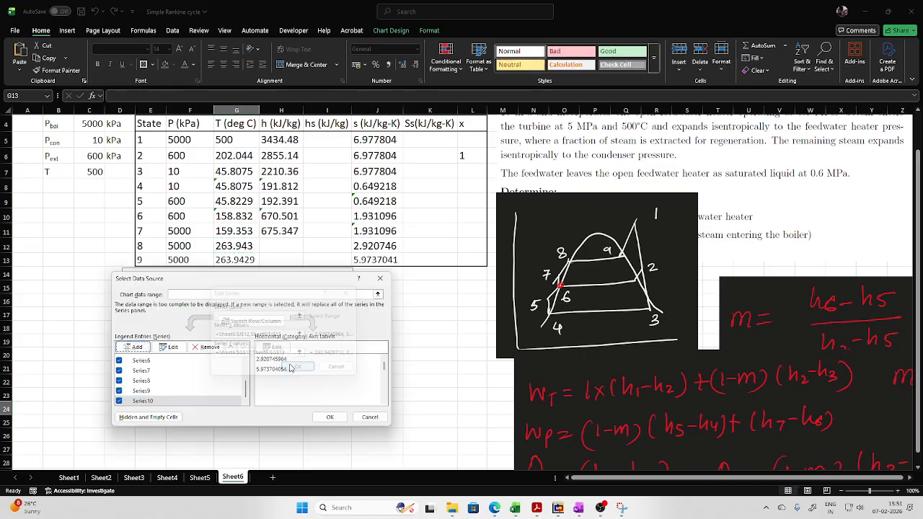
- Add a series for process 9–1 with X values J13,J5 and Y values G13,G5, and apply the chart's data selection
left_click(132, 347)
left_click(305, 334)
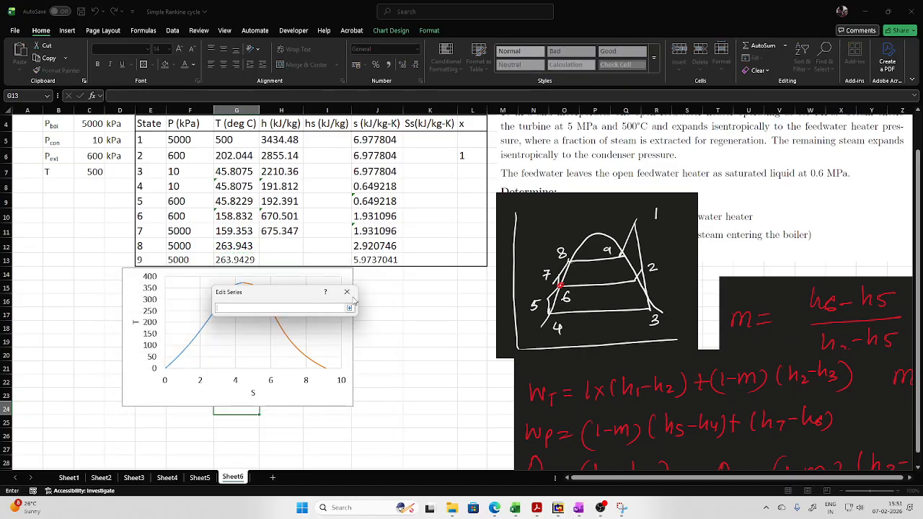
left_click(384, 259)
left_click(375, 140, "ctrl")
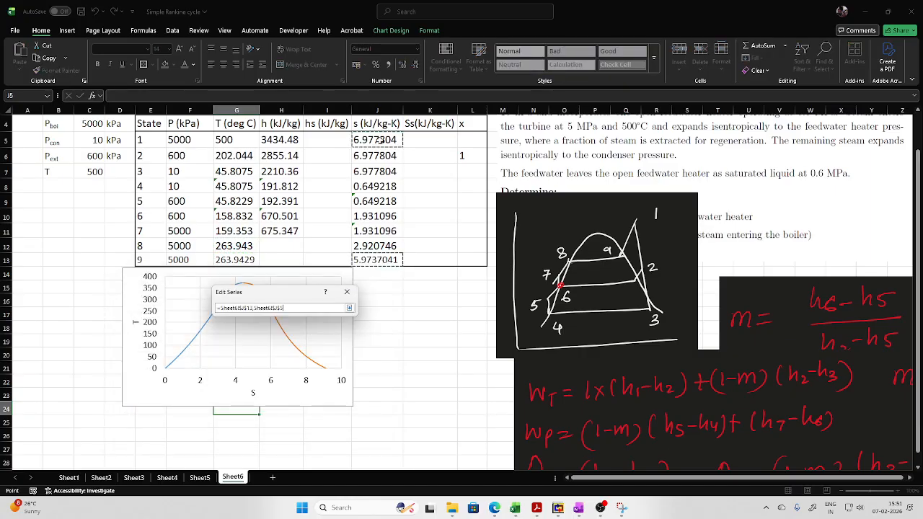
left_click(349, 307)
left_click(304, 352)
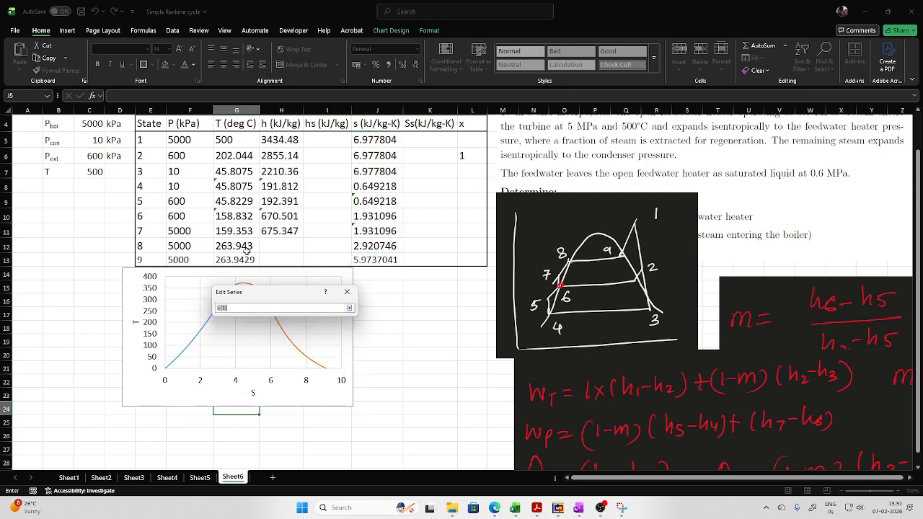
left_click(235, 260)
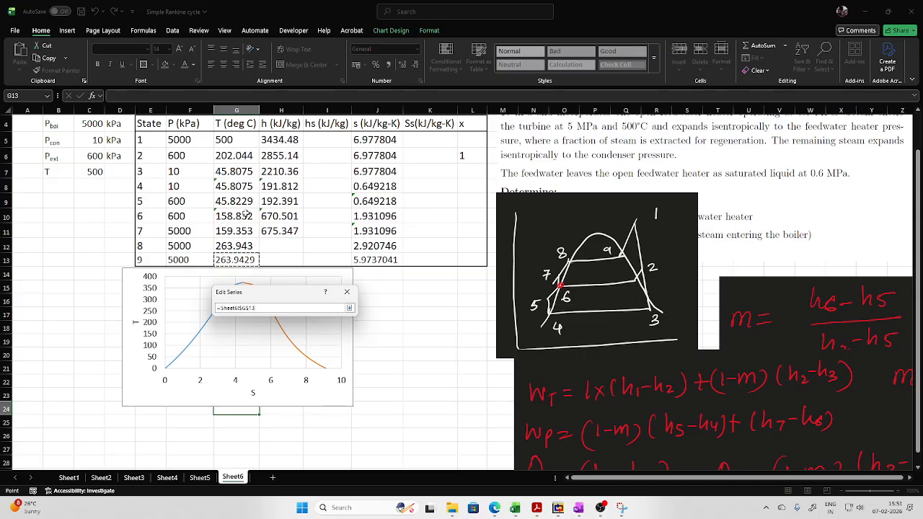
left_click(235, 140, "ctrl")
left_click(349, 308)
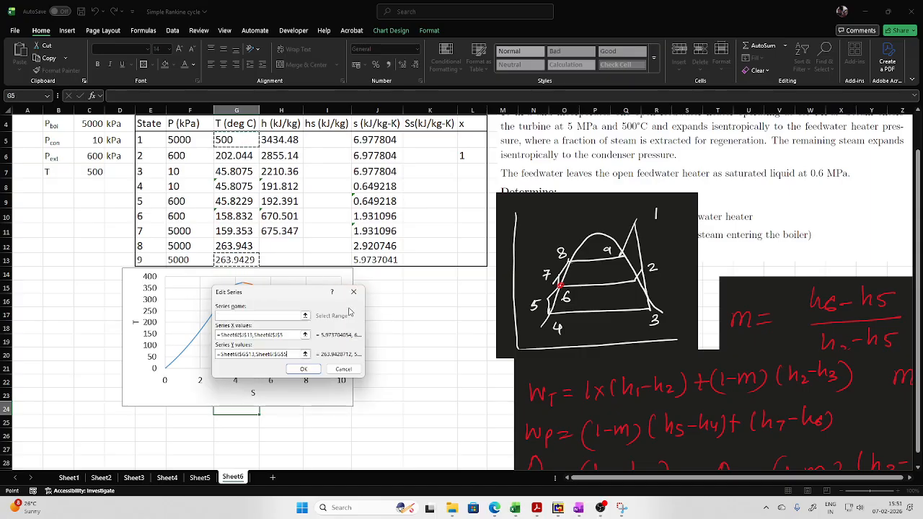
left_click(305, 368)
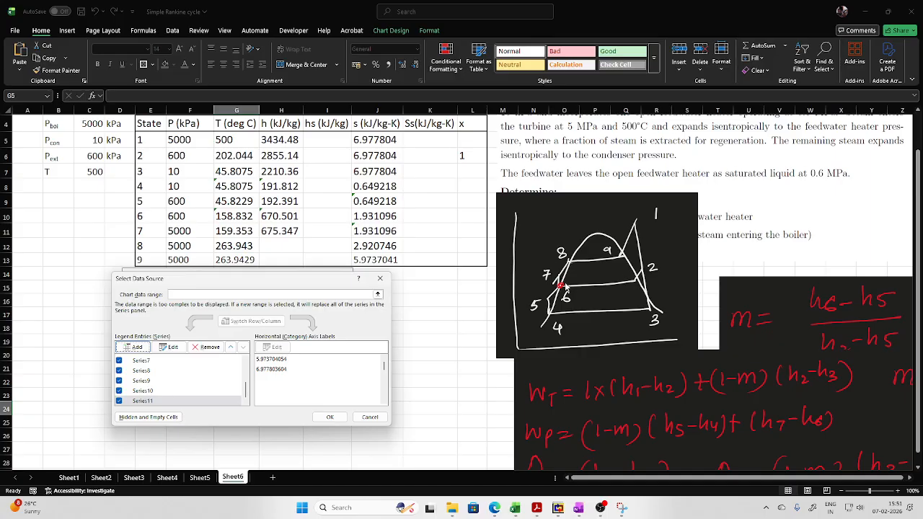
left_click(330, 417)
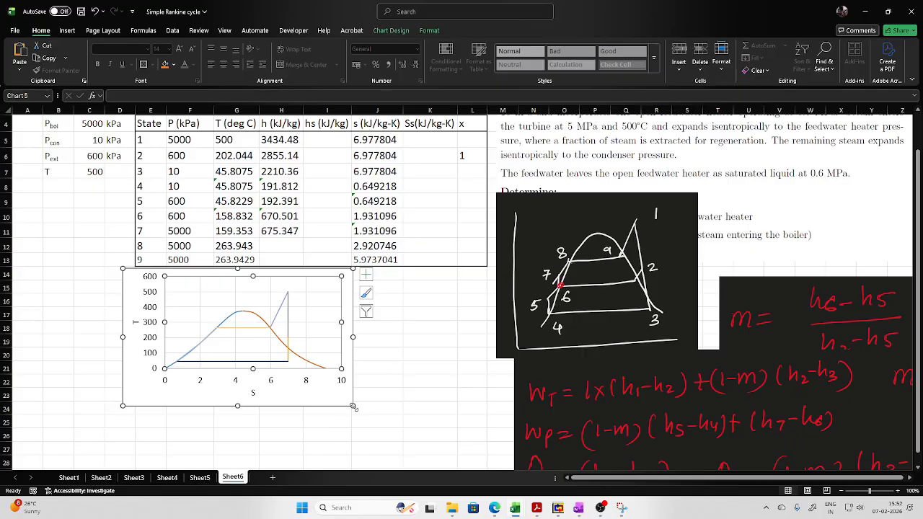
- Enlarge the T–S chart and set the line colour of the process 5–6 series to black
left_click_drag(353, 408, 493, 435)
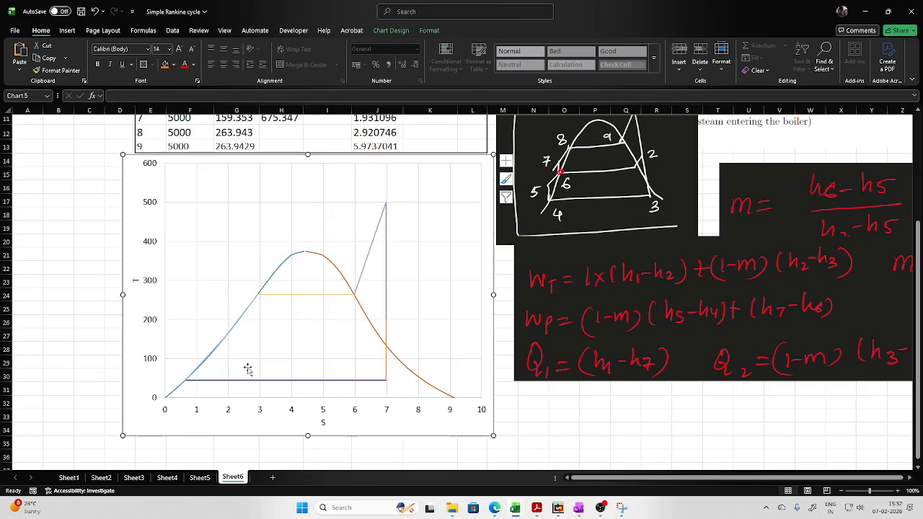
left_click(201, 366)
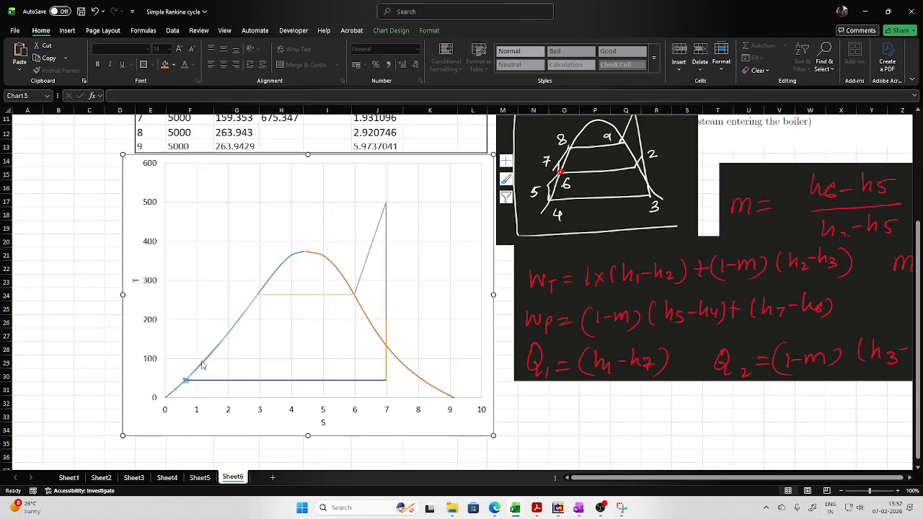
right_click(202, 363)
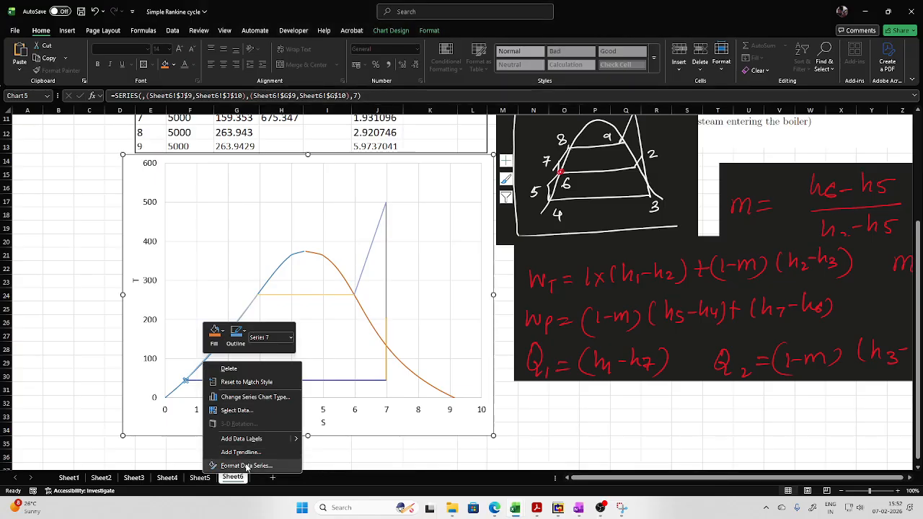
left_click(244, 465)
left_click(801, 157)
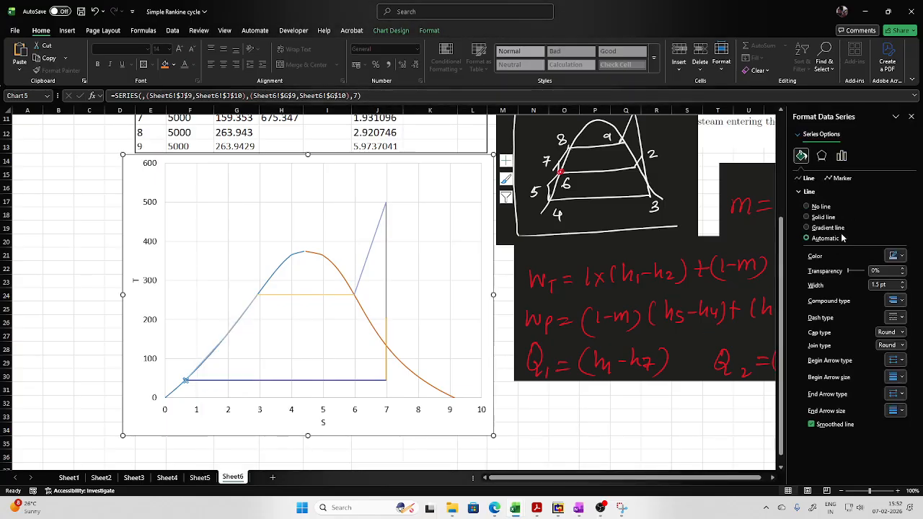
left_click(894, 256)
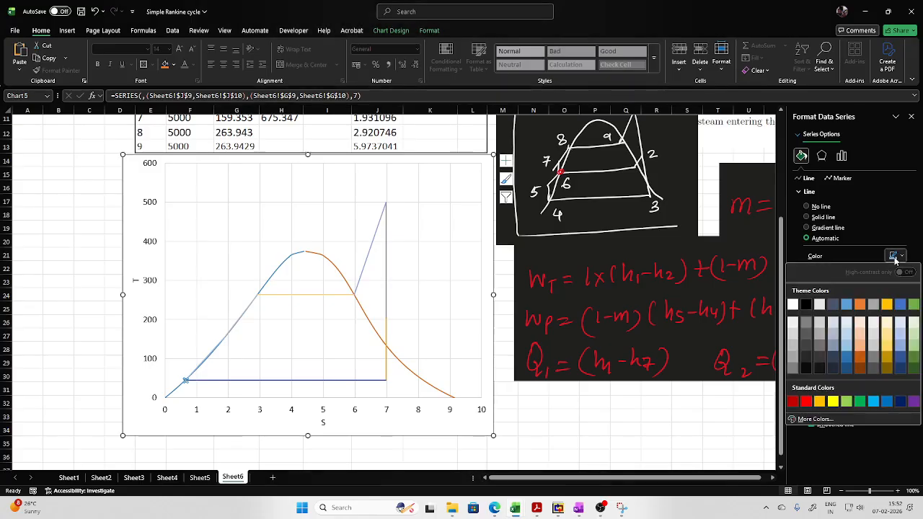
left_click(806, 304)
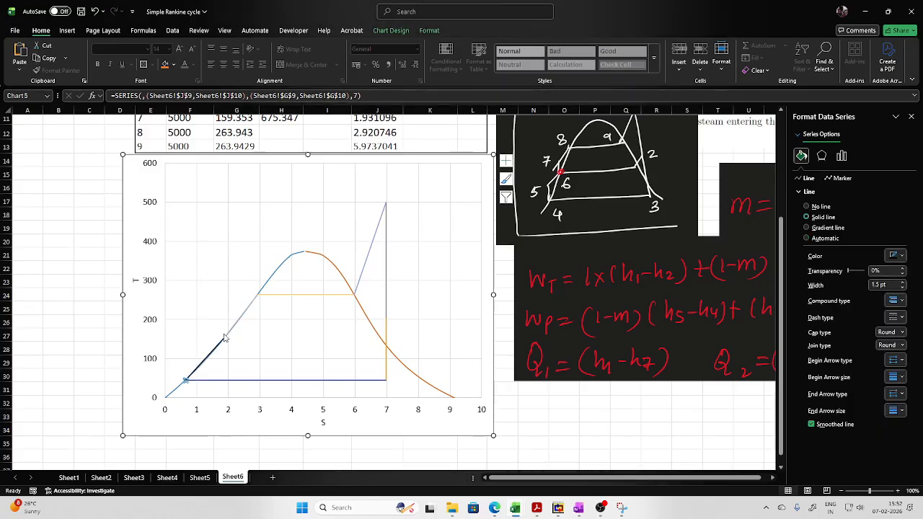
- Set the line colour of the process 7–8 series to black and deselect the chart
mouse_move(227, 338)
left_click(225, 338)
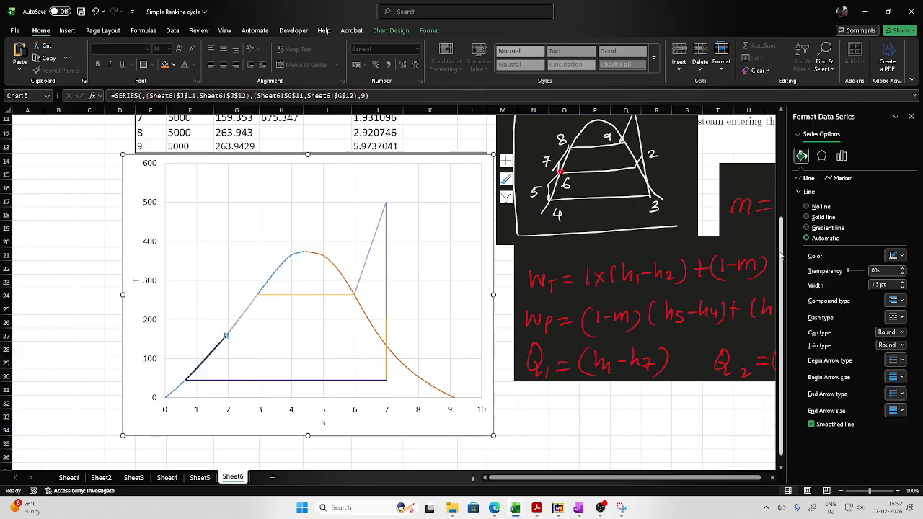
left_click(901, 255)
left_click(813, 305)
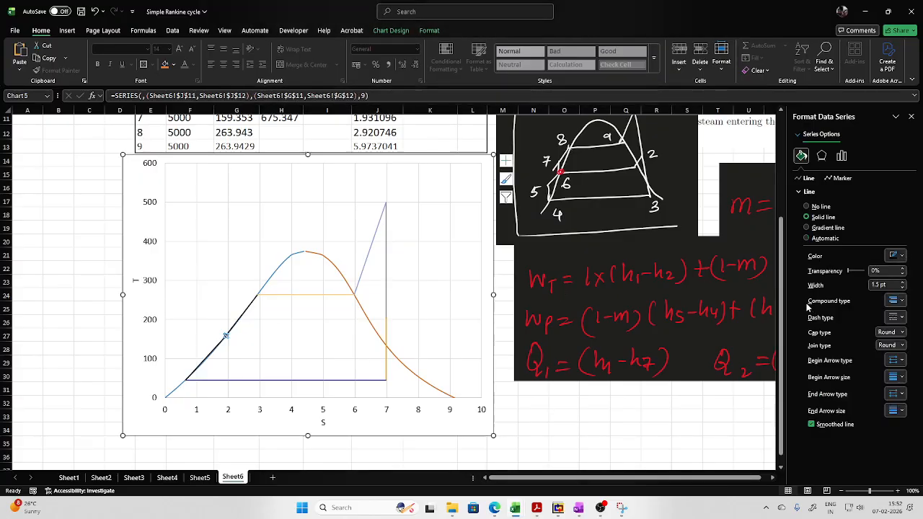
left_click(357, 455)
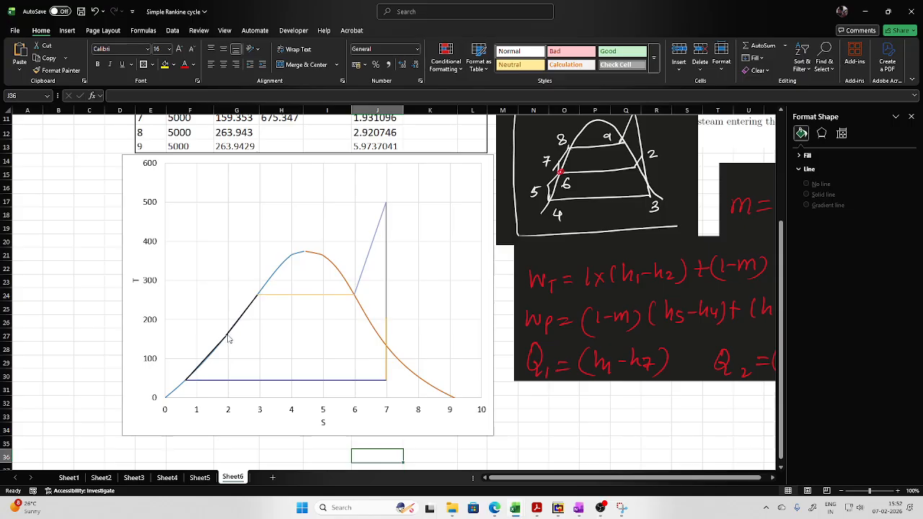
- Move the T–S chart down to uncover the results rows and enter the state label 6' in cell E14
mouse_move(228, 338)
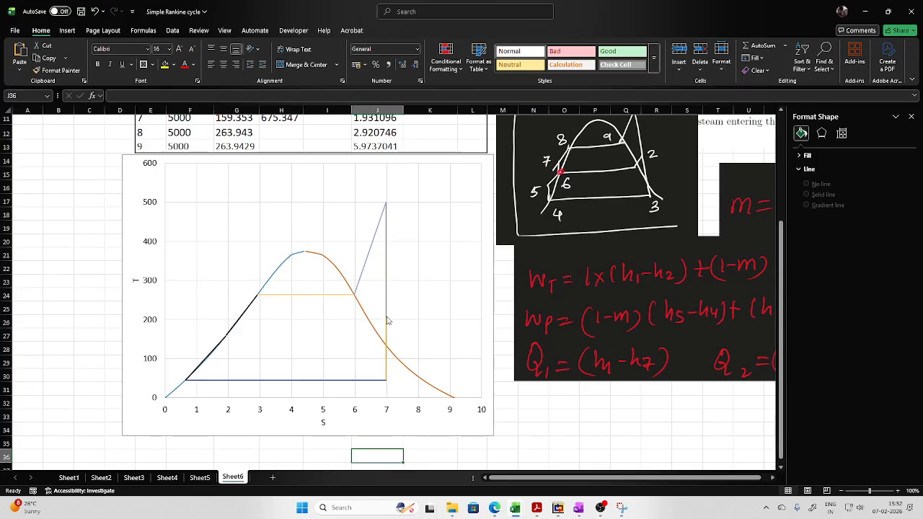
mouse_move(375, 332)
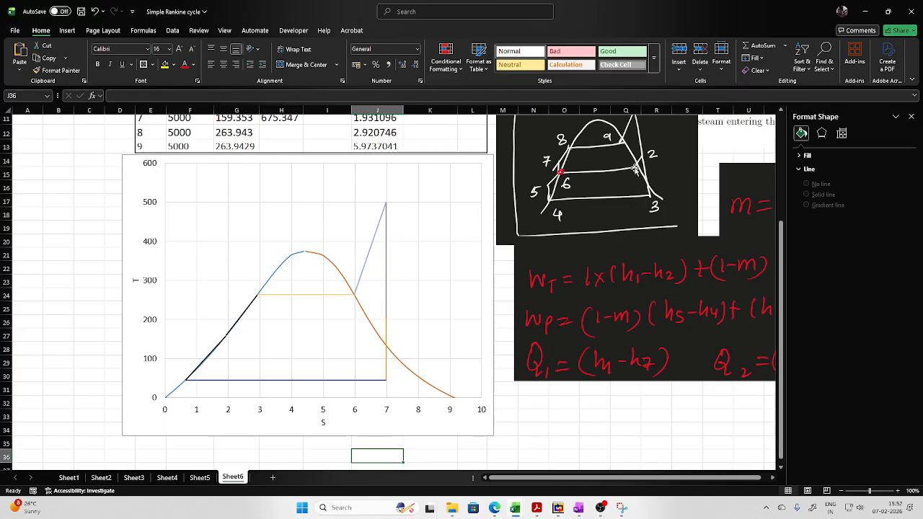
left_click_drag(487, 162, 459, 225)
left_click(143, 161)
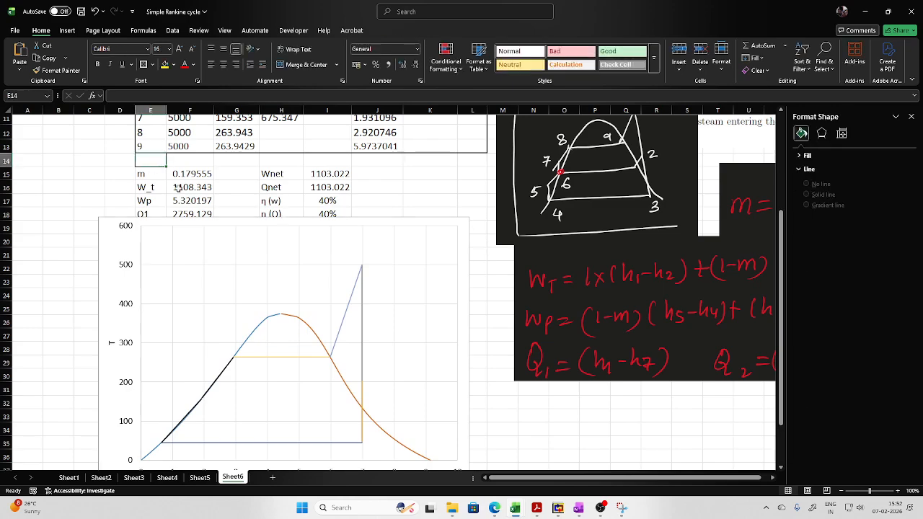
type("6")
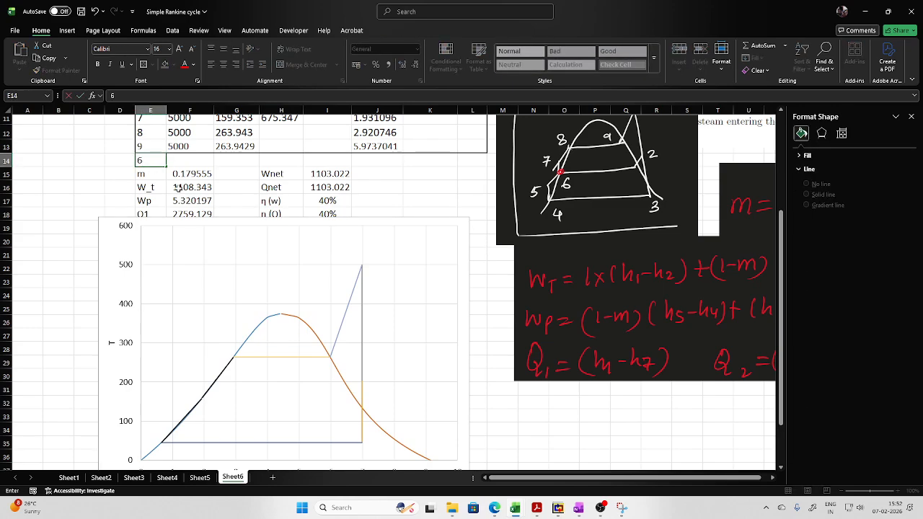
type("'")
left_click(193, 159)
scroll(304, 195, "up", 1)
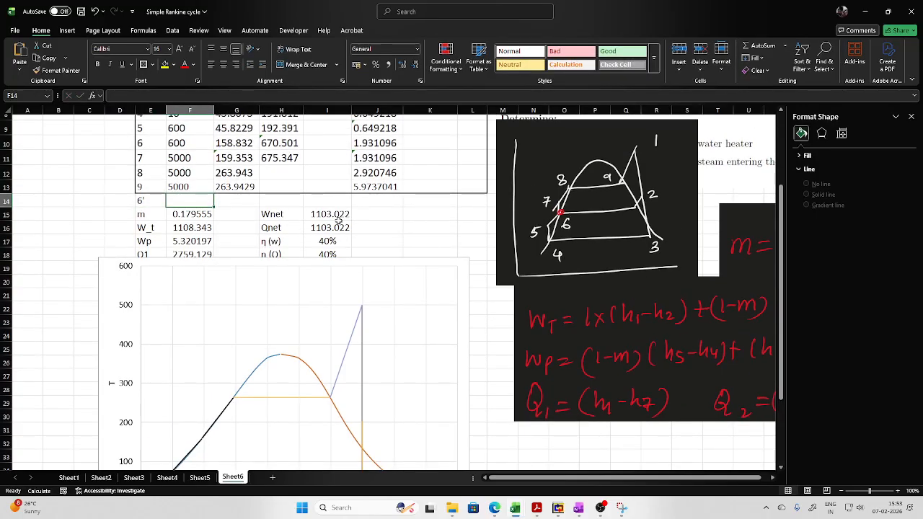
- Enter the pressure of state 6' in F14 as a reference to the extraction pressure in C6
scroll(277, 238, "up", 2)
type("=")
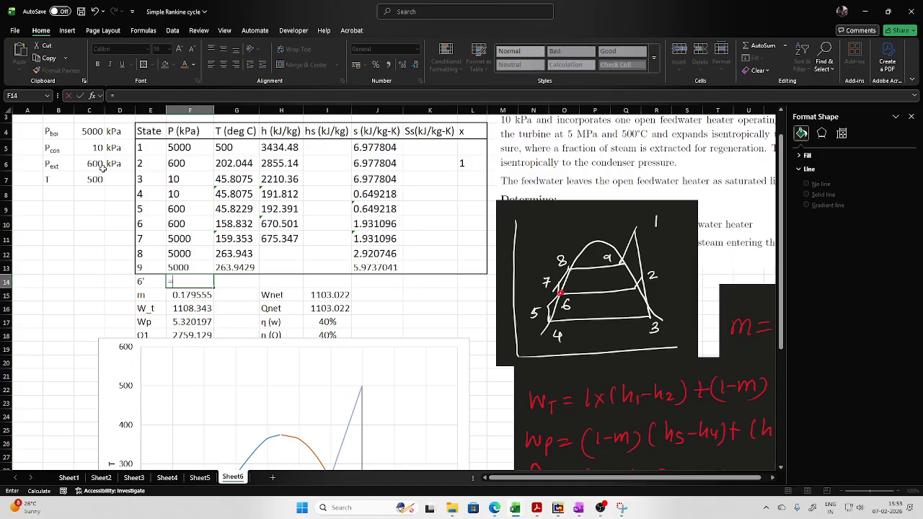
left_click(94, 165)
key("Return")
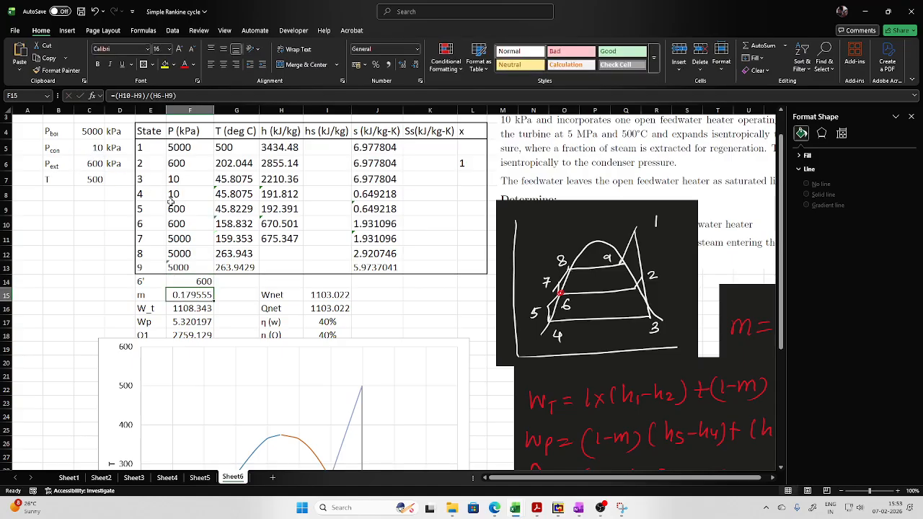
- Calculate the saturation temperature of state 6' in G14 with Tsat_p_H2O, using the pressure in F14
left_click(230, 280)
type("=tsat")
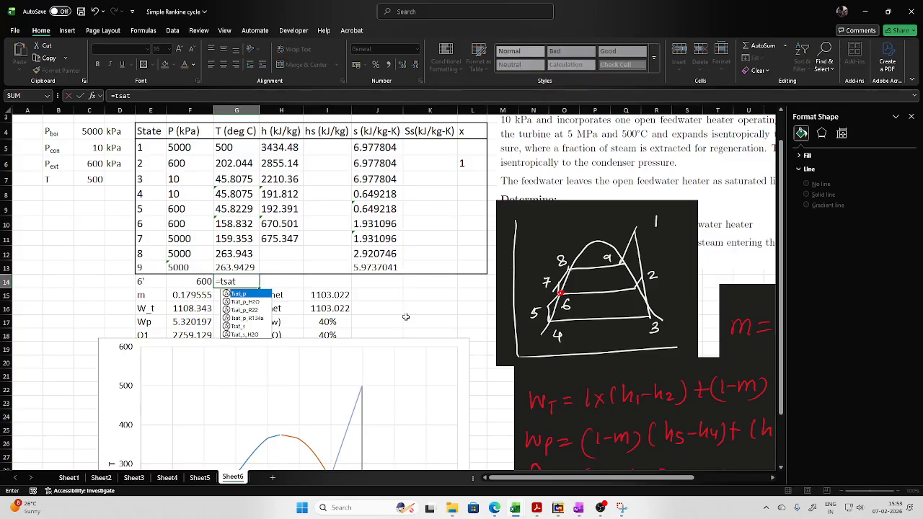
double_click(245, 301)
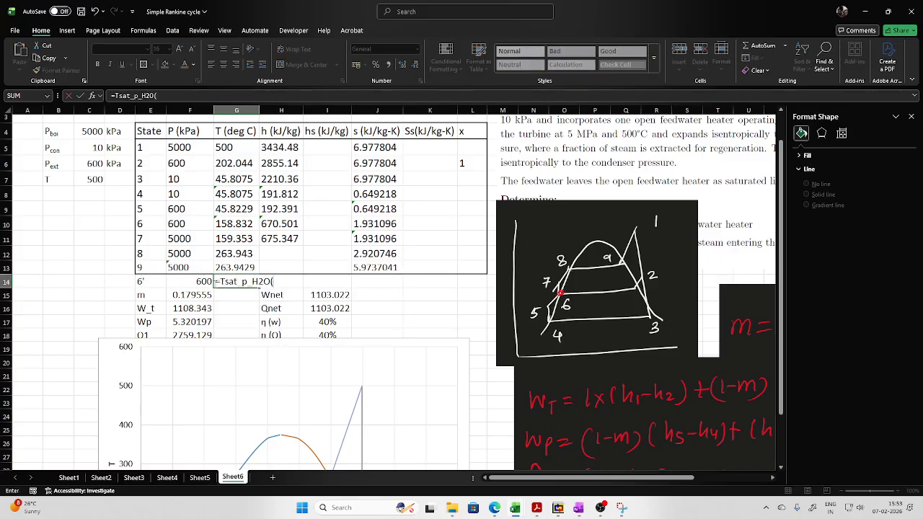
left_click(207, 282)
key("Return")
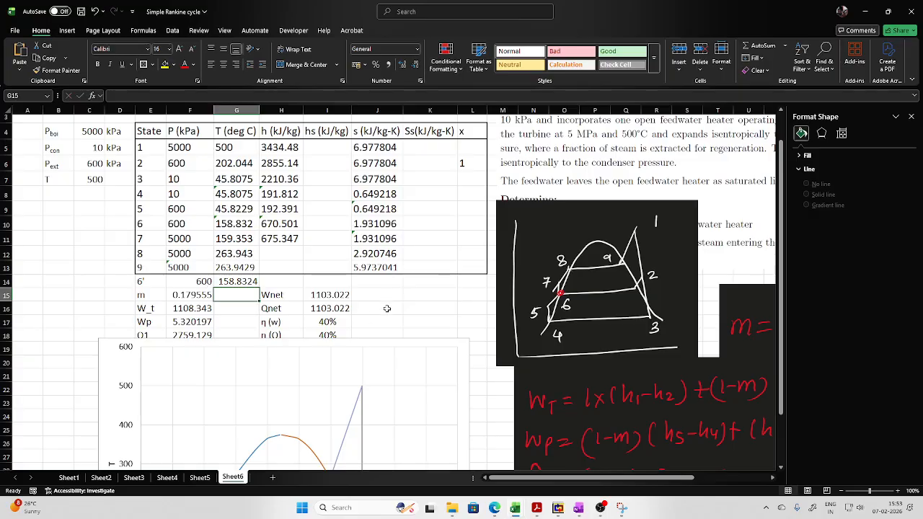
- Calculate the saturated liquid entropy of state 6' in J14 with sL_p_H2O, using the pressure in F14
left_click(382, 283)
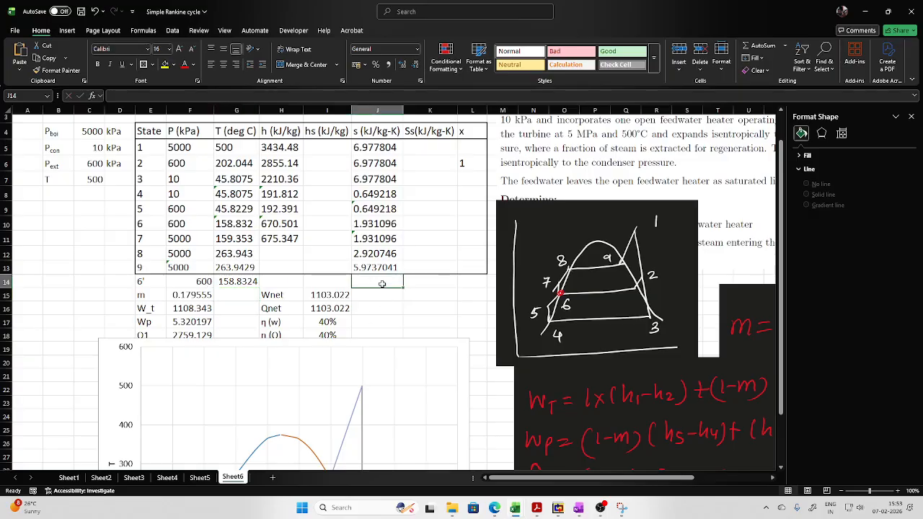
type("=s")
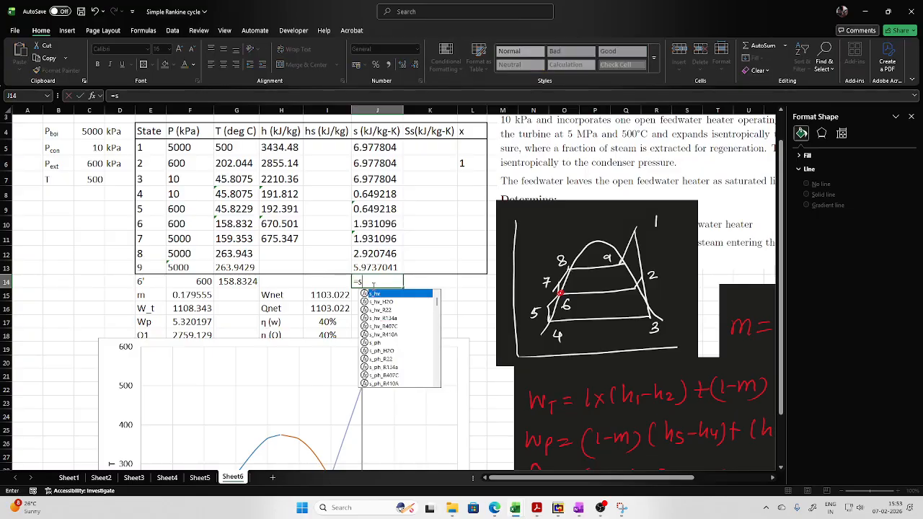
type("l")
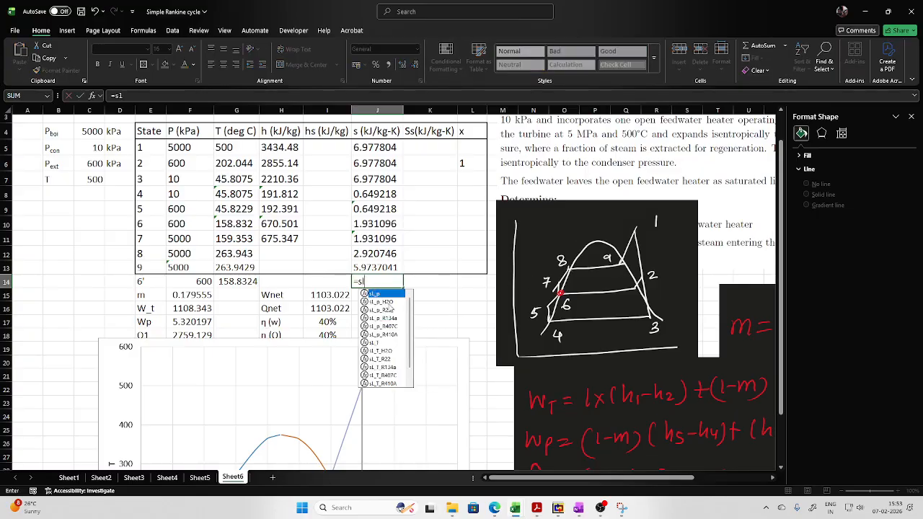
double_click(382, 301)
left_click(202, 280)
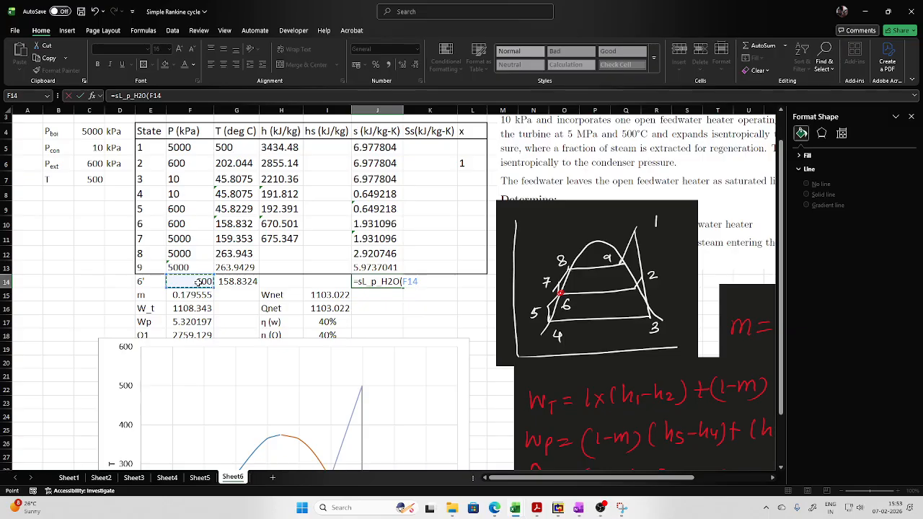
type(")")
key("Return")
- Add a series for process 6–6' to the T–S chart with X values J10,J14 and Y values G10,G14
scroll(478, 266, "down", 1)
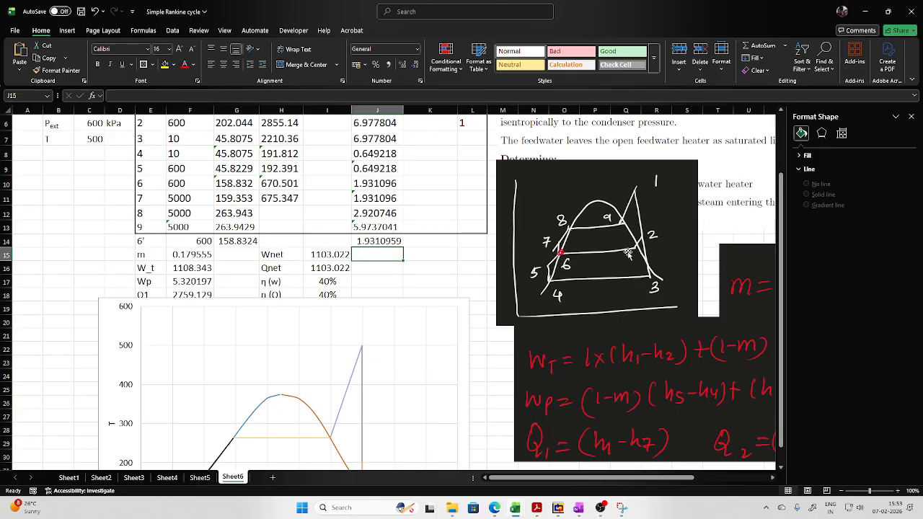
scroll(310, 315, "down", 1)
right_click(283, 323)
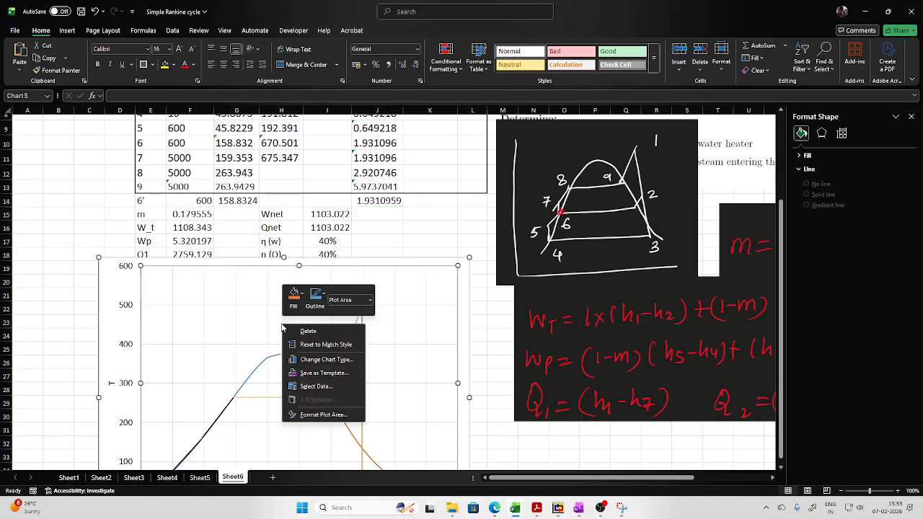
left_click(309, 392)
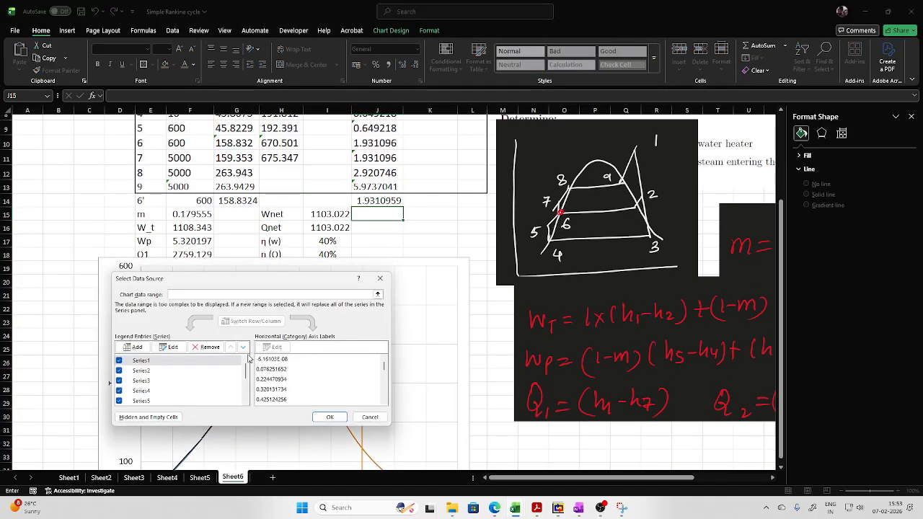
left_click(134, 351)
scroll(274, 335, "up", 2)
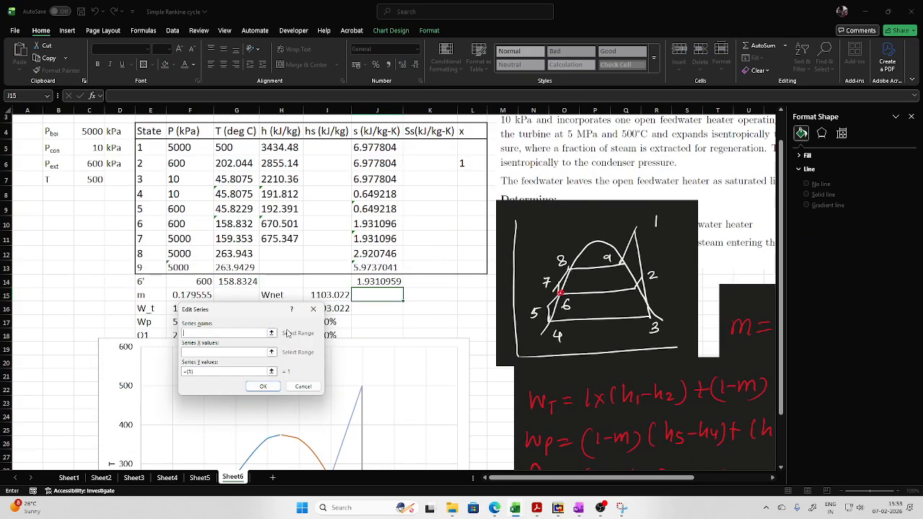
left_click(271, 352)
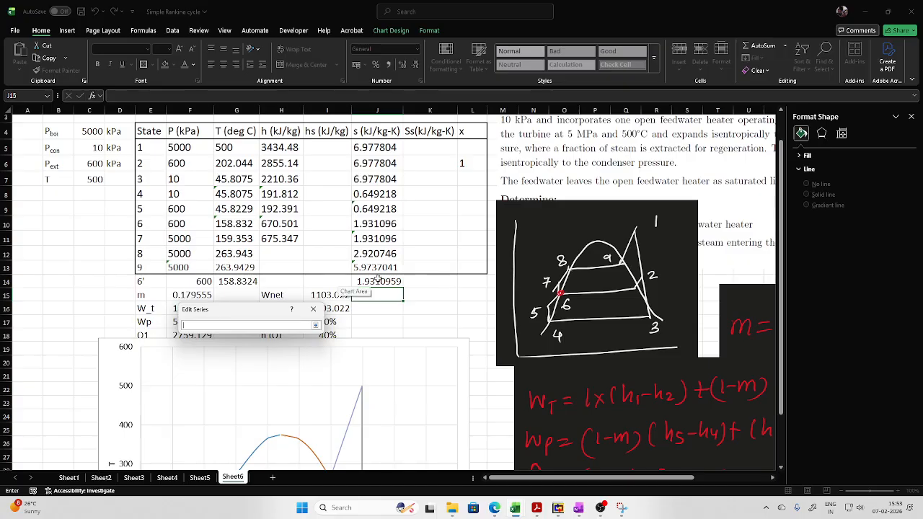
left_click(375, 227)
left_click(377, 281, "ctrl")
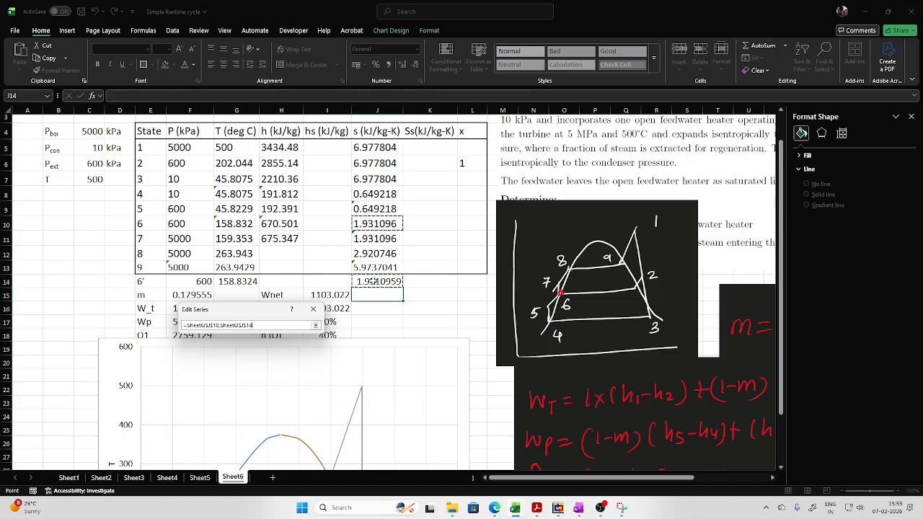
left_click(315, 325)
left_click(272, 372)
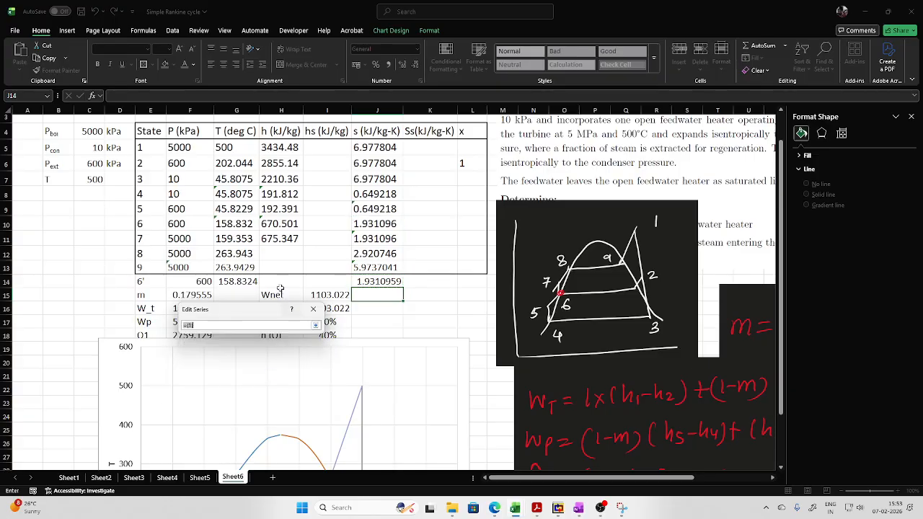
left_click(232, 224)
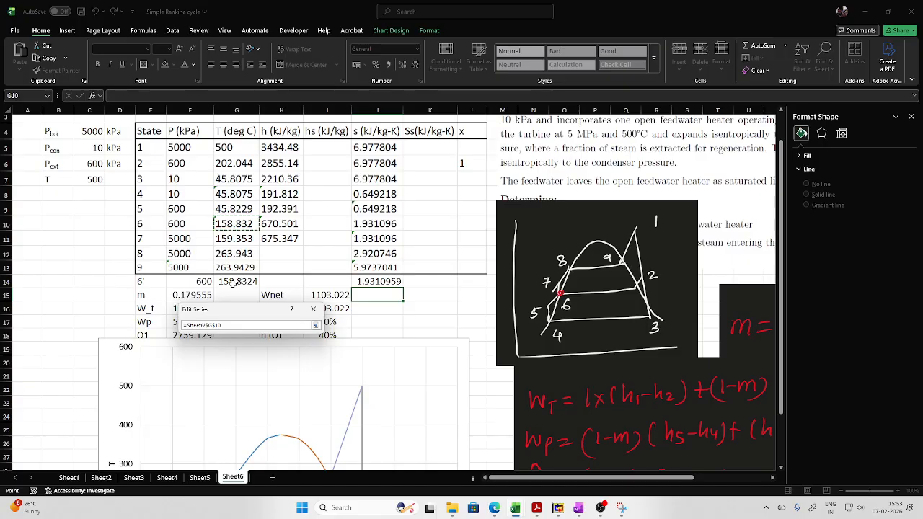
left_click(236, 282, "ctrl")
left_click(315, 325)
left_click(271, 389)
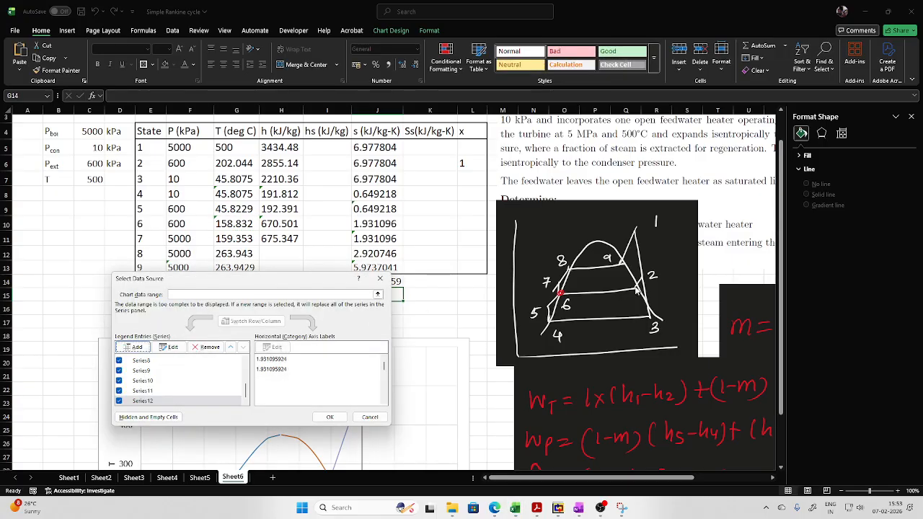
- Add a series for process 6'–2 with X values J14,J6 and Y values G14,G6, and apply the chart's data selection
left_click(134, 347)
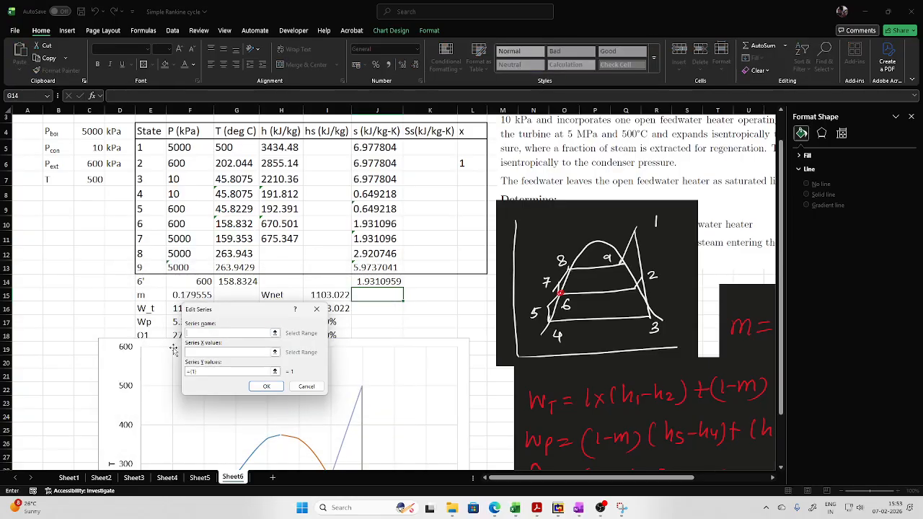
left_click(275, 352)
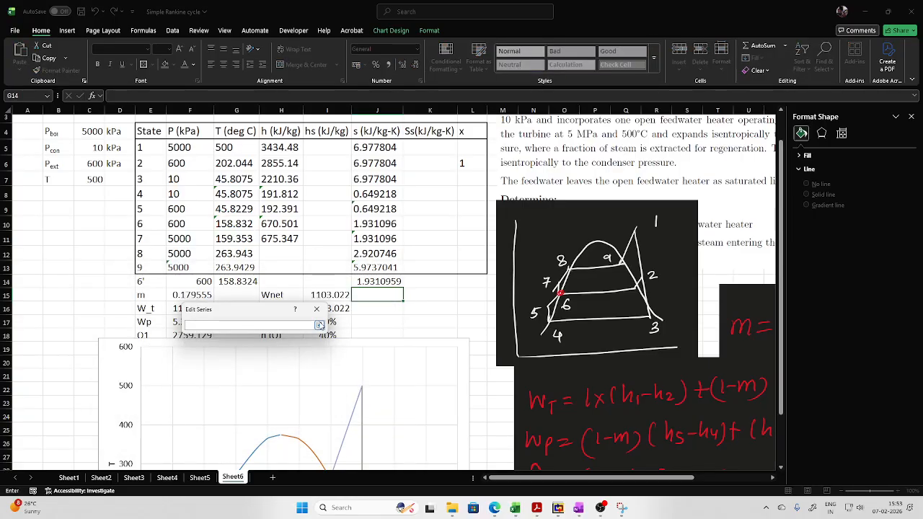
left_click(374, 281)
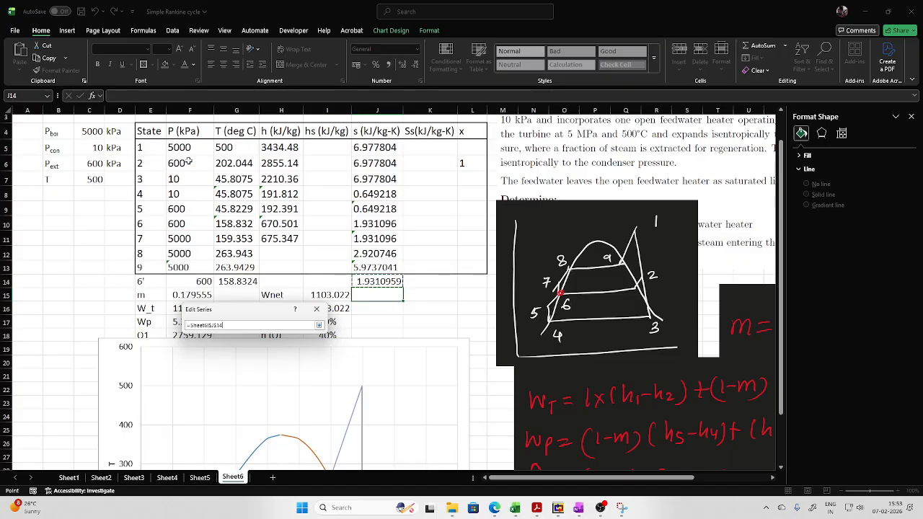
left_click(369, 163, "ctrl")
left_click(320, 325)
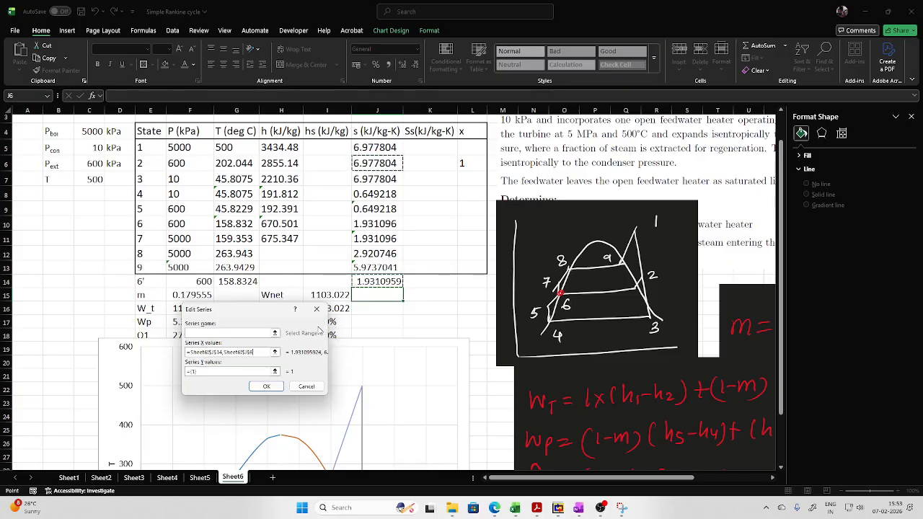
left_click(276, 372)
left_click(237, 282)
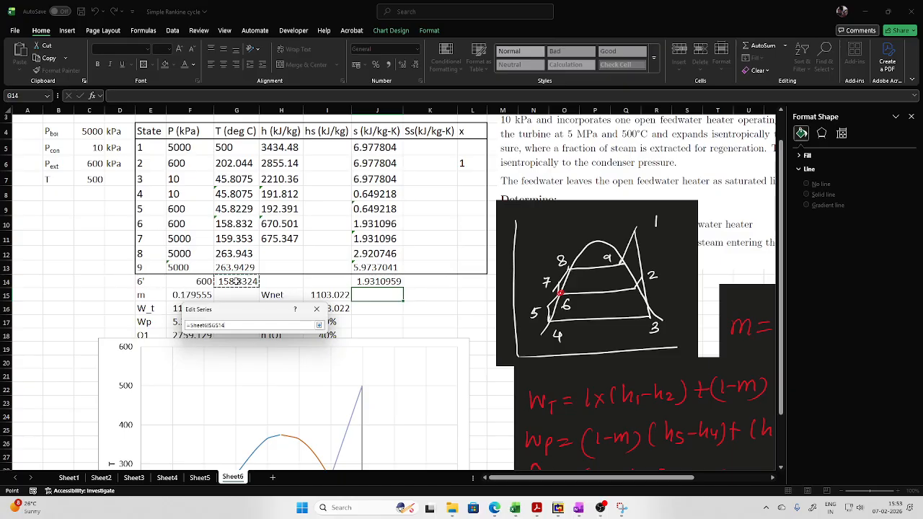
left_click(238, 163, "ctrl")
left_click(320, 325)
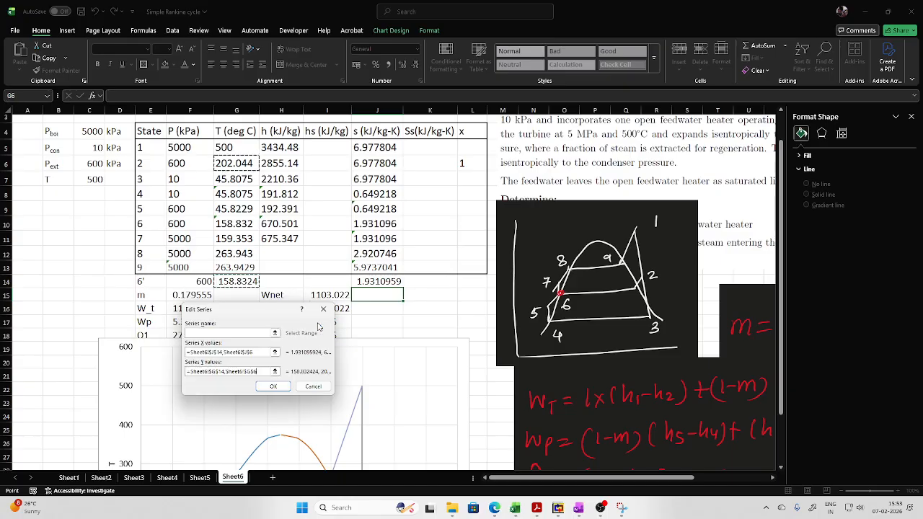
left_click(273, 387)
left_click(330, 416)
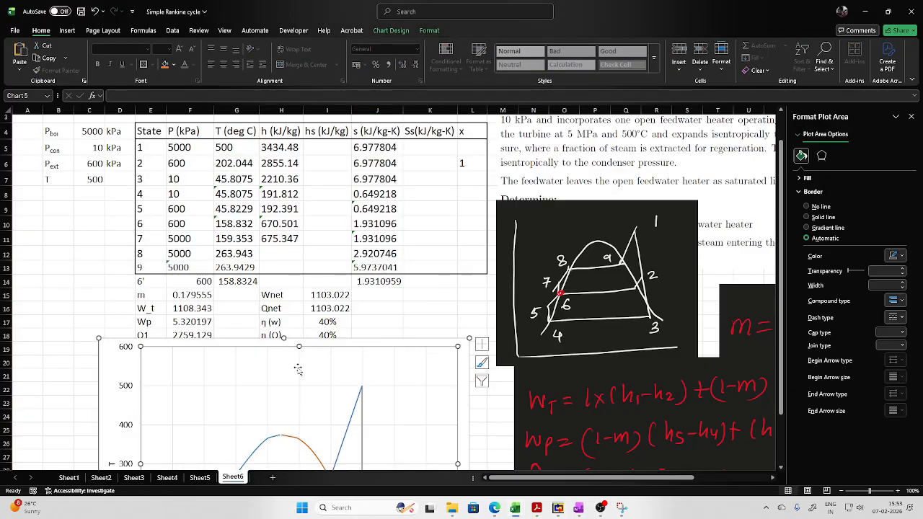
- Move the T–S chart up and check the X and Y value ranges of the process 6–6' series
left_click_drag(435, 343, 466, 297)
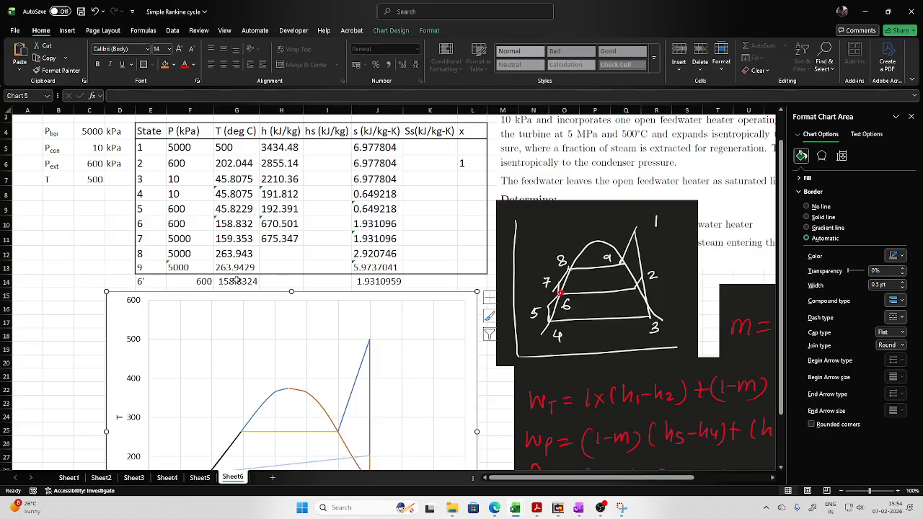
left_click_drag(457, 296, 453, 250)
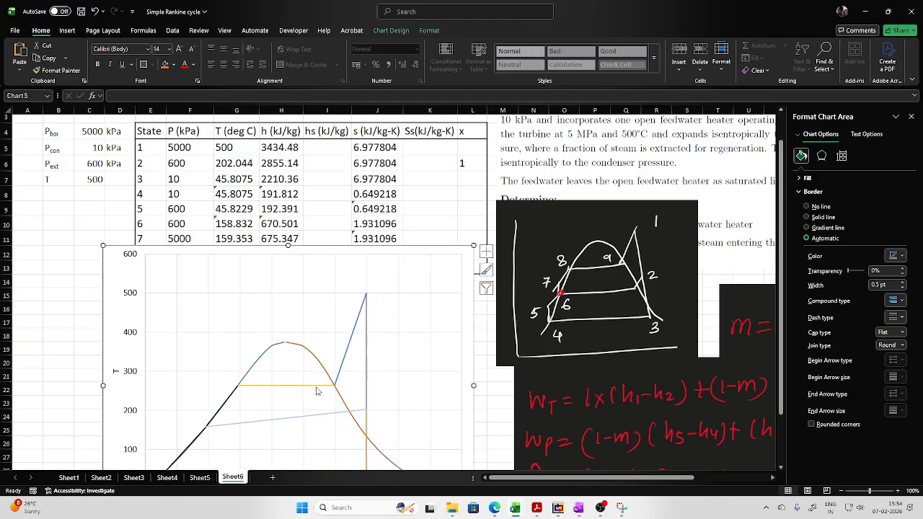
left_click(286, 422)
right_click(287, 422)
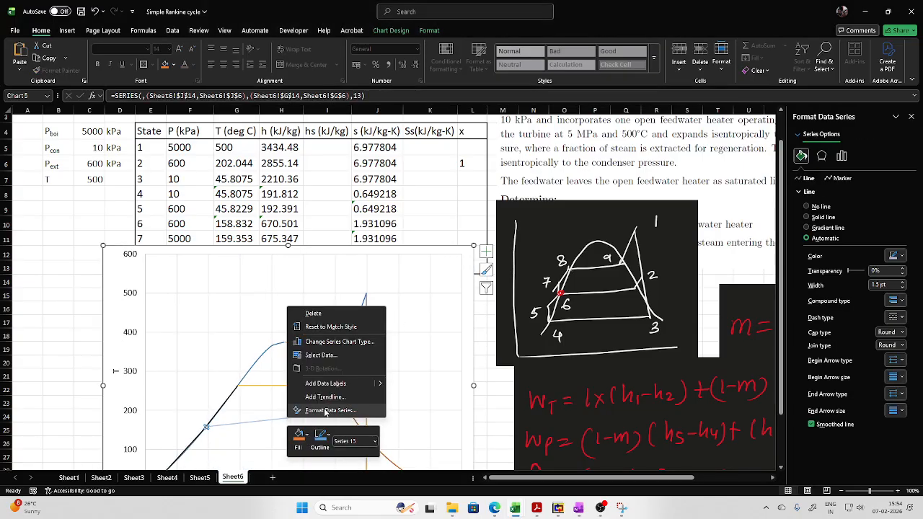
left_click(323, 355)
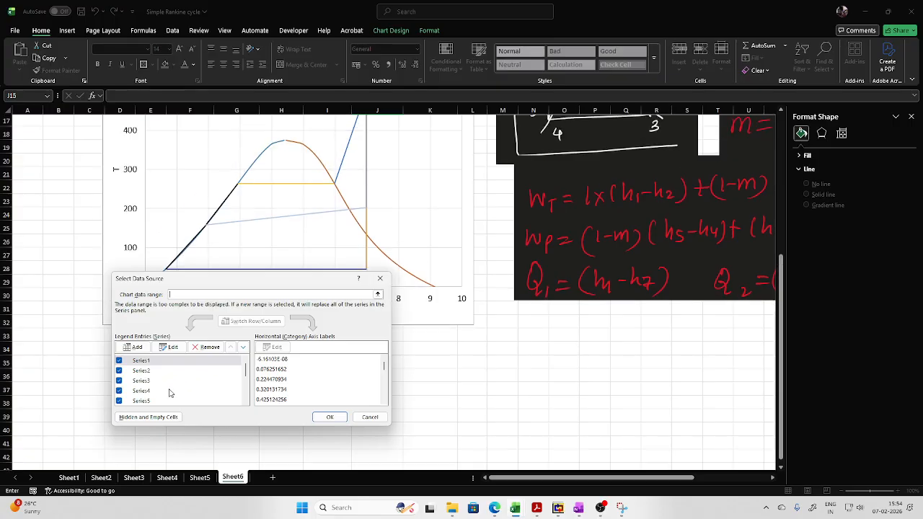
left_click(230, 387)
left_click_drag(247, 372, 226, 406)
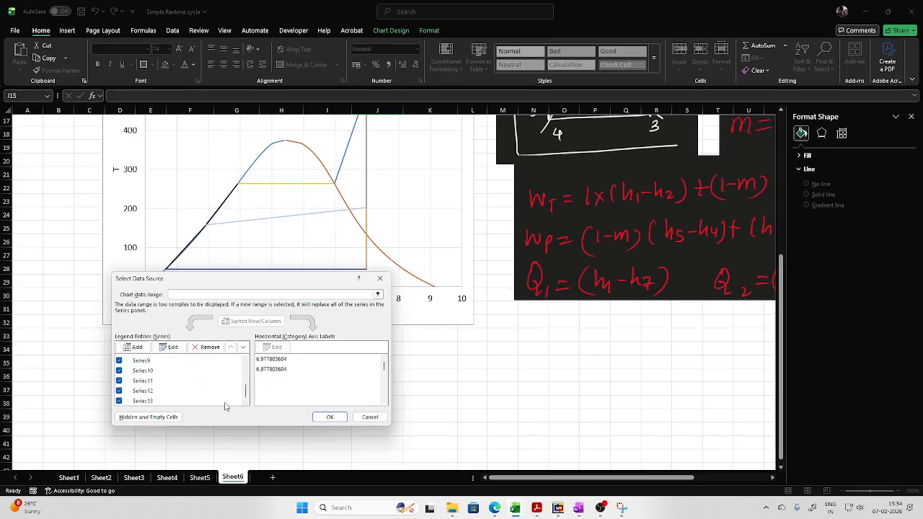
left_click(152, 391)
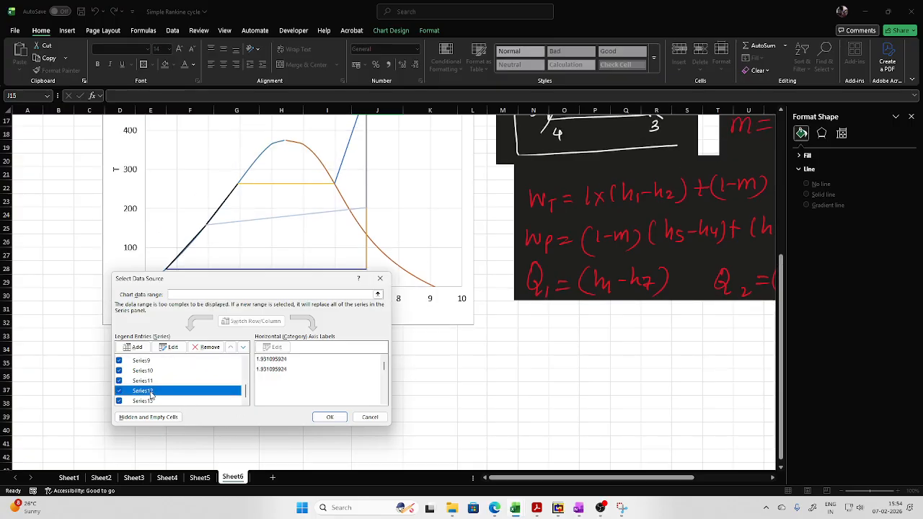
left_click(171, 347)
left_click(268, 352)
scroll(332, 397, "up", 5)
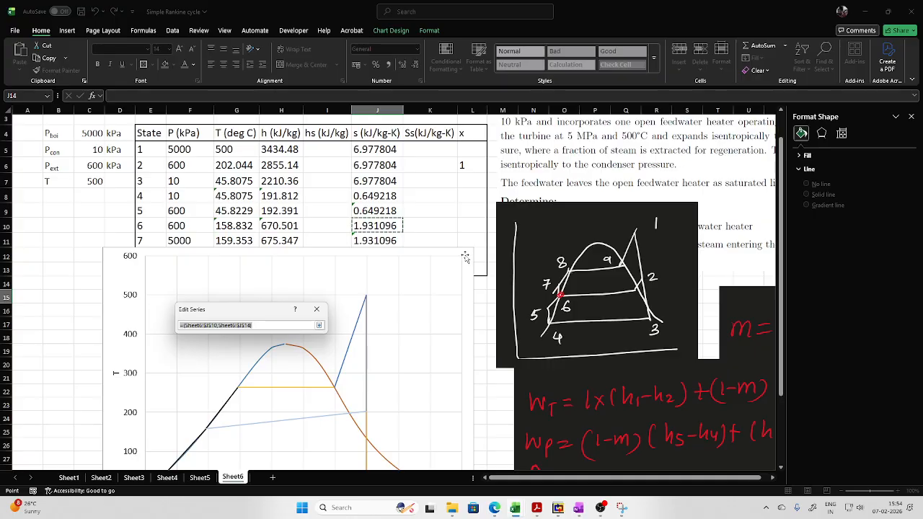
left_click(319, 325)
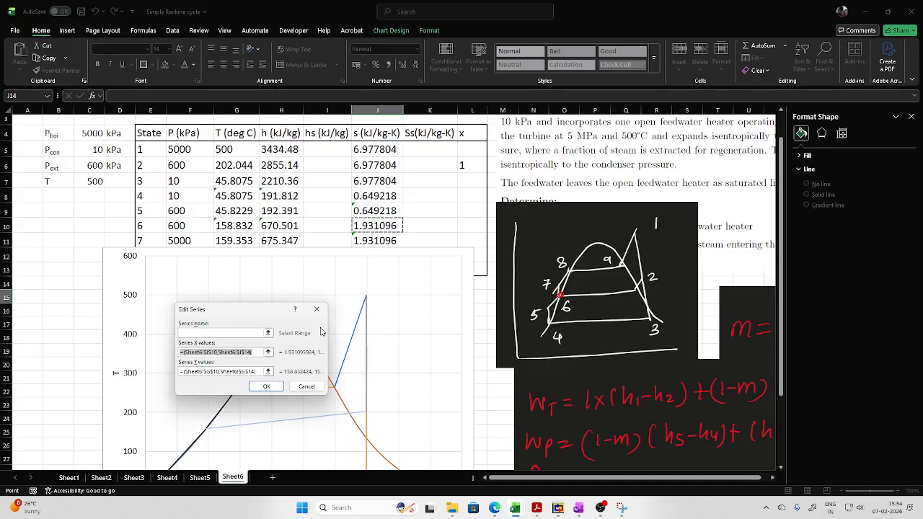
left_click(317, 310)
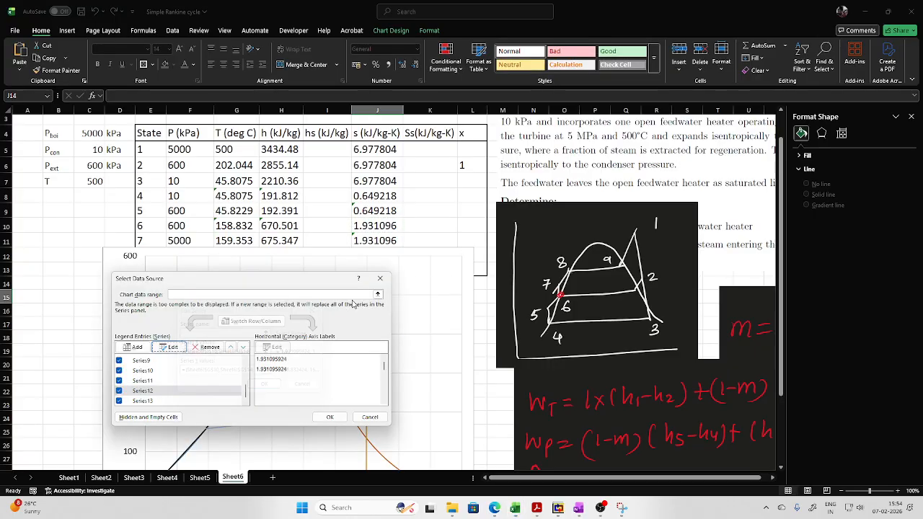
left_click(367, 419)
- Move the T–S chart down to uncover the state 6' row
left_click_drag(470, 254, 474, 300)
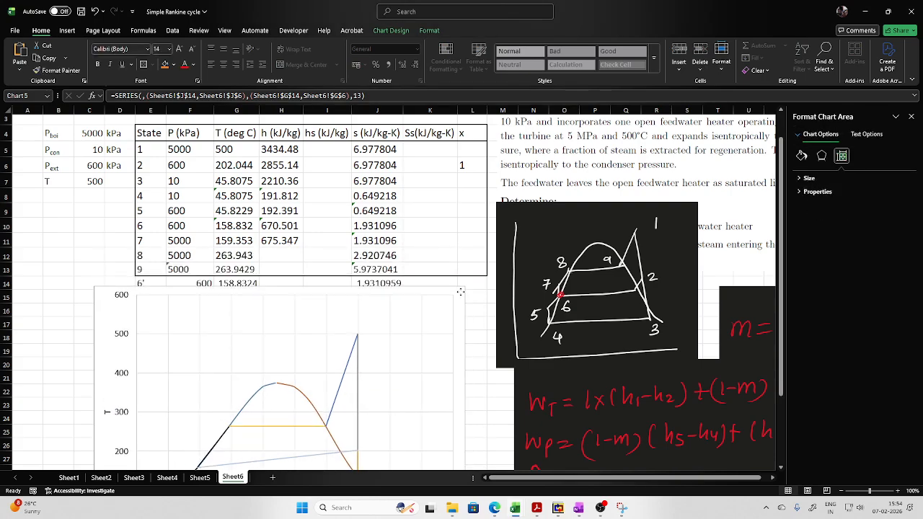
- Inspect the X value cell references of Series12, the process 6–6' line, in the T–S chart's data source
right_click(295, 377)
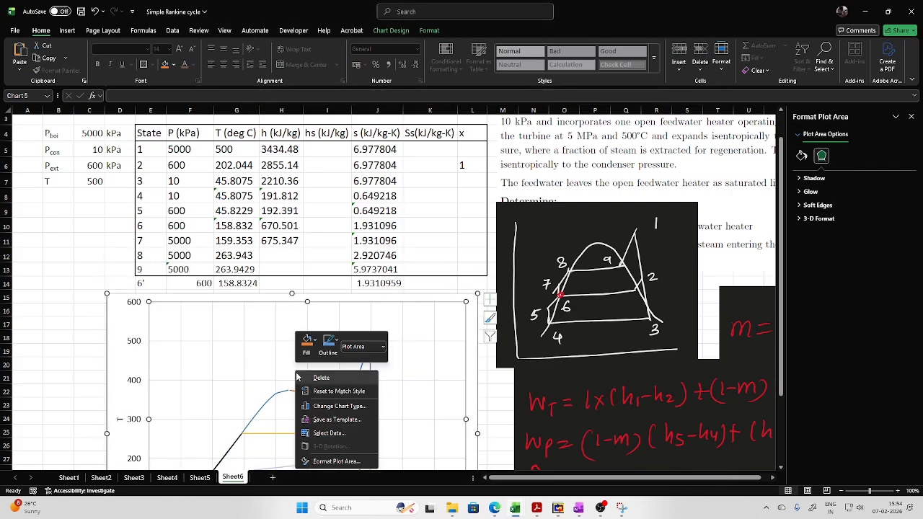
left_click(330, 431)
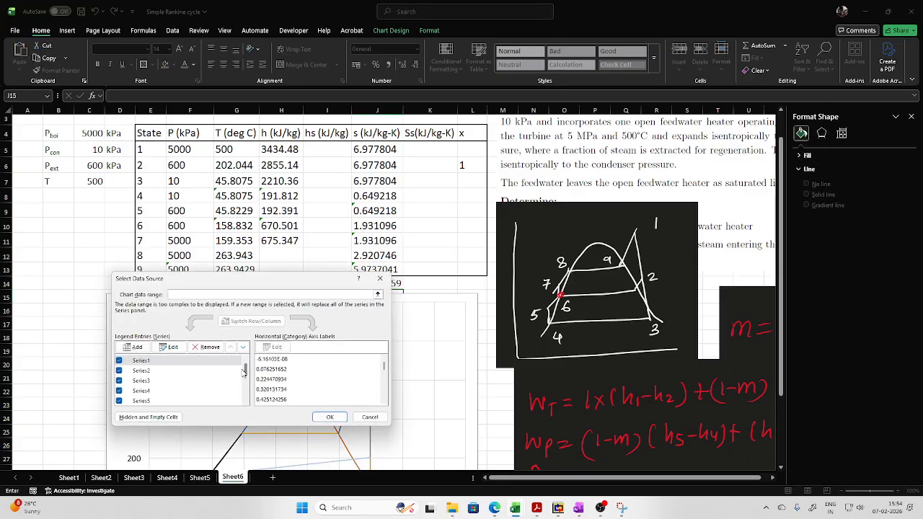
left_click(164, 380)
scroll(164, 380, "down", 3)
left_click(156, 390)
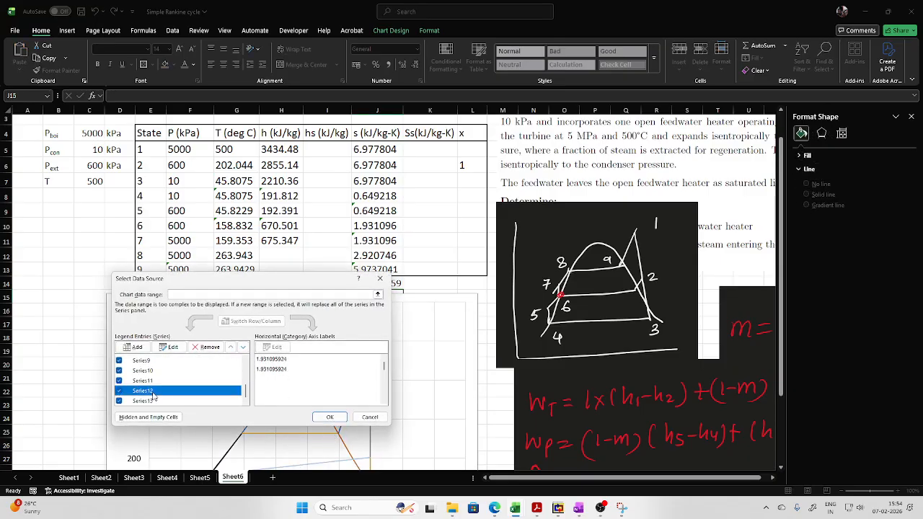
left_click(173, 347)
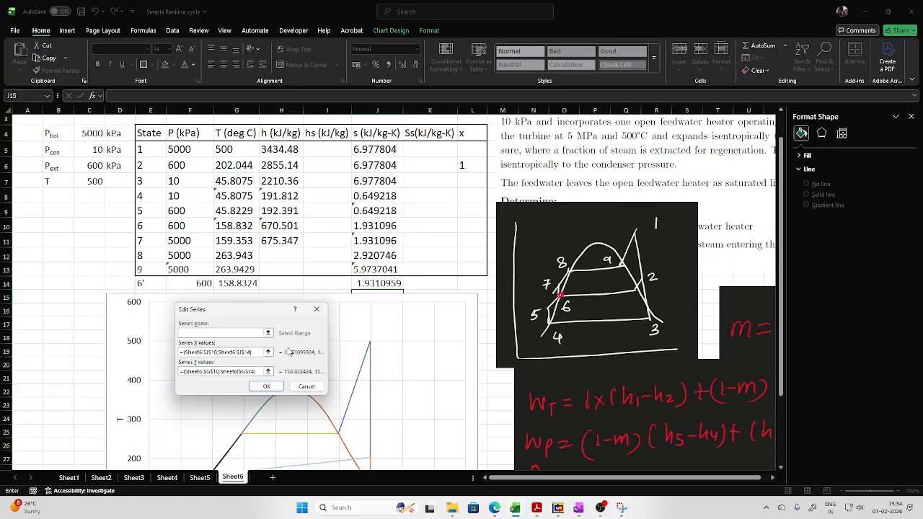
left_click(270, 353)
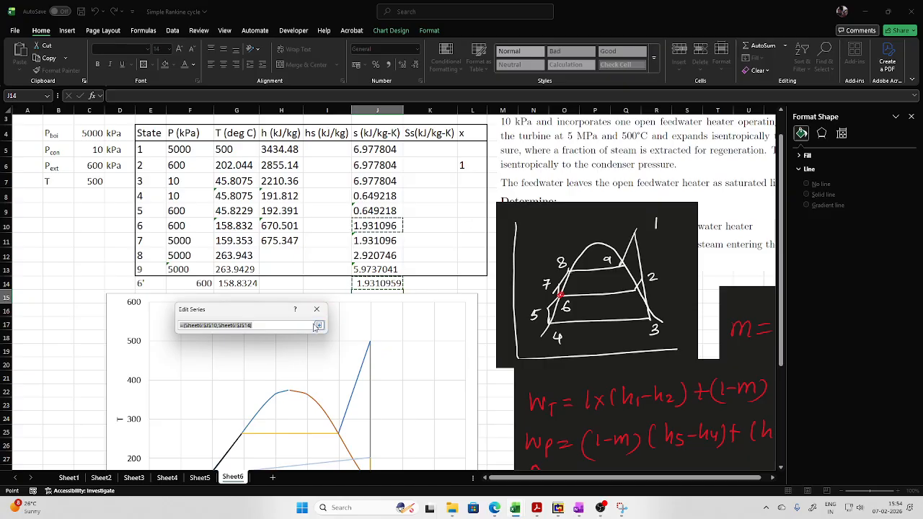
left_click(318, 314)
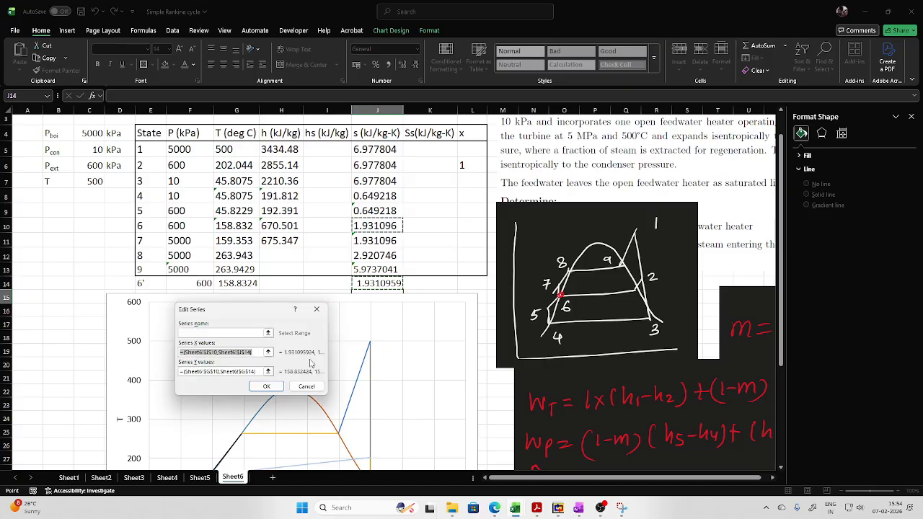
left_click(267, 387)
left_click(369, 418)
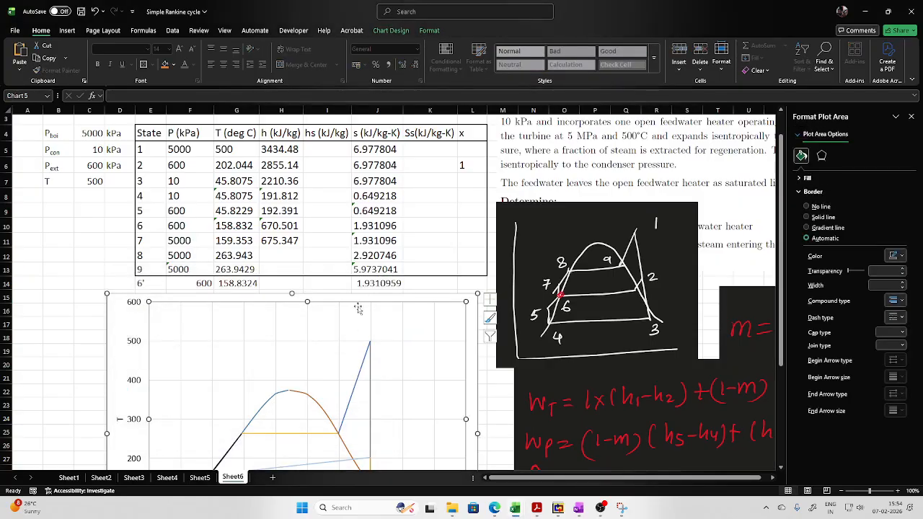
- Change the state 6' entropy formula in J14 to the saturated-vapour function =sv_p_H2O(F14), and move the T–S chart slightly up and right
double_click(371, 286)
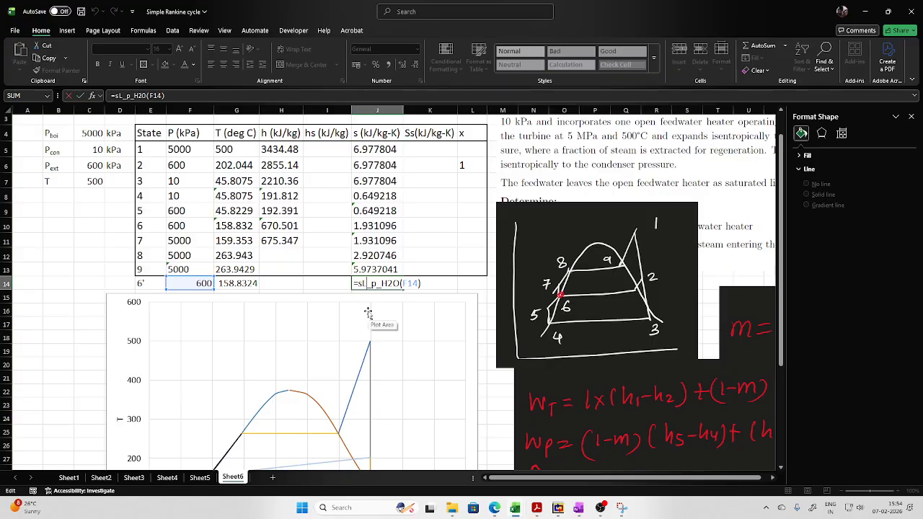
key("BackSpace")
type("v")
key("Return")
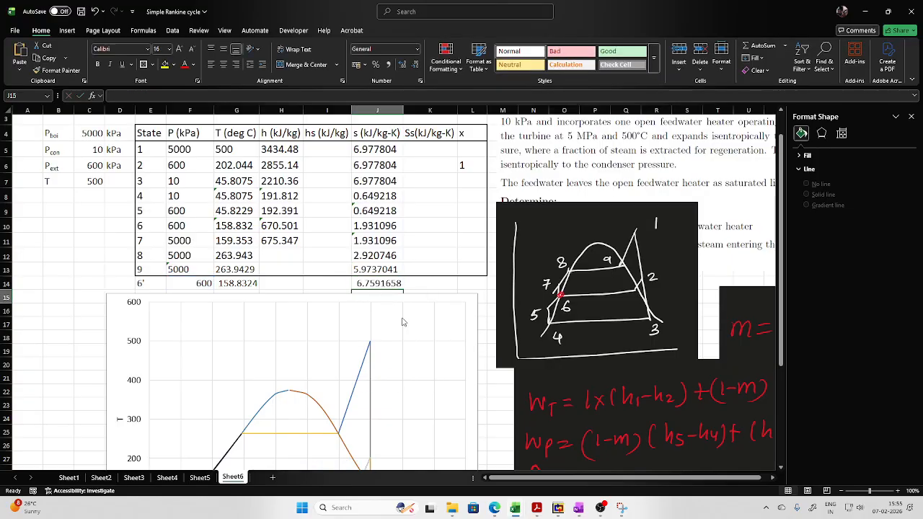
scroll(314, 368, "down", 2)
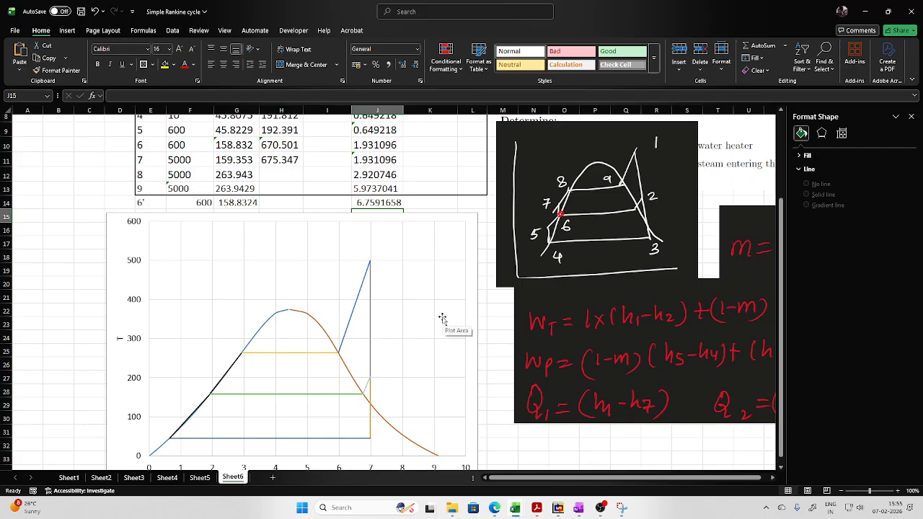
left_click_drag(473, 225, 488, 207)
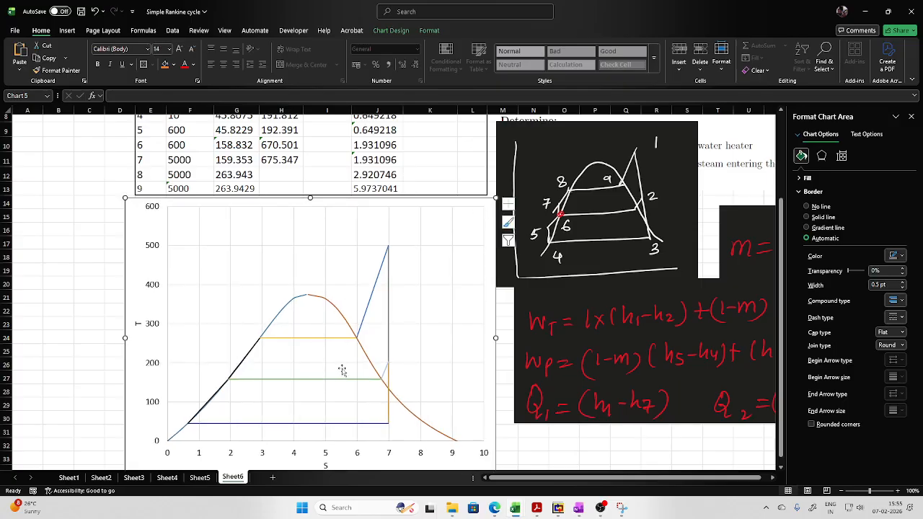